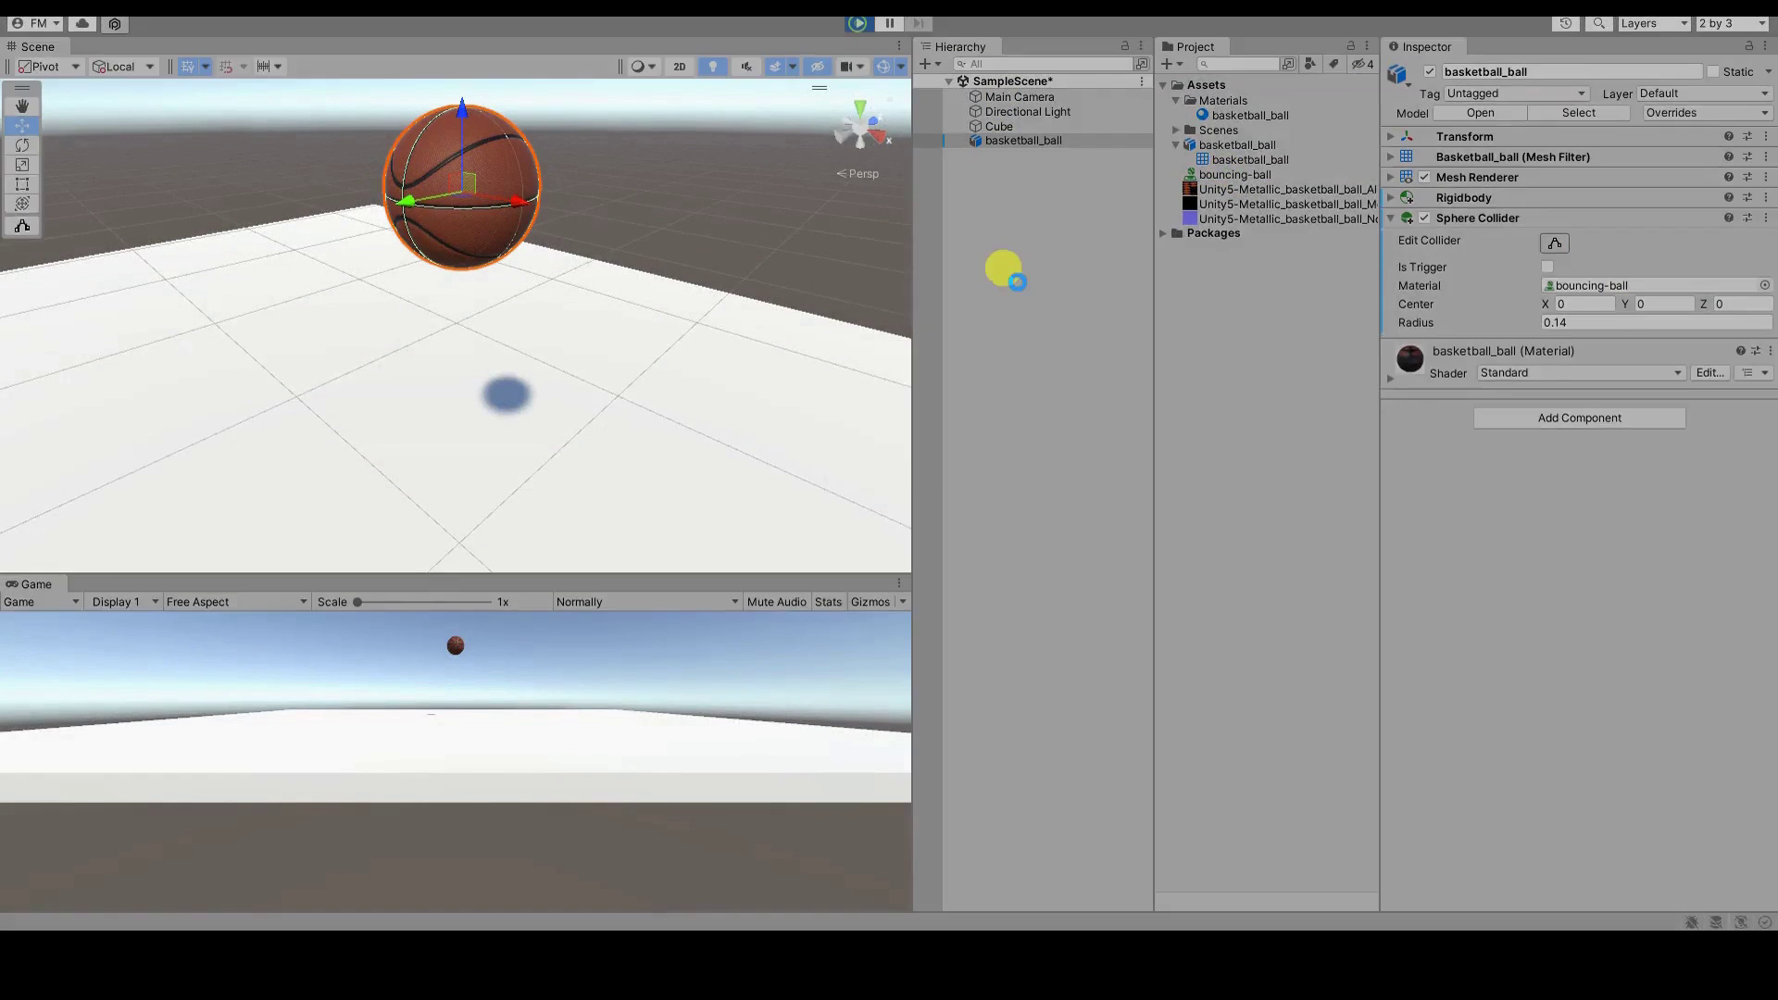
Step: Edit the bouncing-ball material's Bounciness and test the ball's bounce in Play mode
click(861, 24)
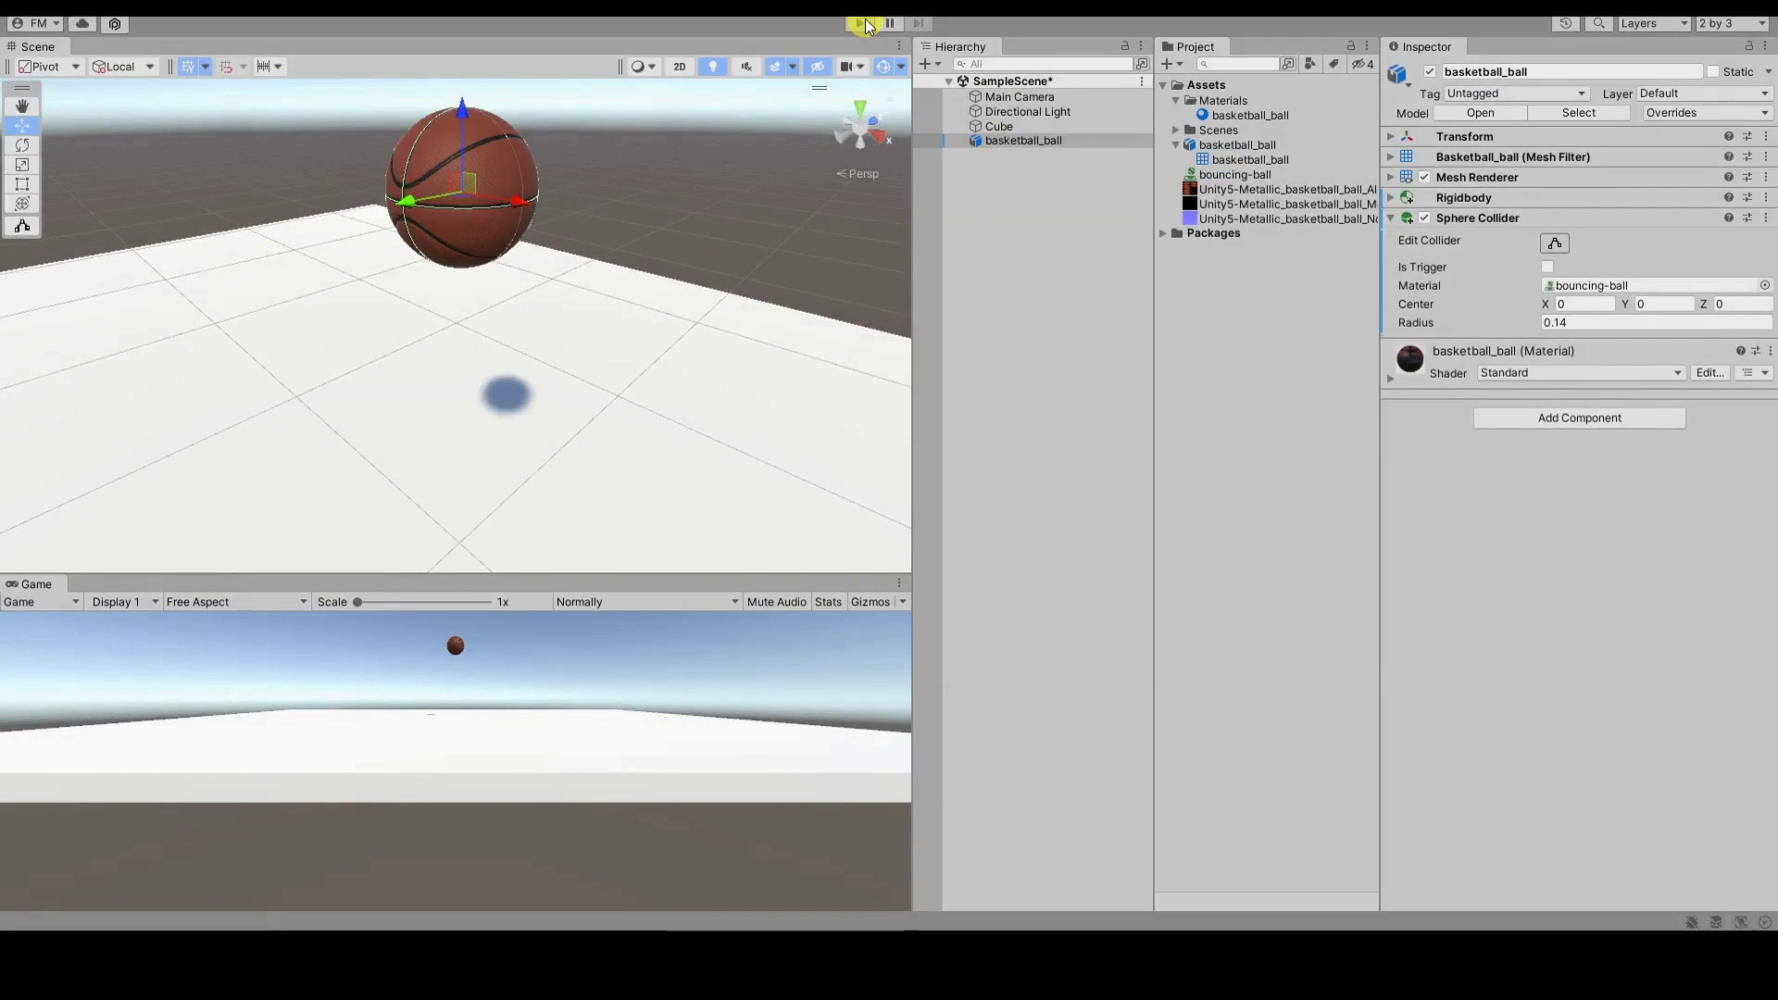
click(1235, 174)
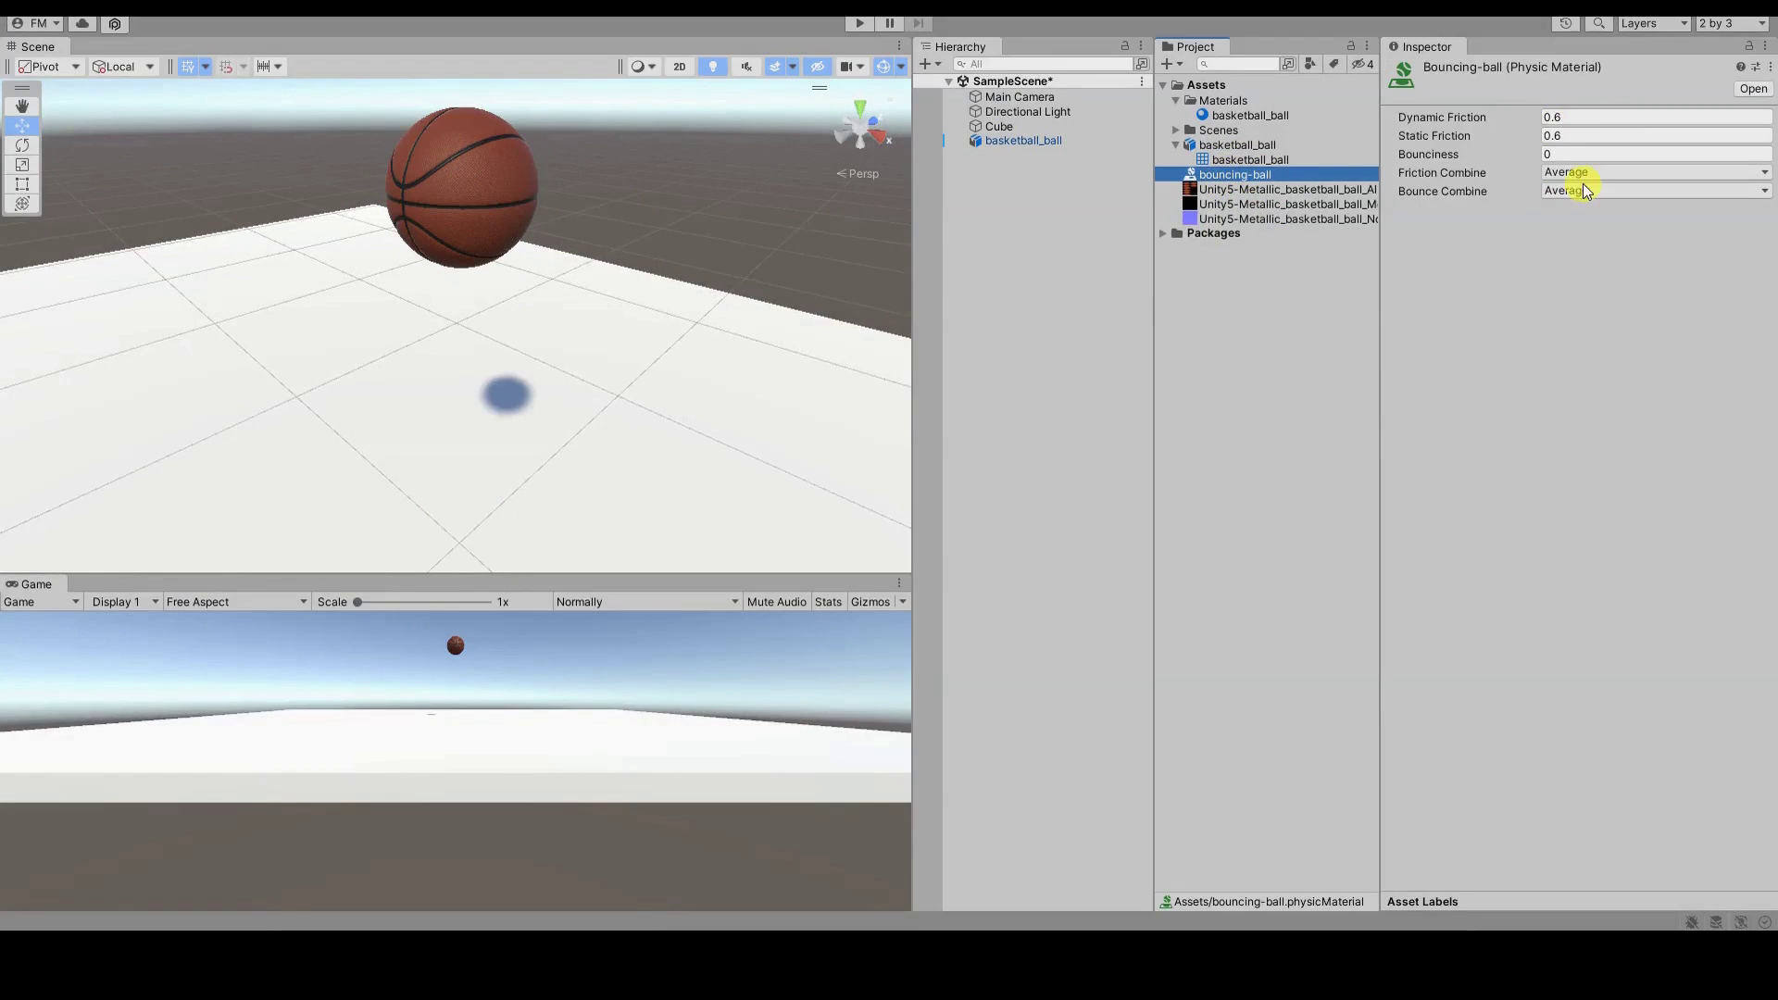
click(1568, 155)
click(1567, 154)
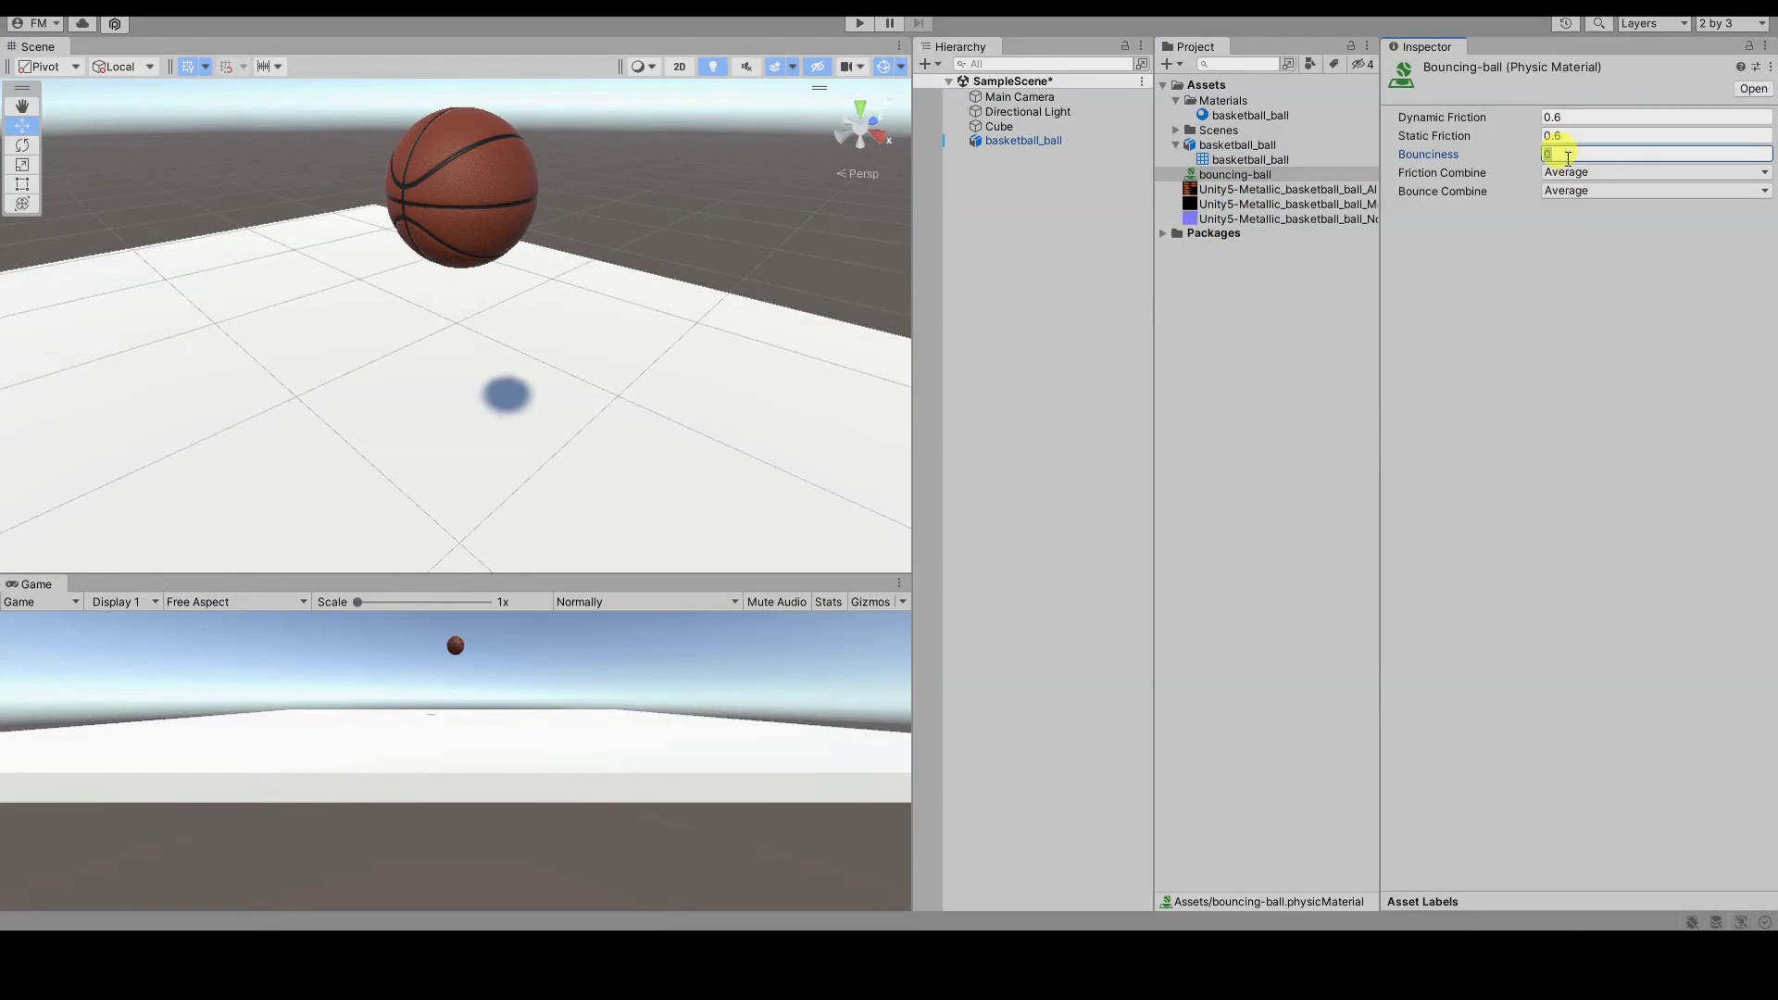
text(1)
key(Return)
key(ctrl+p)
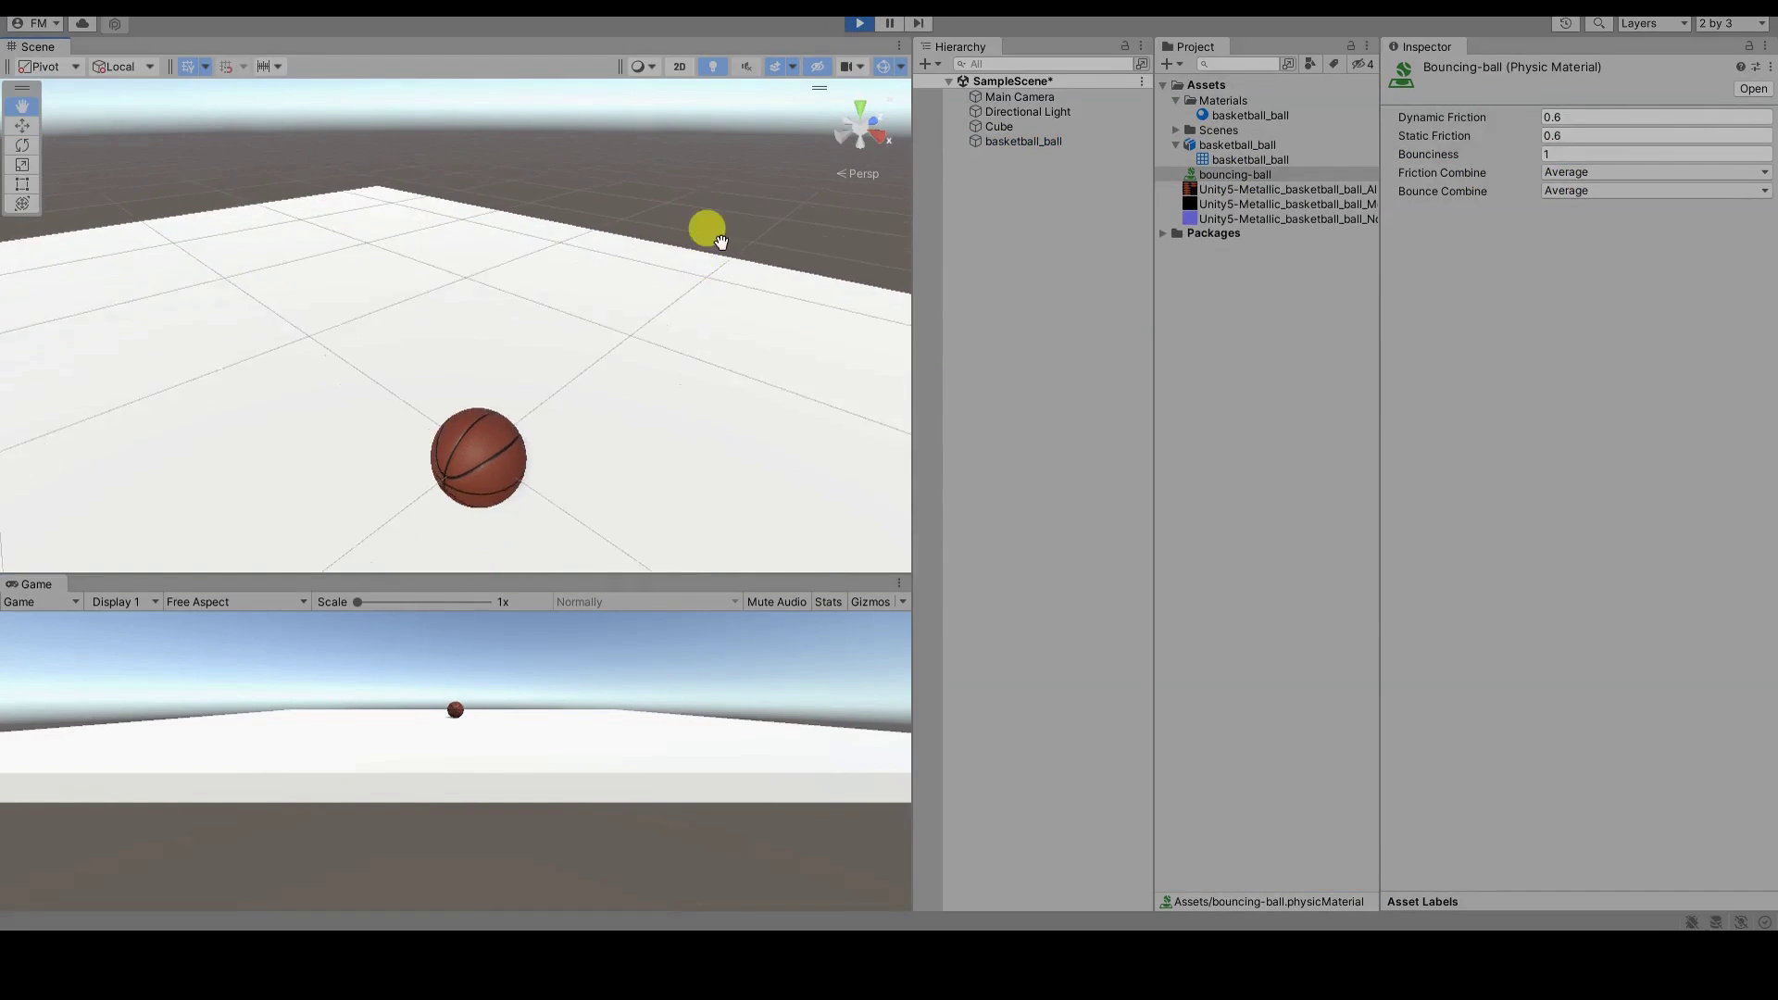
click(868, 27)
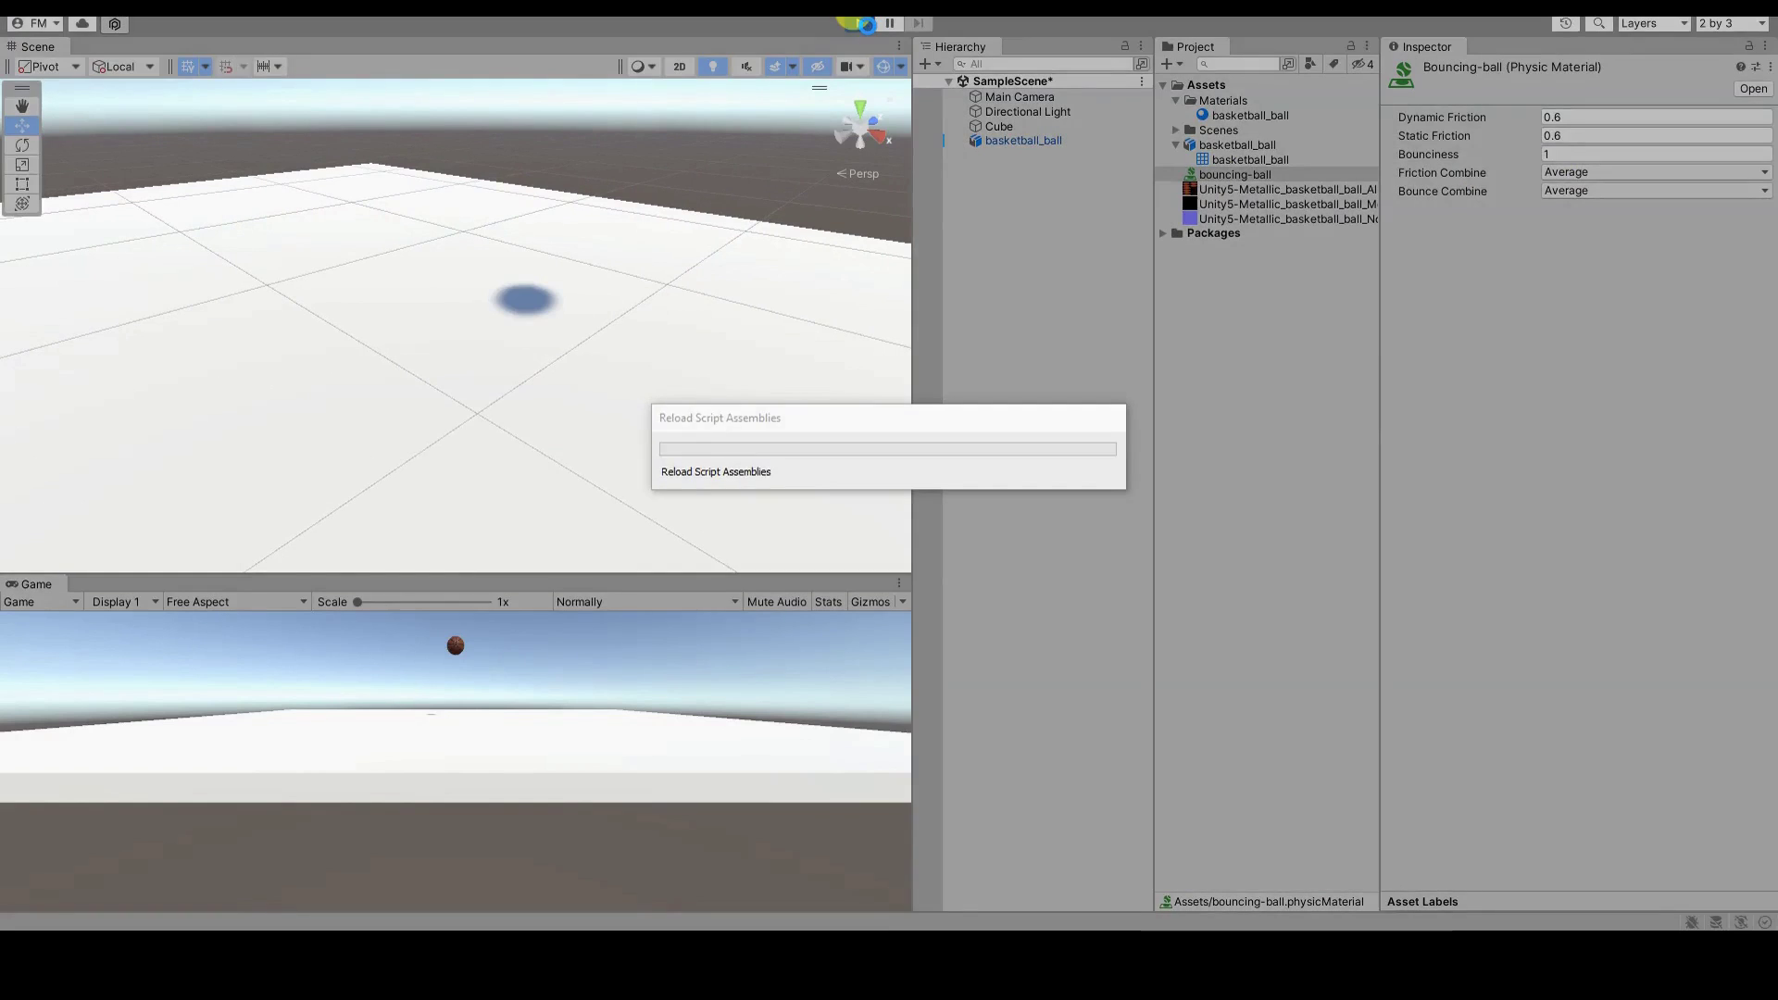
click(869, 26)
click(869, 26)
click(868, 26)
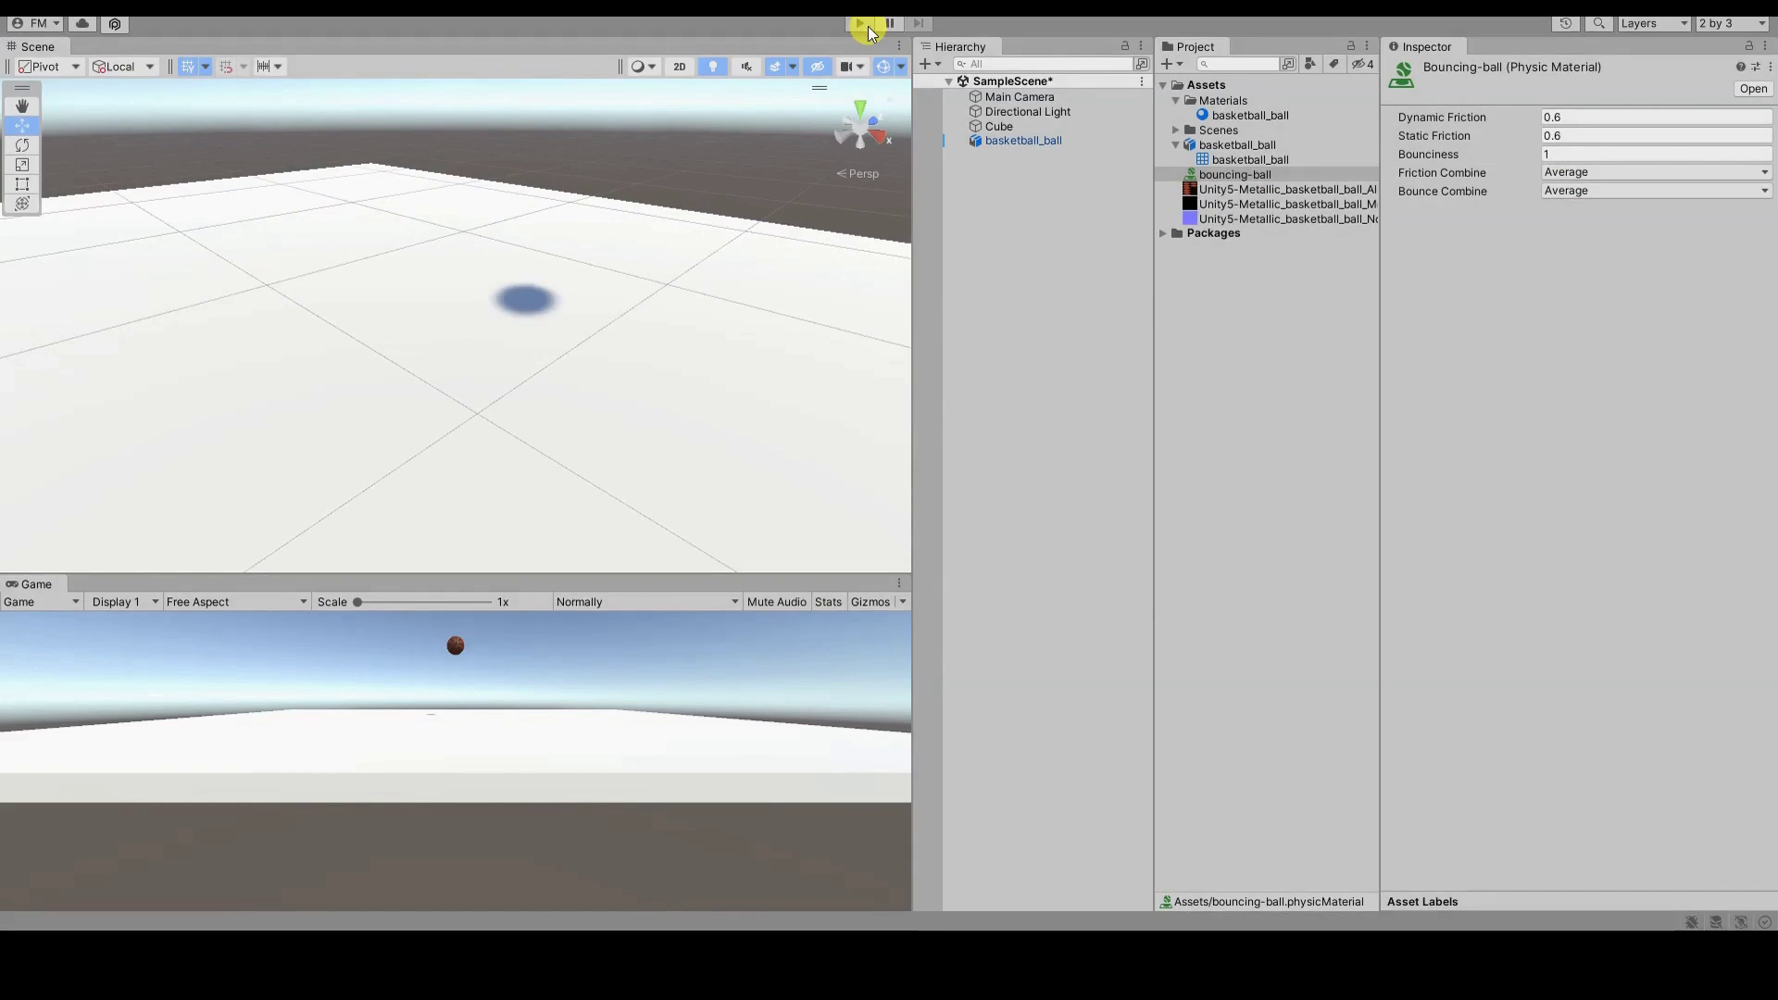
Step: Set Bounce Combine to Maximum and test it with a taller Game preview
click(1607, 194)
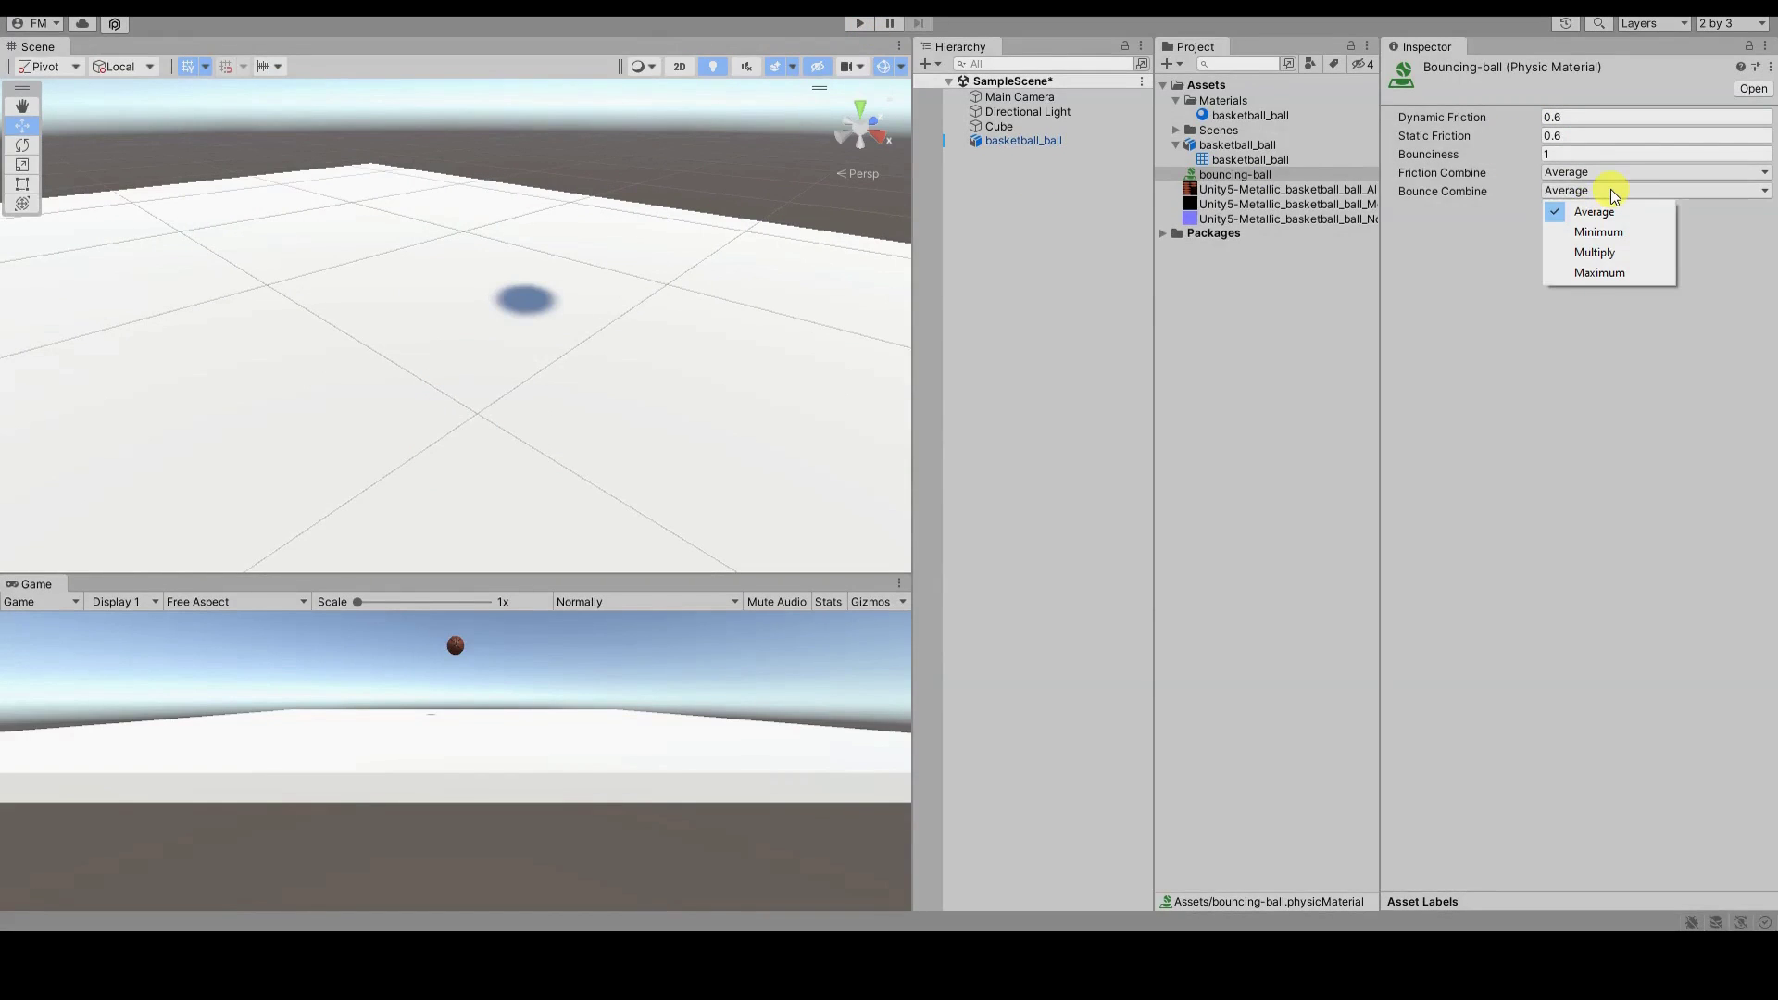
click(1652, 277)
key(ctrl+p)
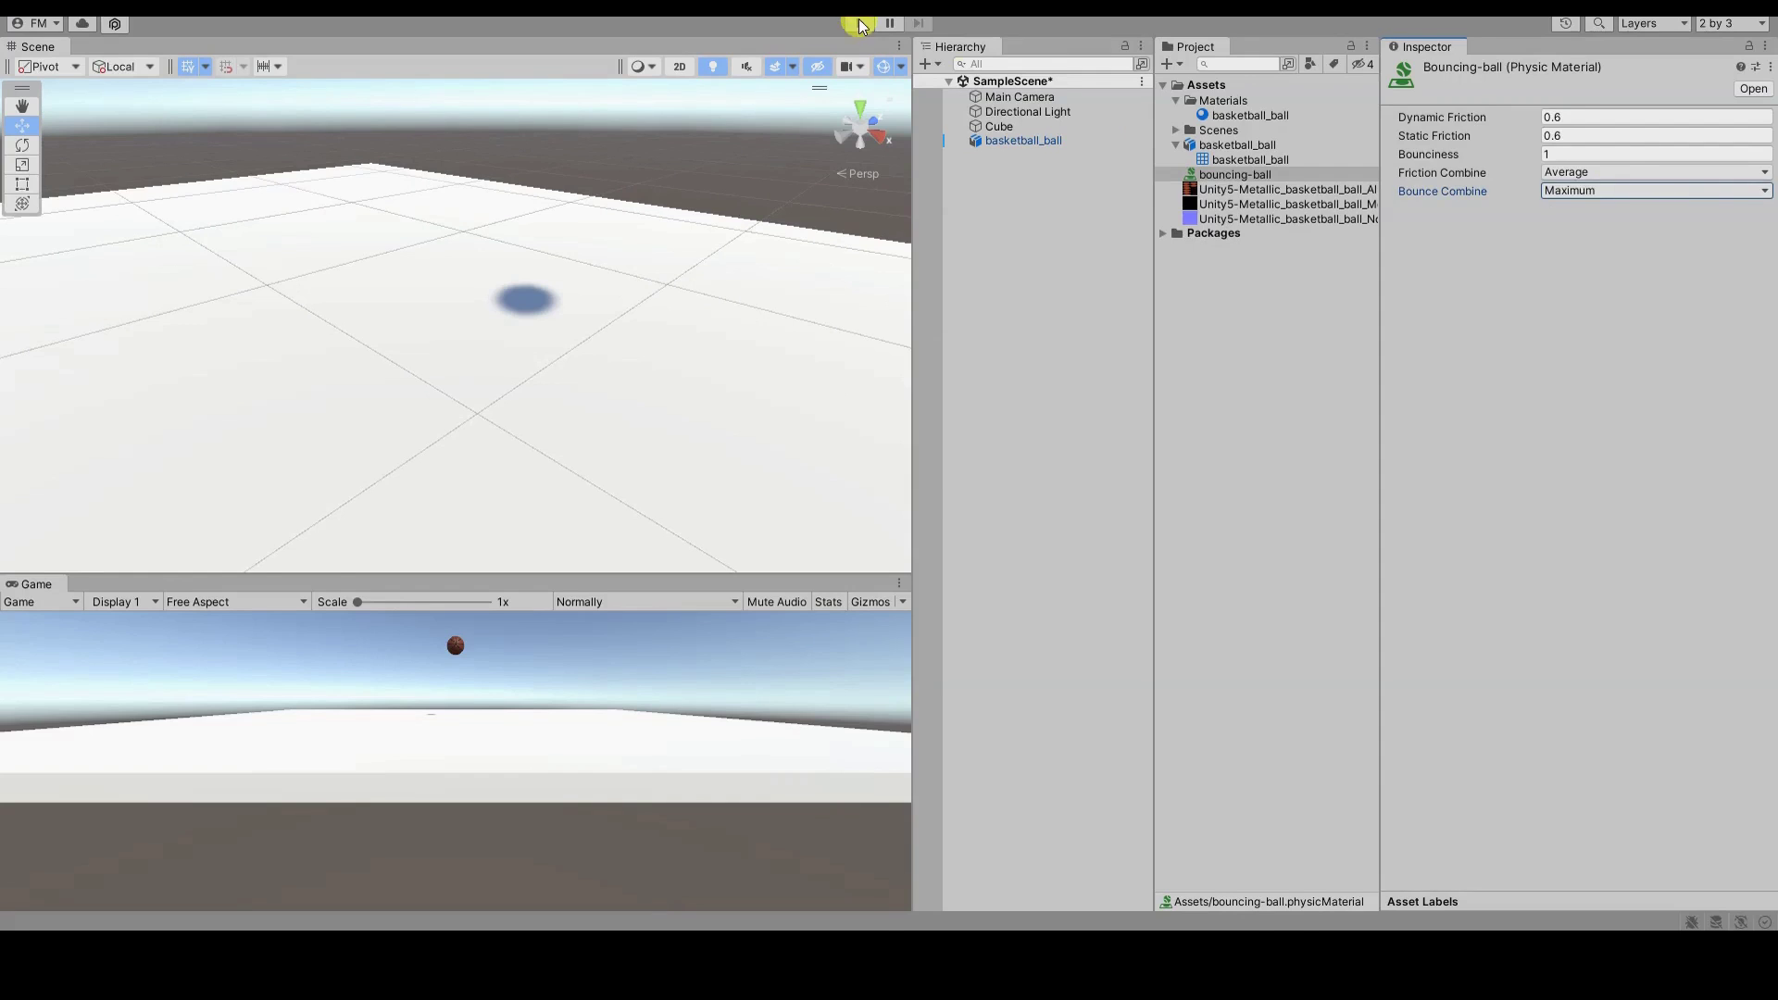
scroll(707, 295, down, 5)
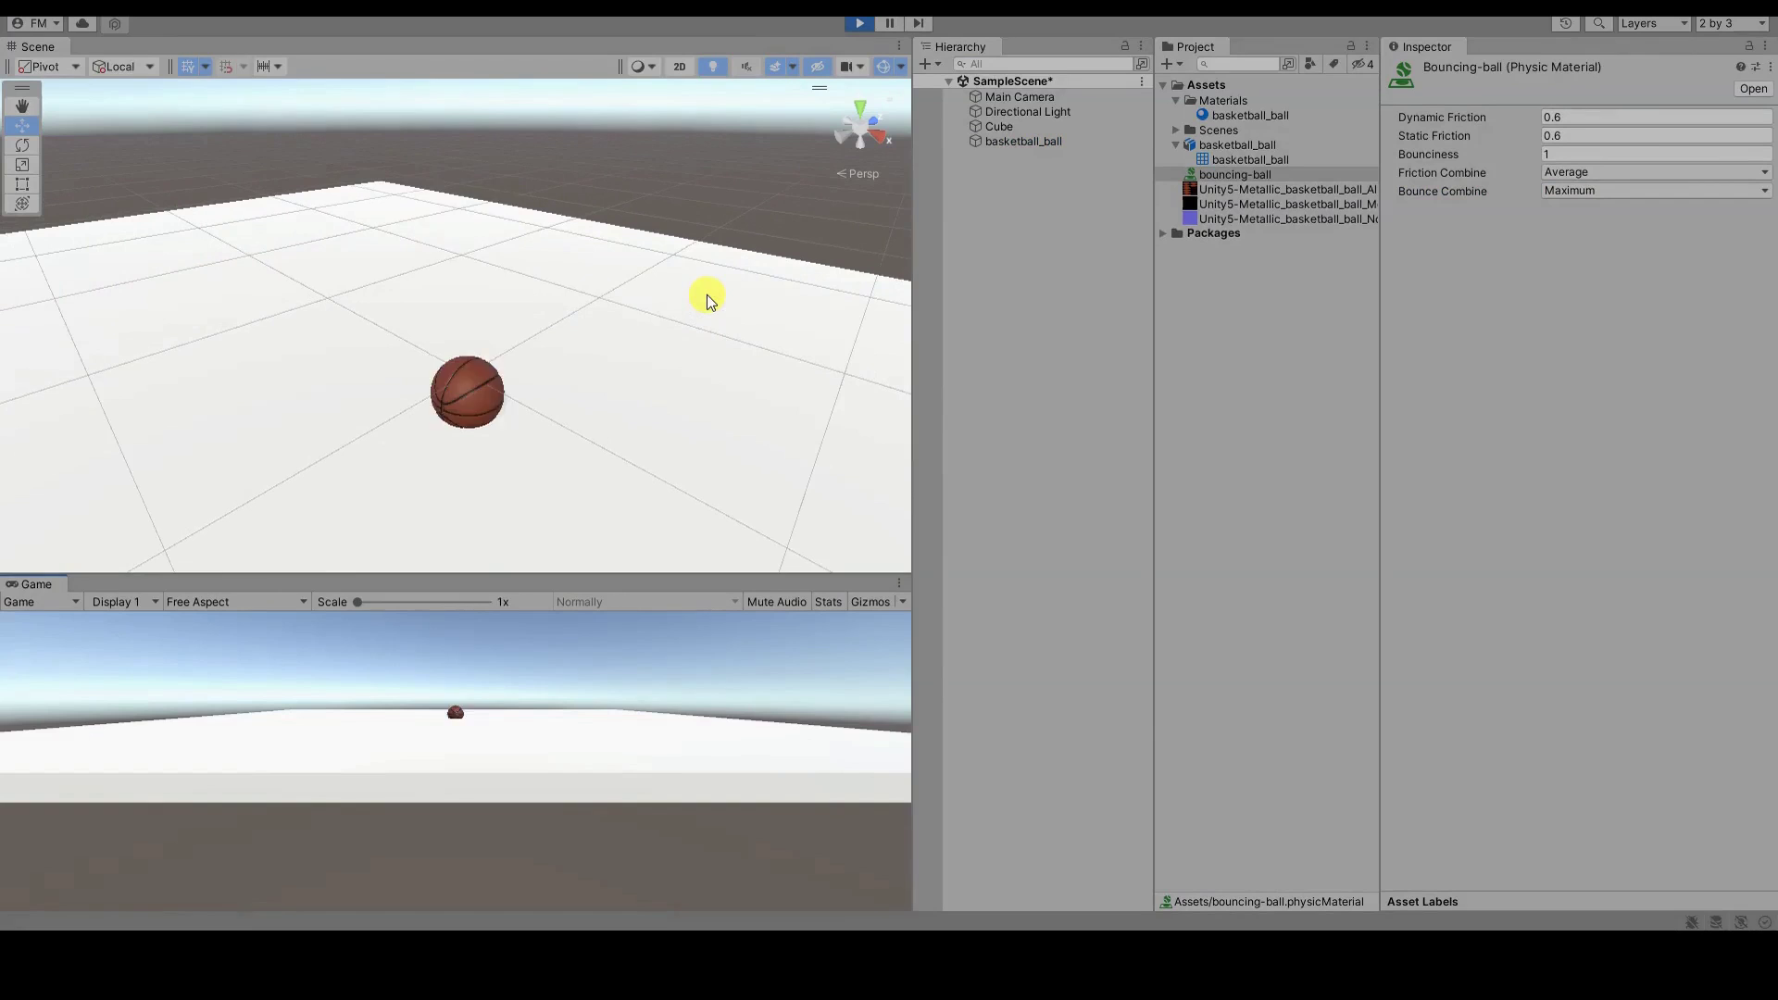
drag(521, 573, 478, 517)
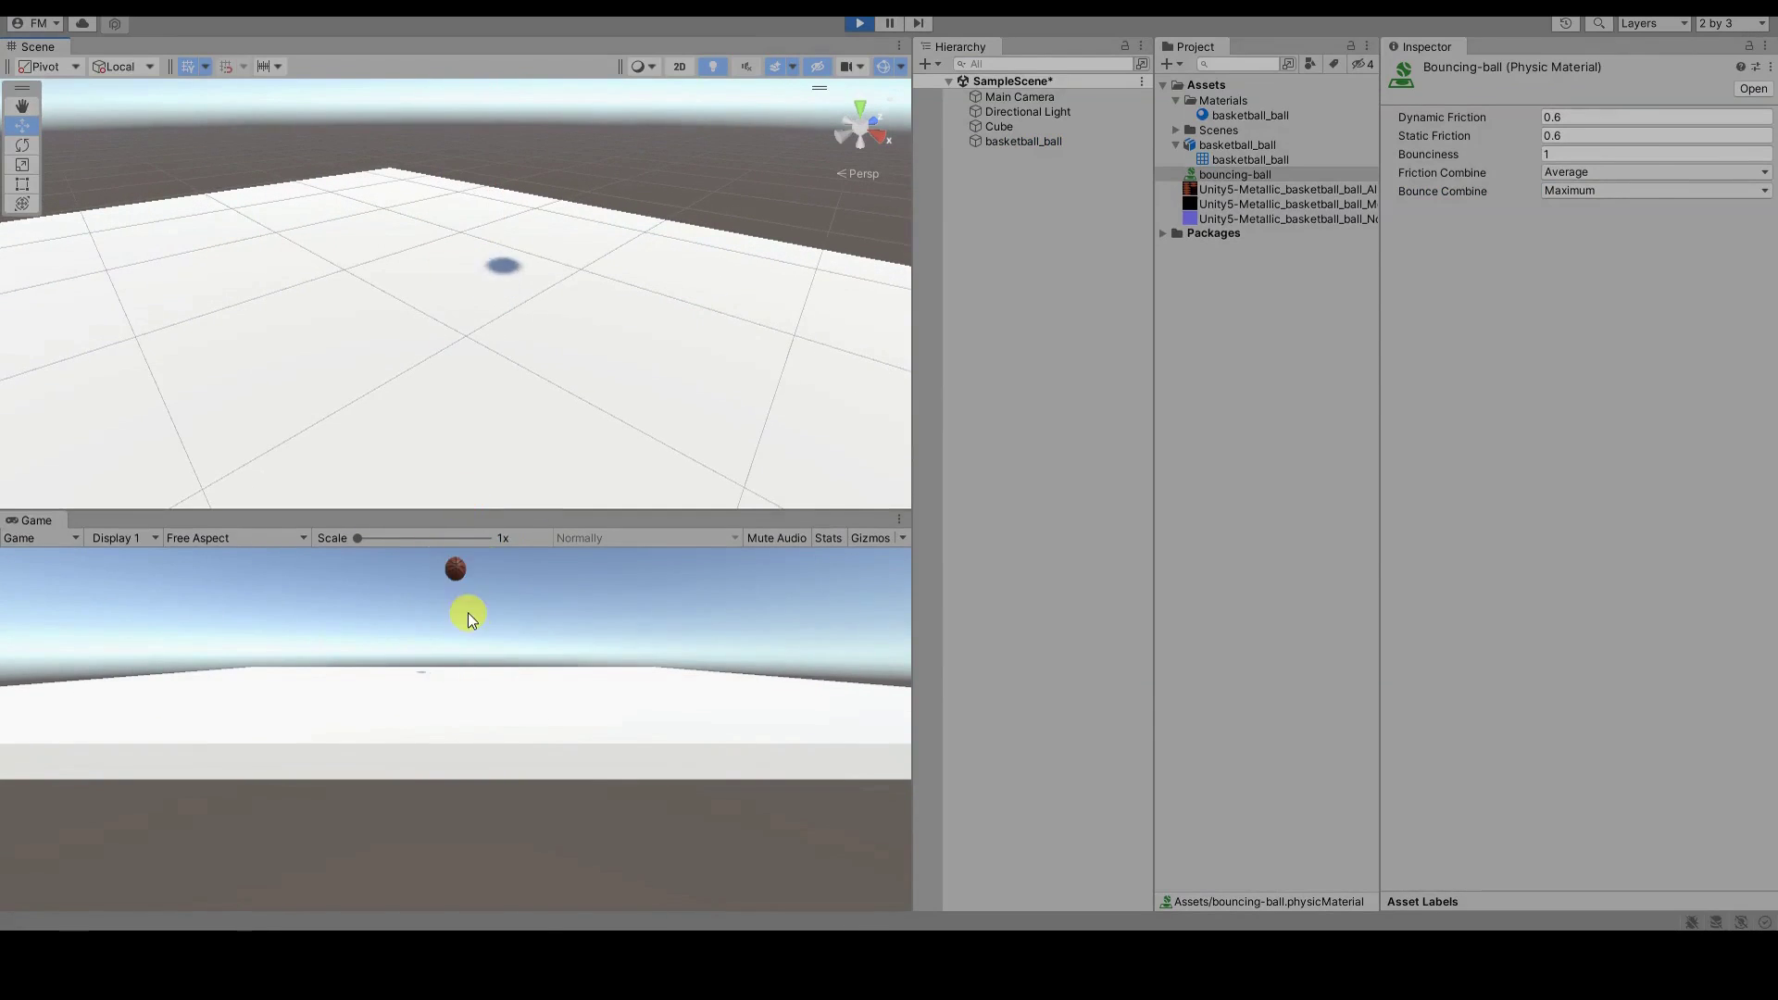
Step: Set Bounciness to 0.965 and run the scene to watch the ball bounce
click(861, 24)
double_click(1584, 153)
text(0.965)
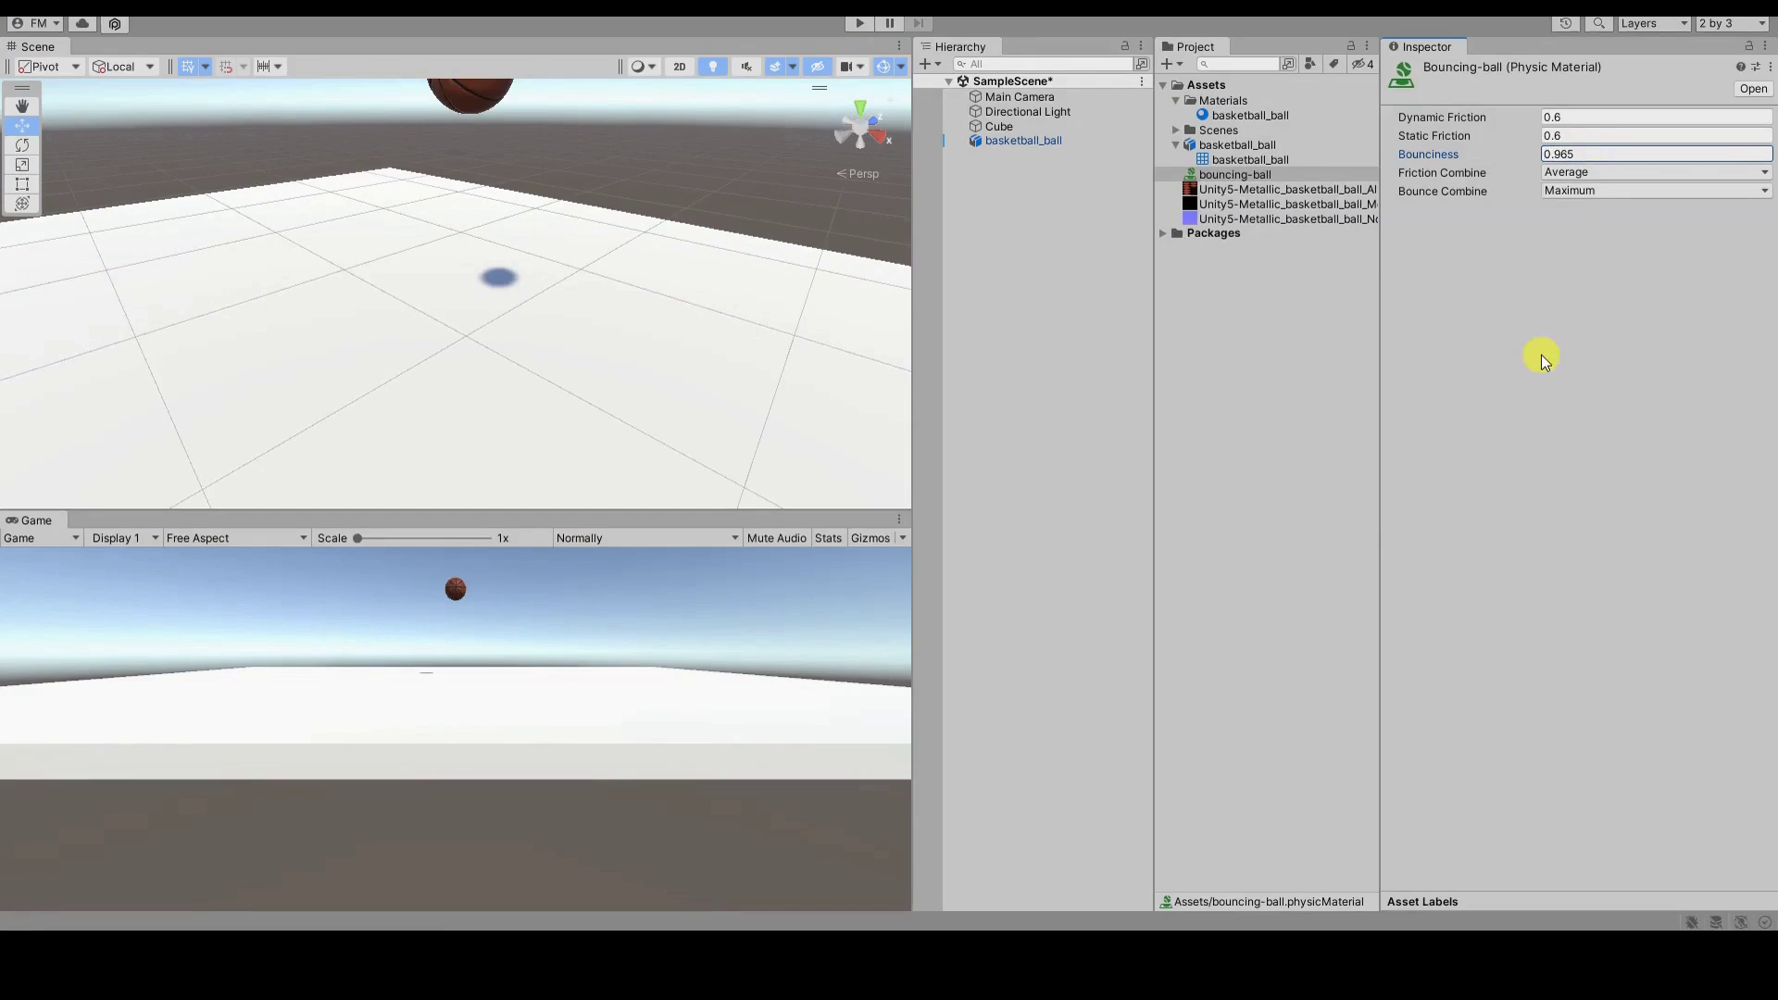
key(Return)
key(ctrl+p)
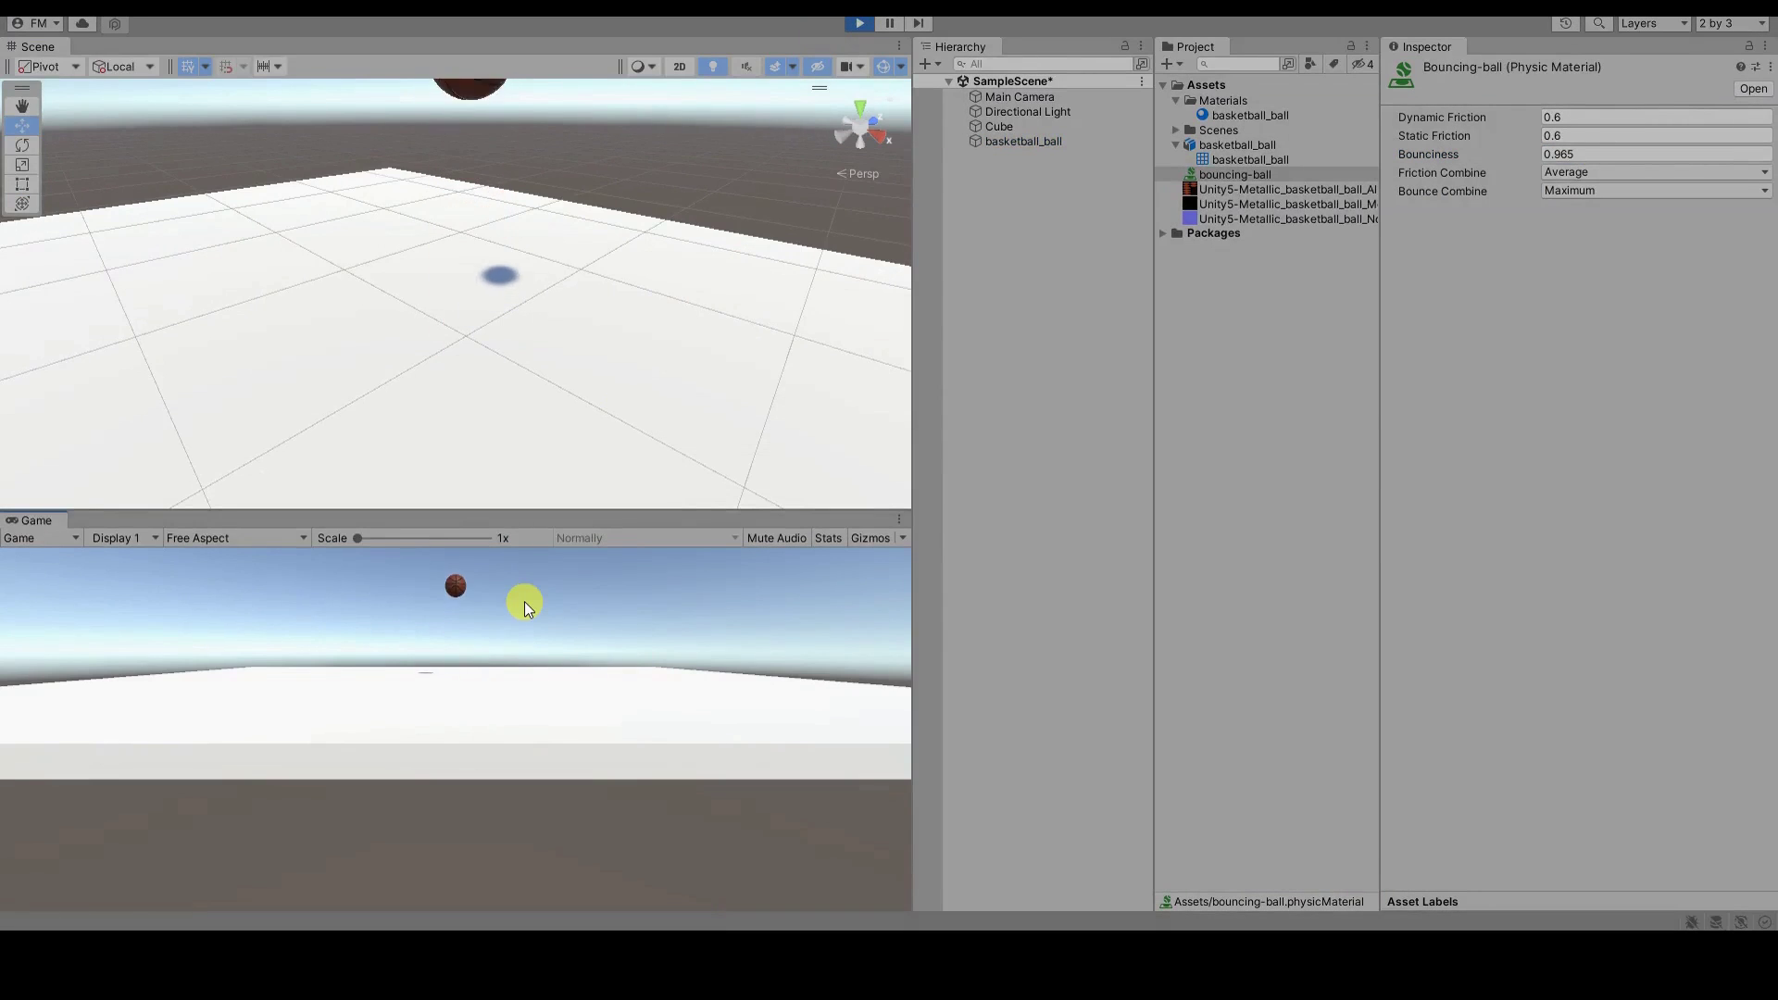
middle_drag(654, 311, 654, 396)
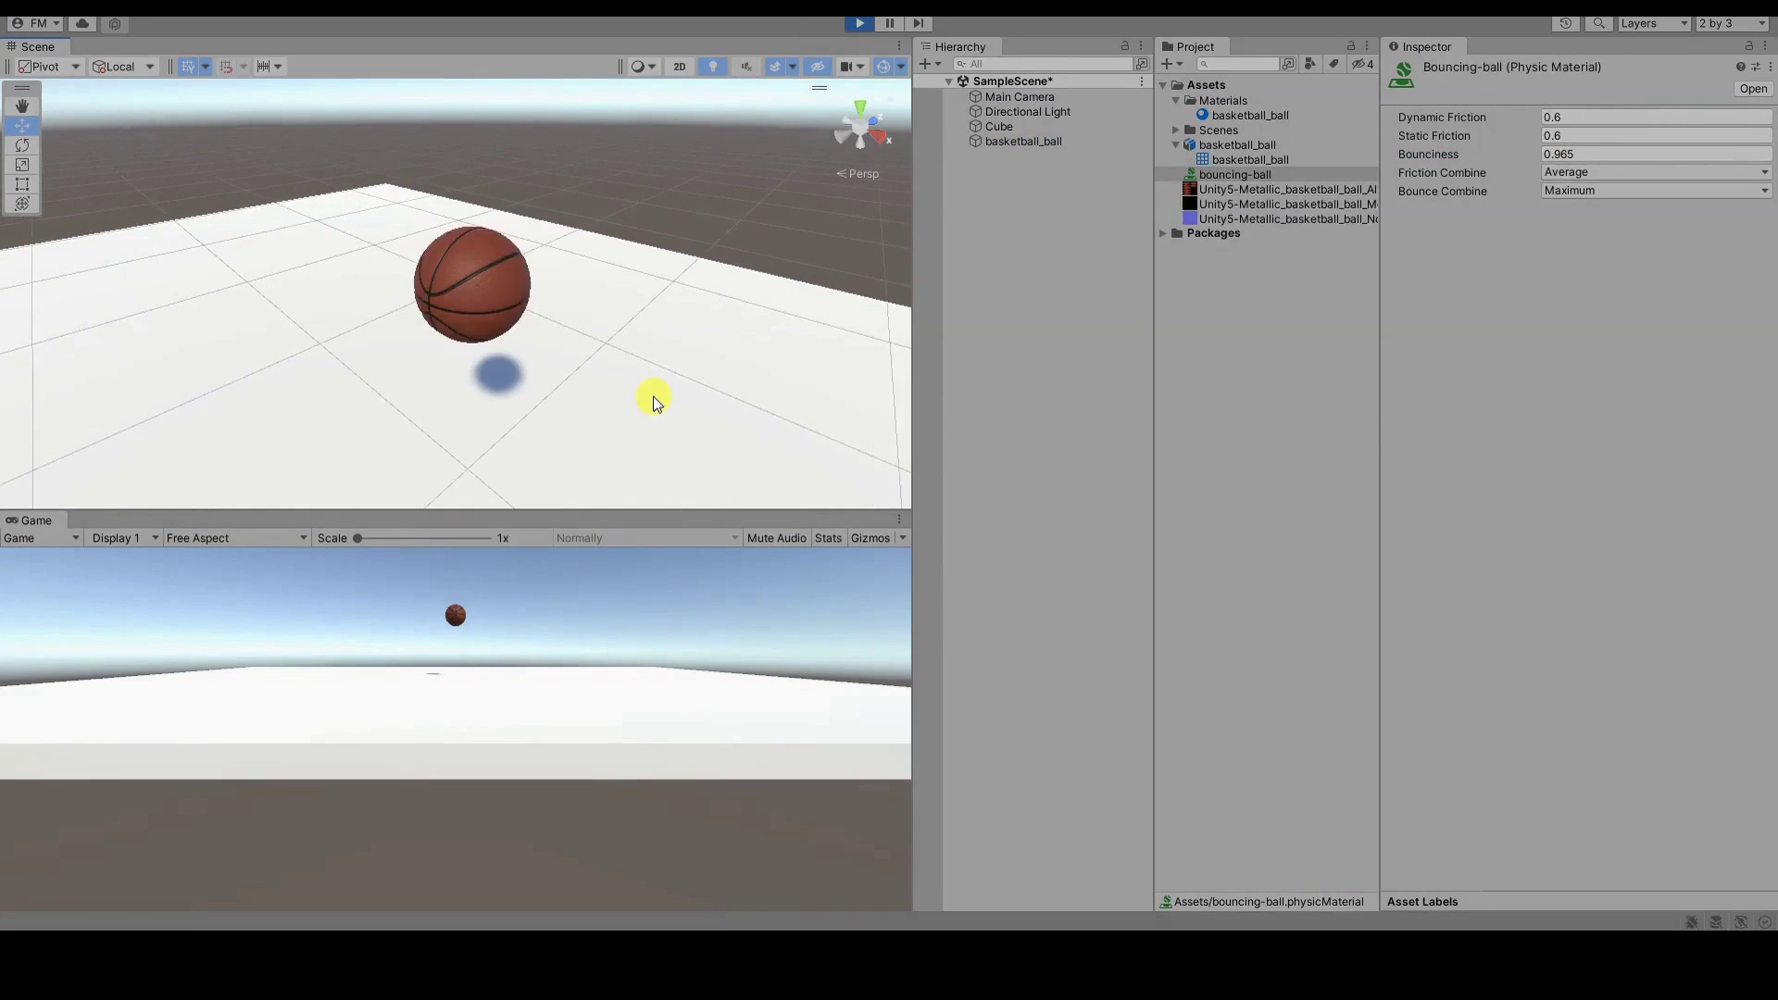
click(860, 23)
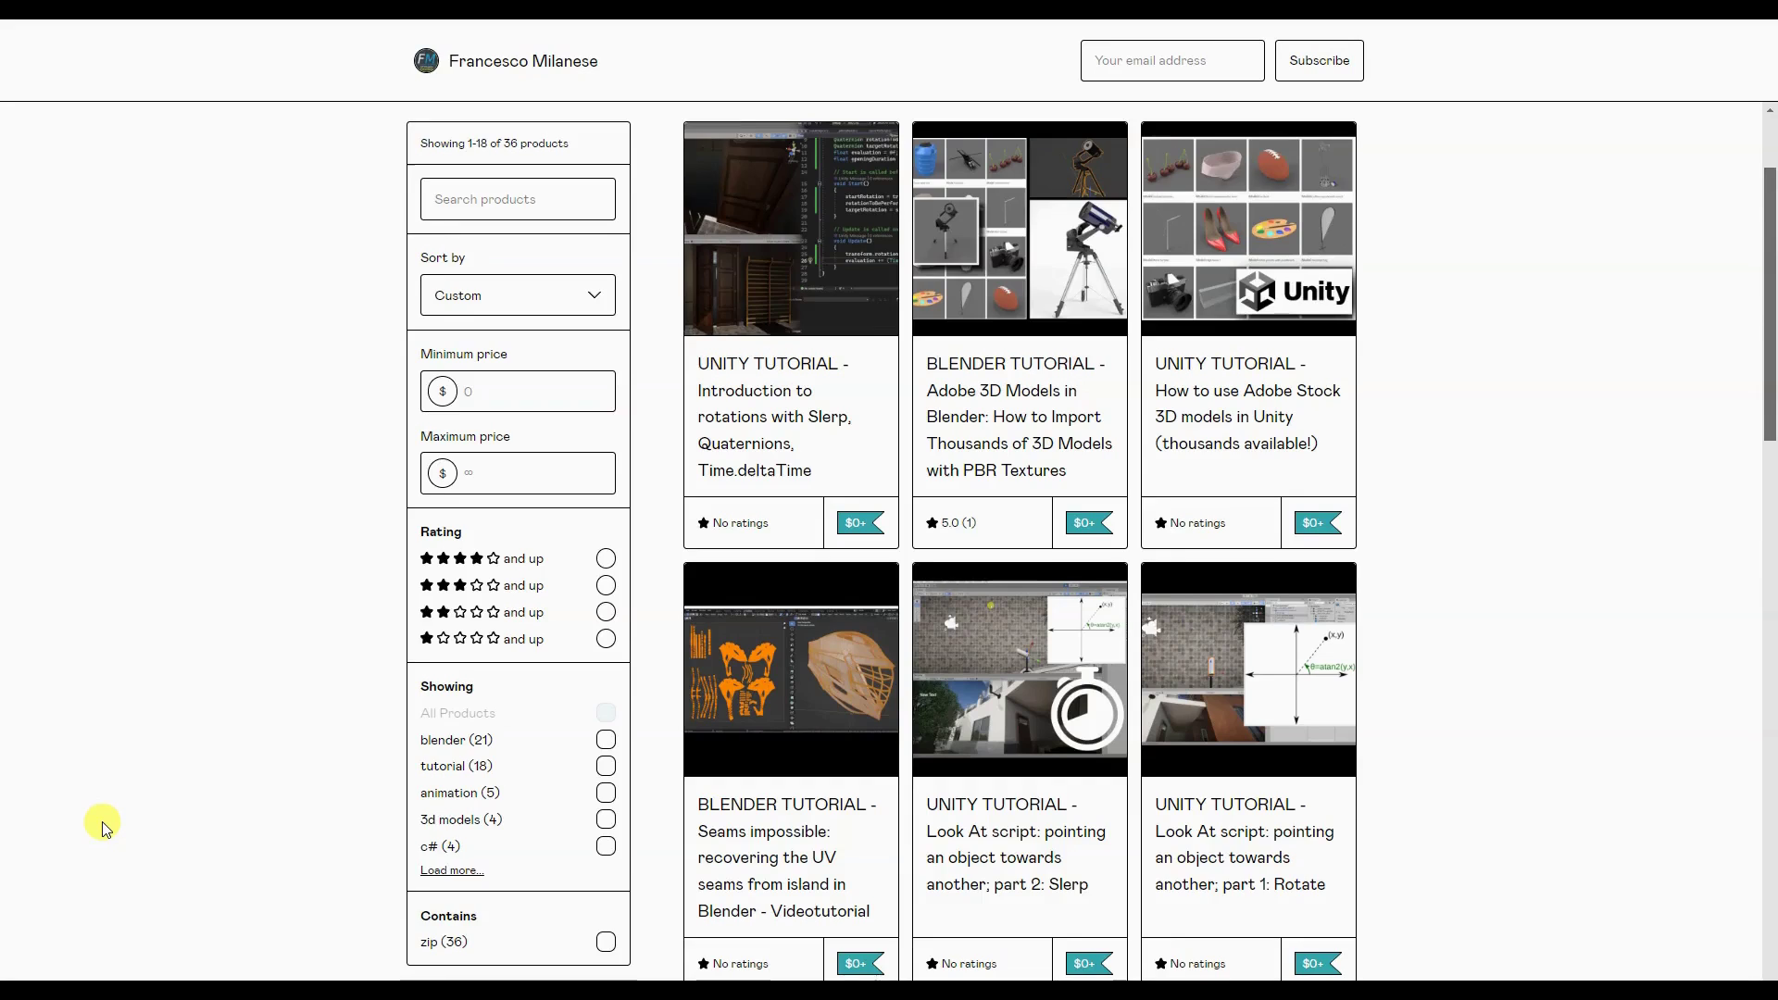
scroll(101, 822, down, 2)
scroll(102, 826, down, 2)
scroll(100, 824, down, 2)
scroll(101, 823, down, 2)
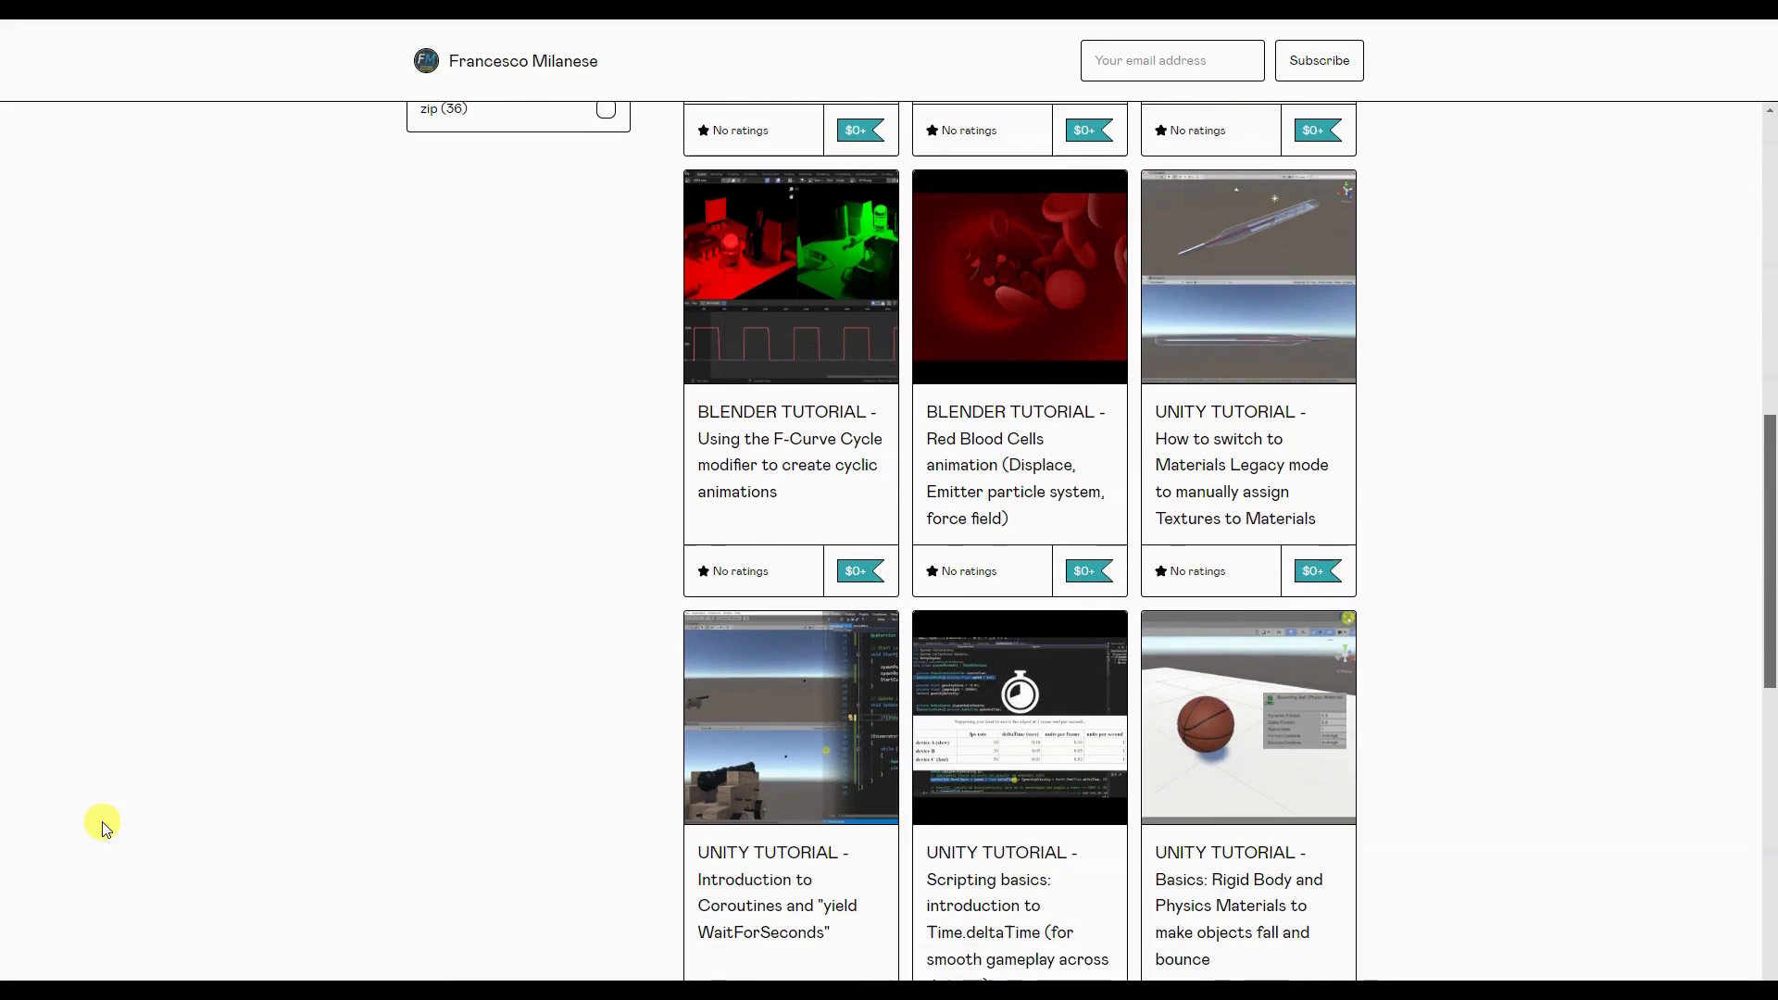
scroll(100, 823, down, 1)
scroll(100, 824, down, 1)
scroll(100, 823, down, 2)
scroll(100, 823, down, 1)
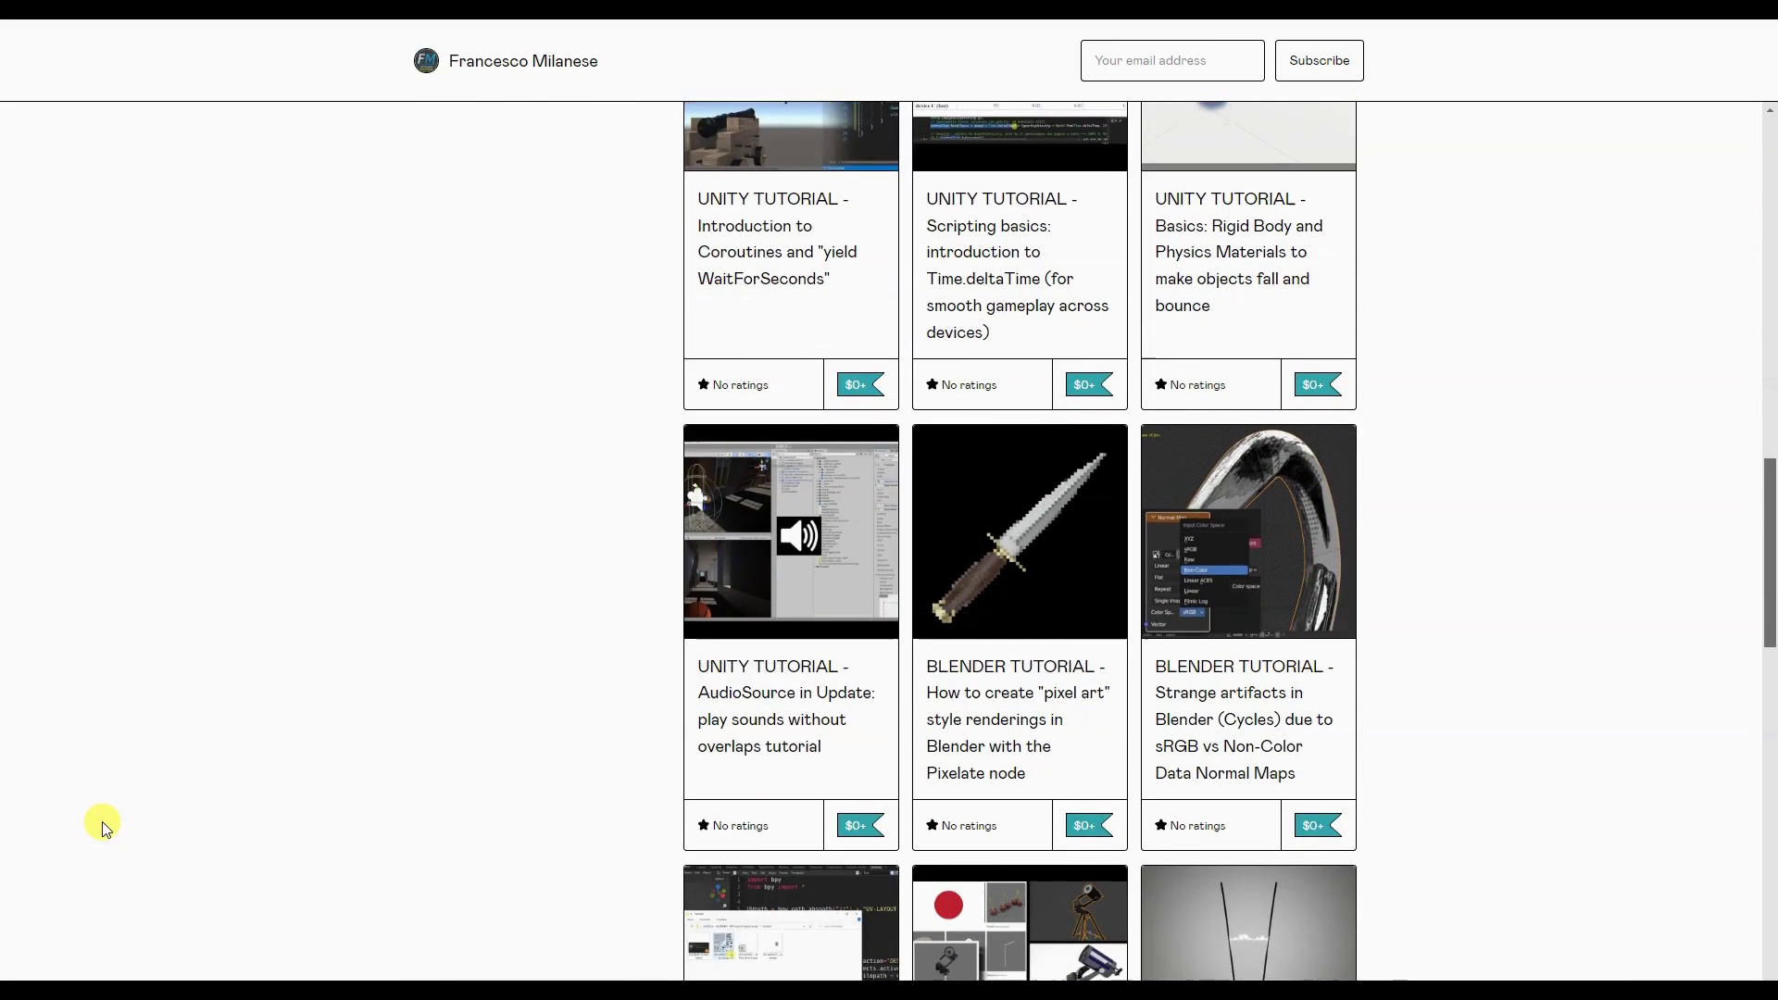
scroll(101, 822, down, 2)
scroll(101, 822, down, 2)
scroll(102, 826, down, 2)
scroll(101, 826, down, 1)
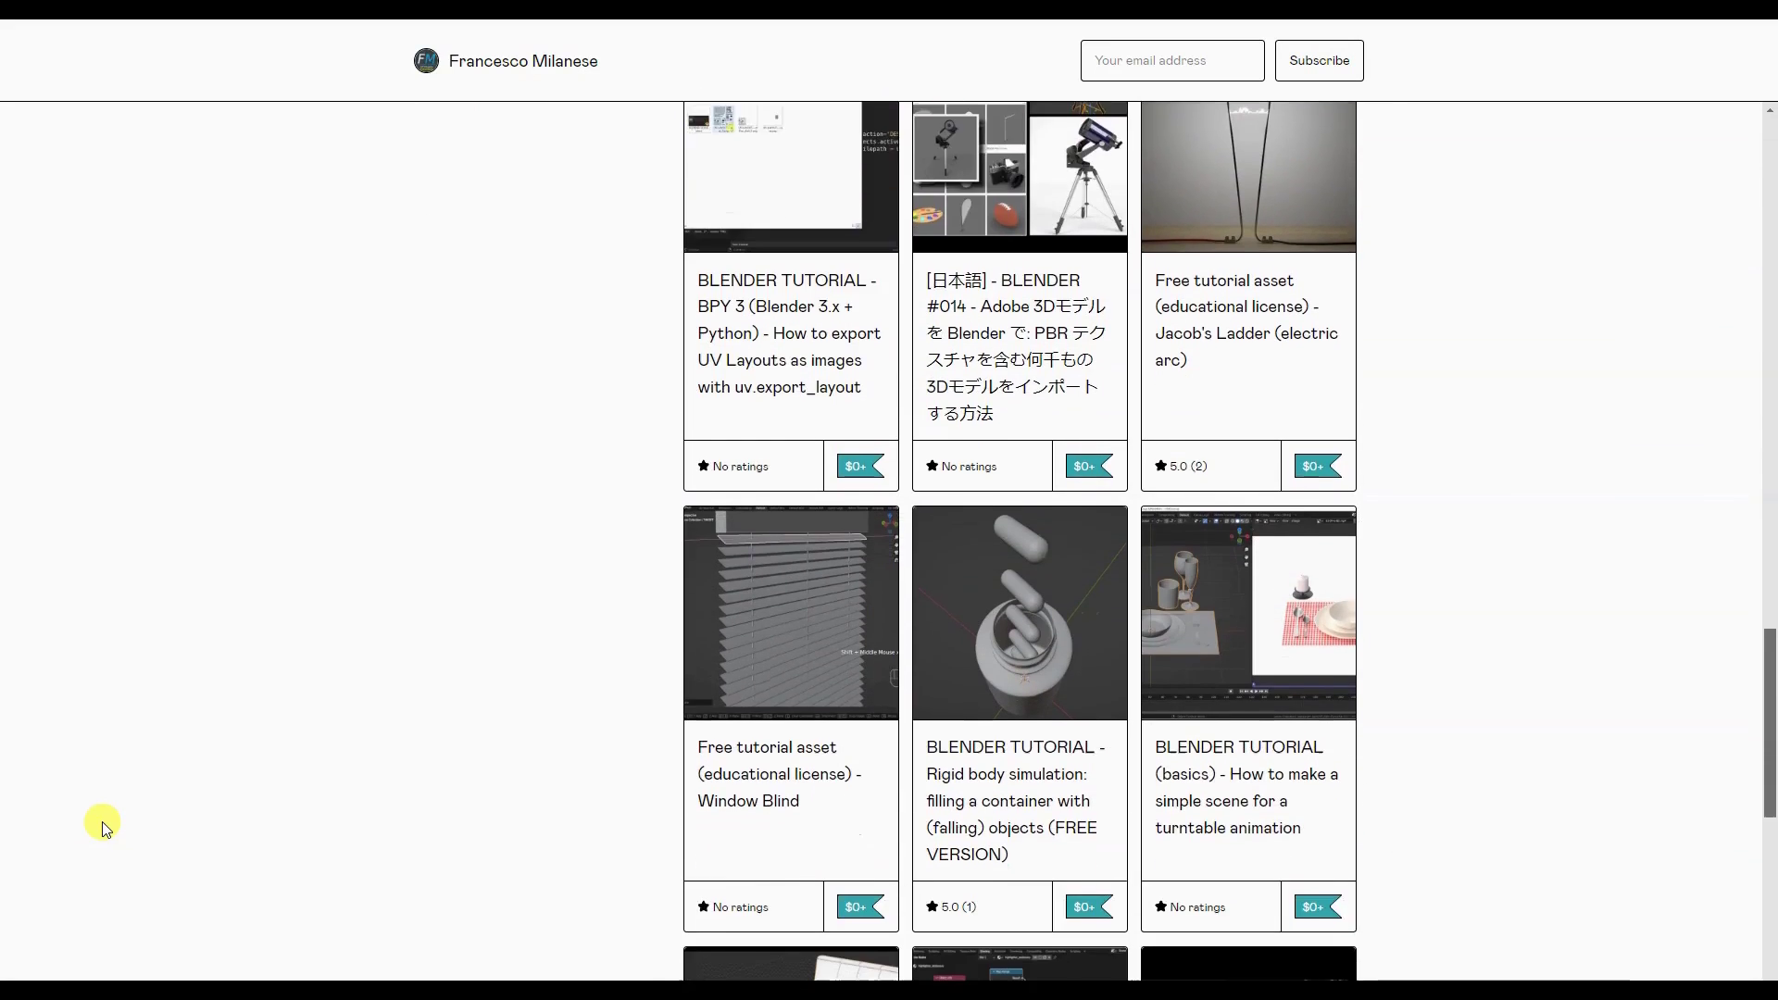
scroll(101, 825, down, 2)
scroll(100, 826, down, 2)
scroll(102, 826, down, 1)
scroll(102, 825, down, 1)
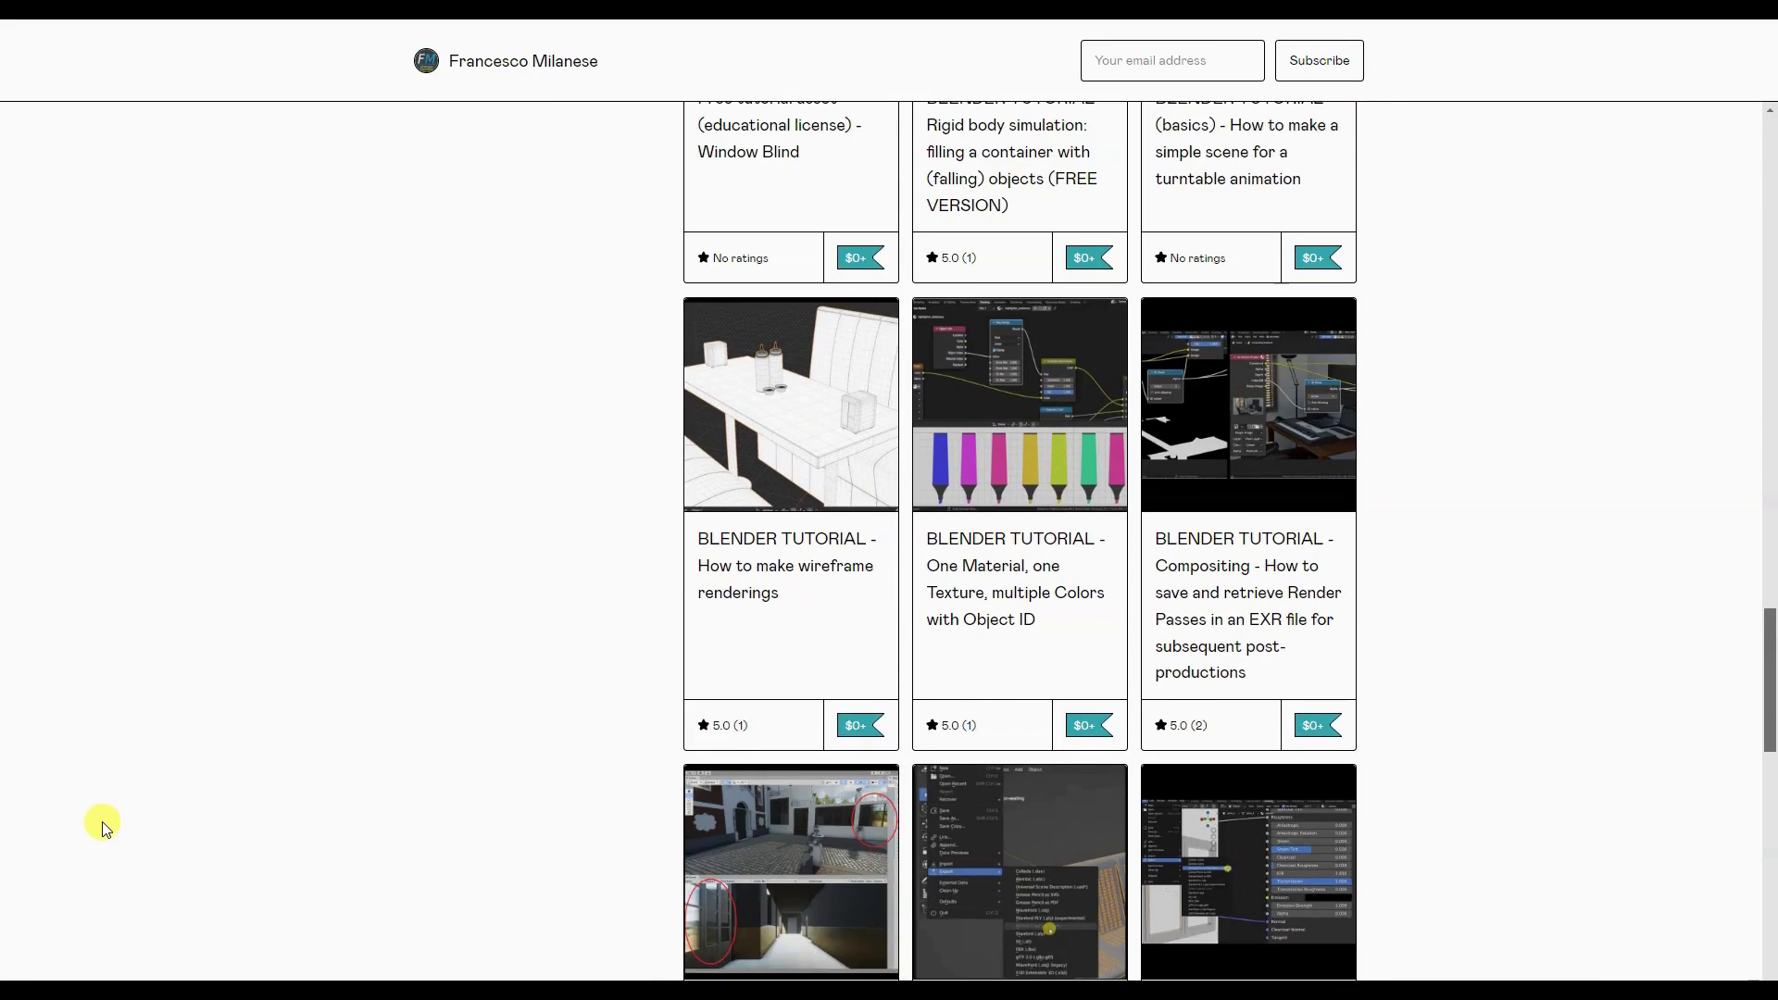
scroll(102, 825, down, 1)
scroll(102, 826, down, 1)
scroll(101, 826, down, 1)
scroll(102, 826, down, 1)
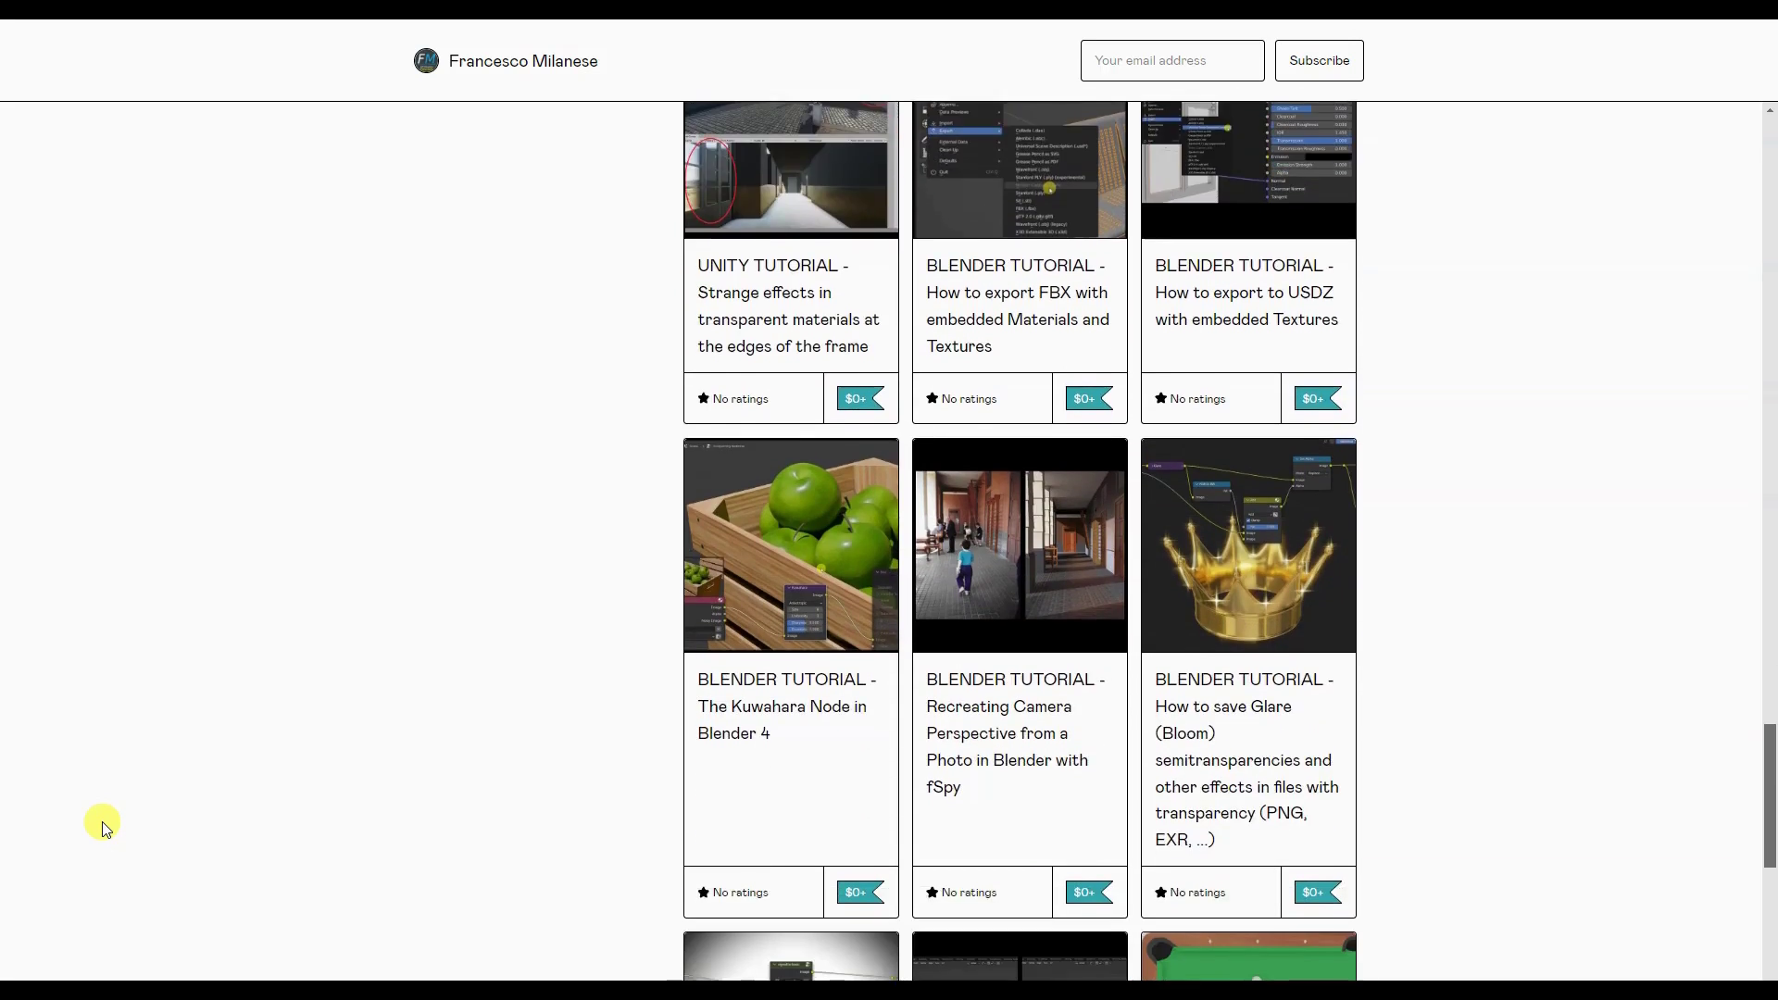
scroll(102, 826, down, 1)
scroll(102, 827, down, 1)
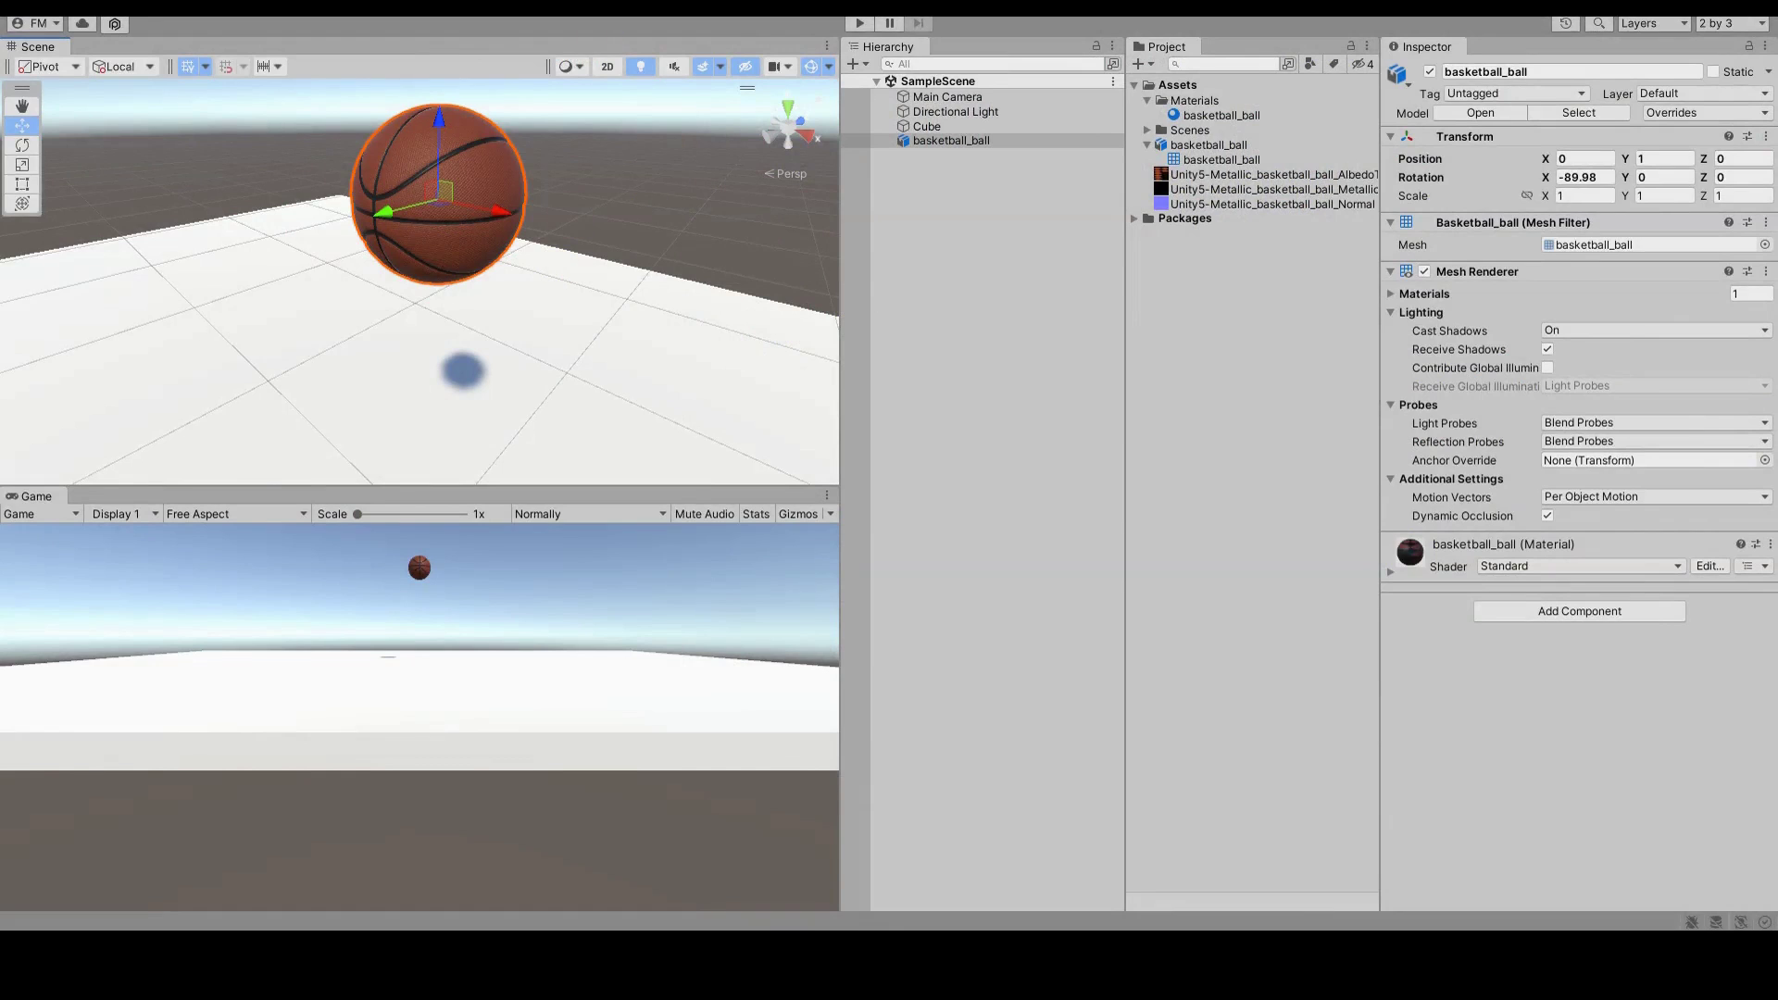
Step: Inspect the Cube floor's Box Collider and basketball_ball, then enter Play mode
mouse_move(548, 324)
alt+mouse_down()
mouse_move(702, 364)
mouse_move(561, 402)
mouse_move(528, 457)
mouse_move(537, 332)
alt+mouse_up()
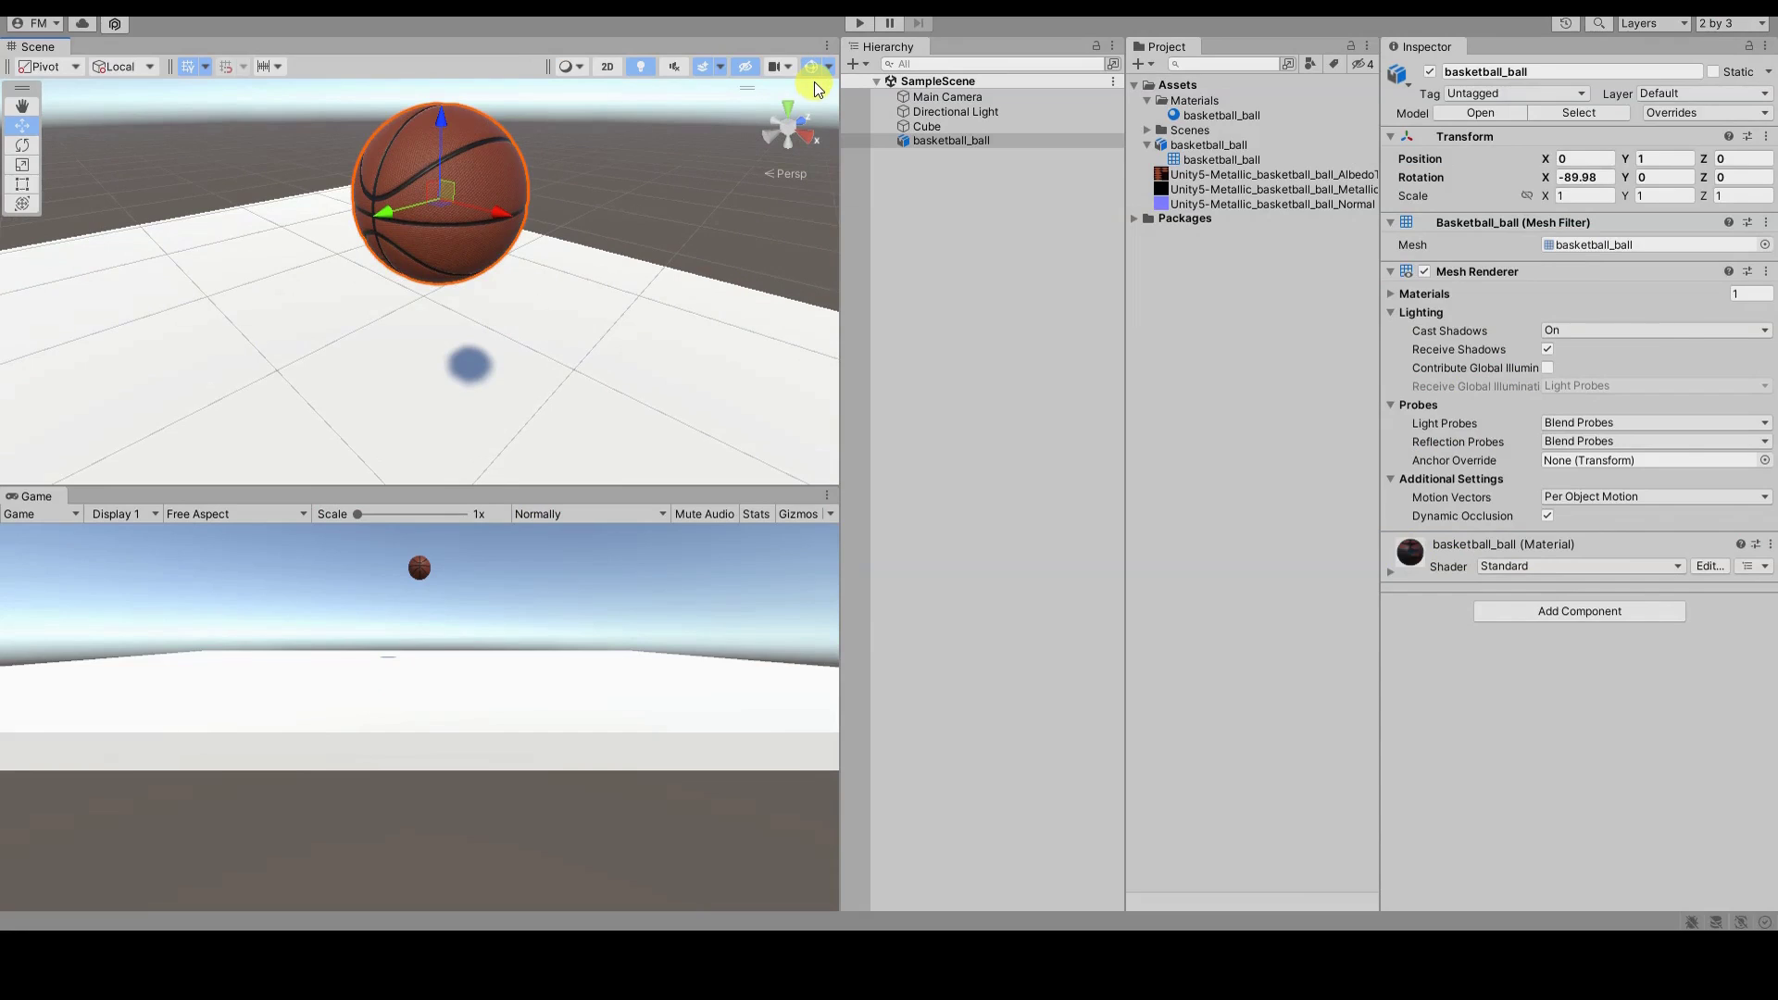
drag(1222, 114, 944, 141)
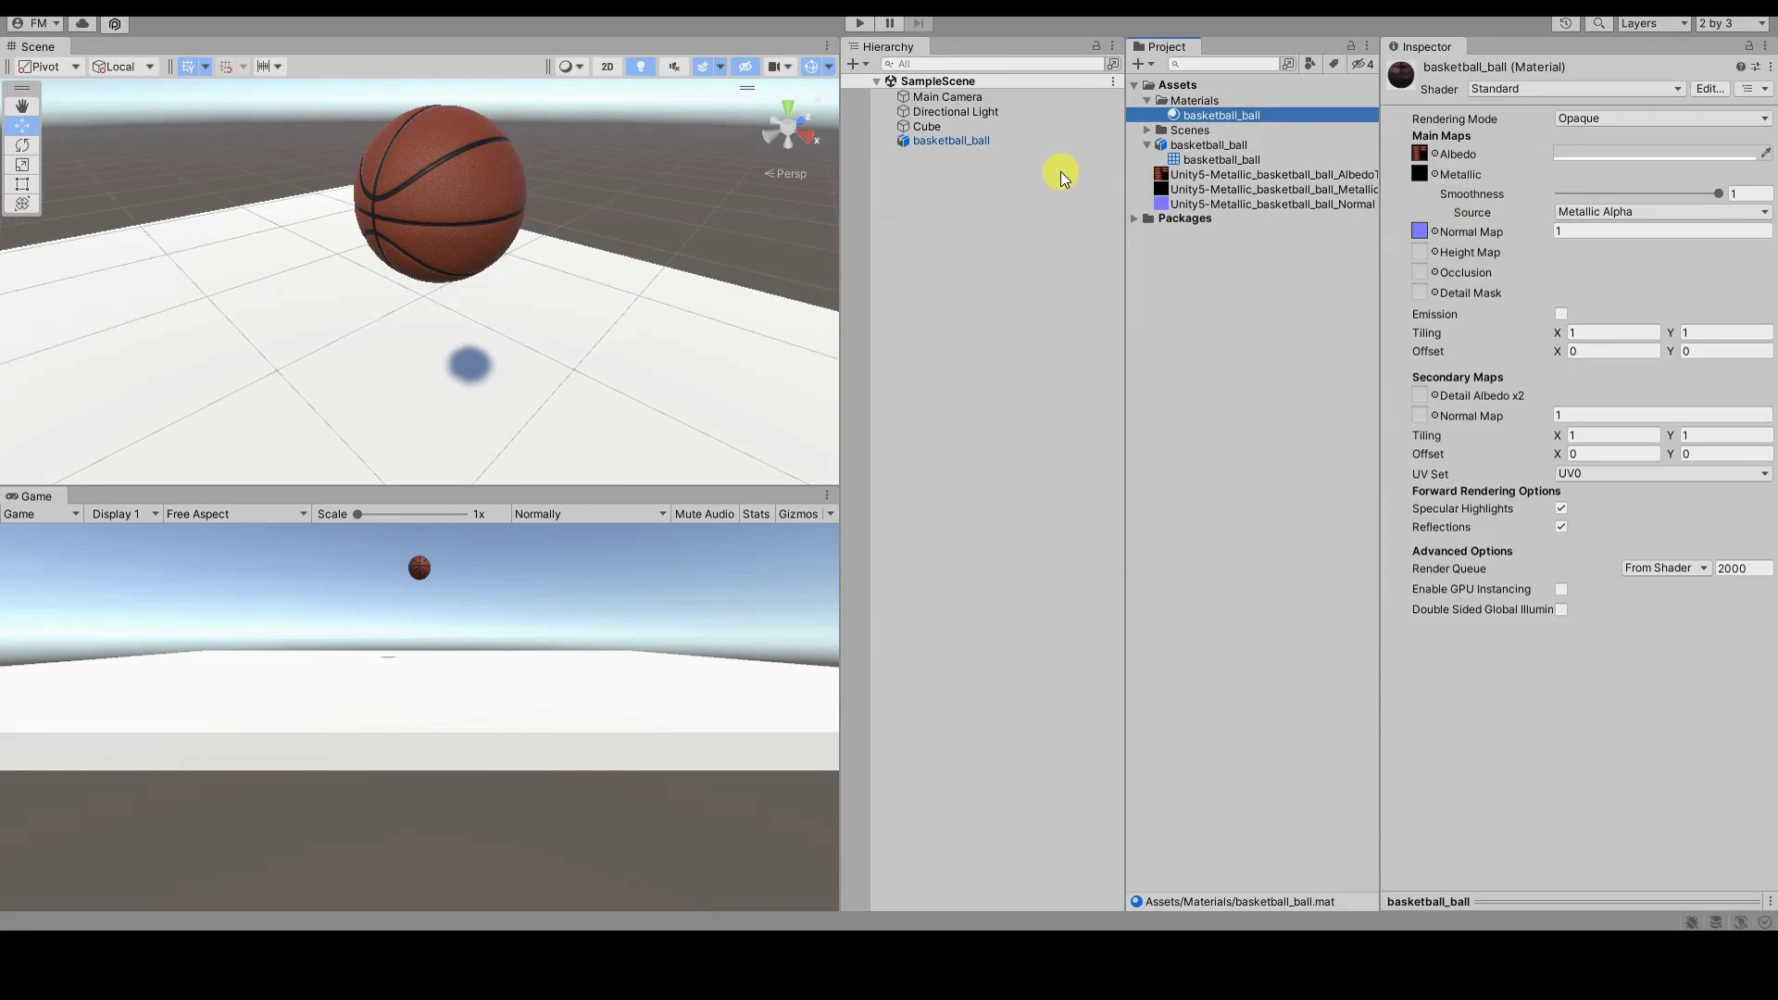
click(941, 129)
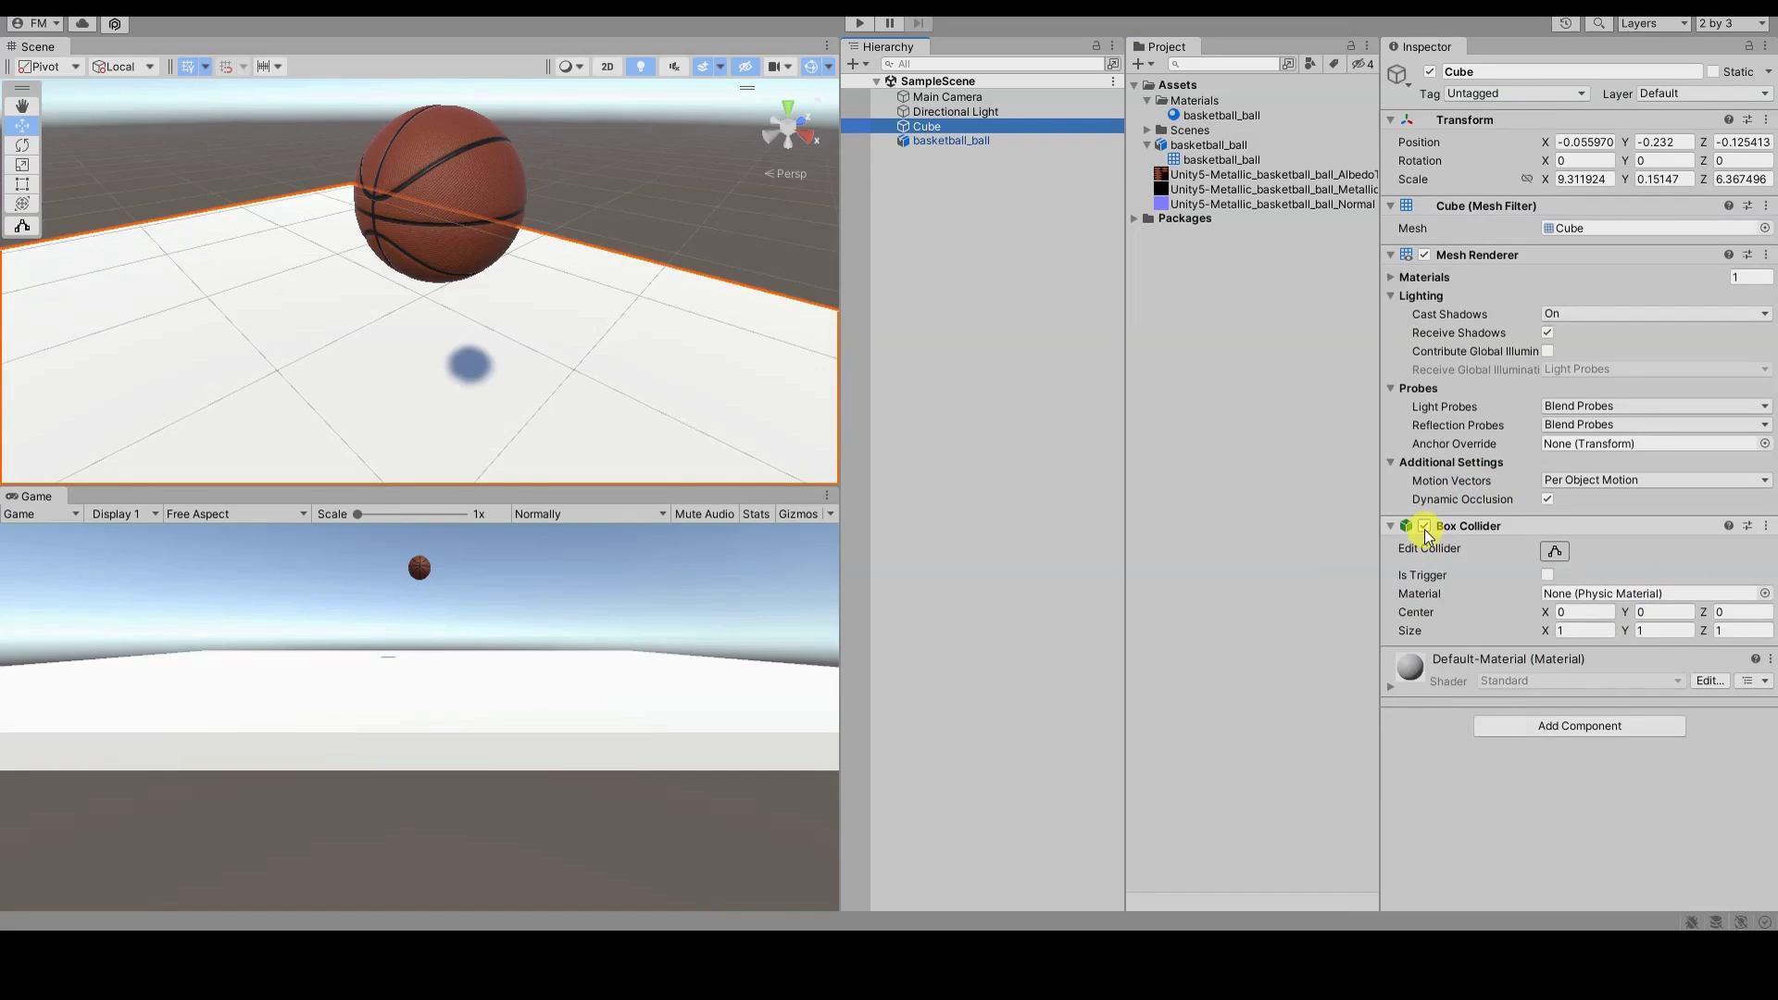
click(1394, 525)
click(1393, 525)
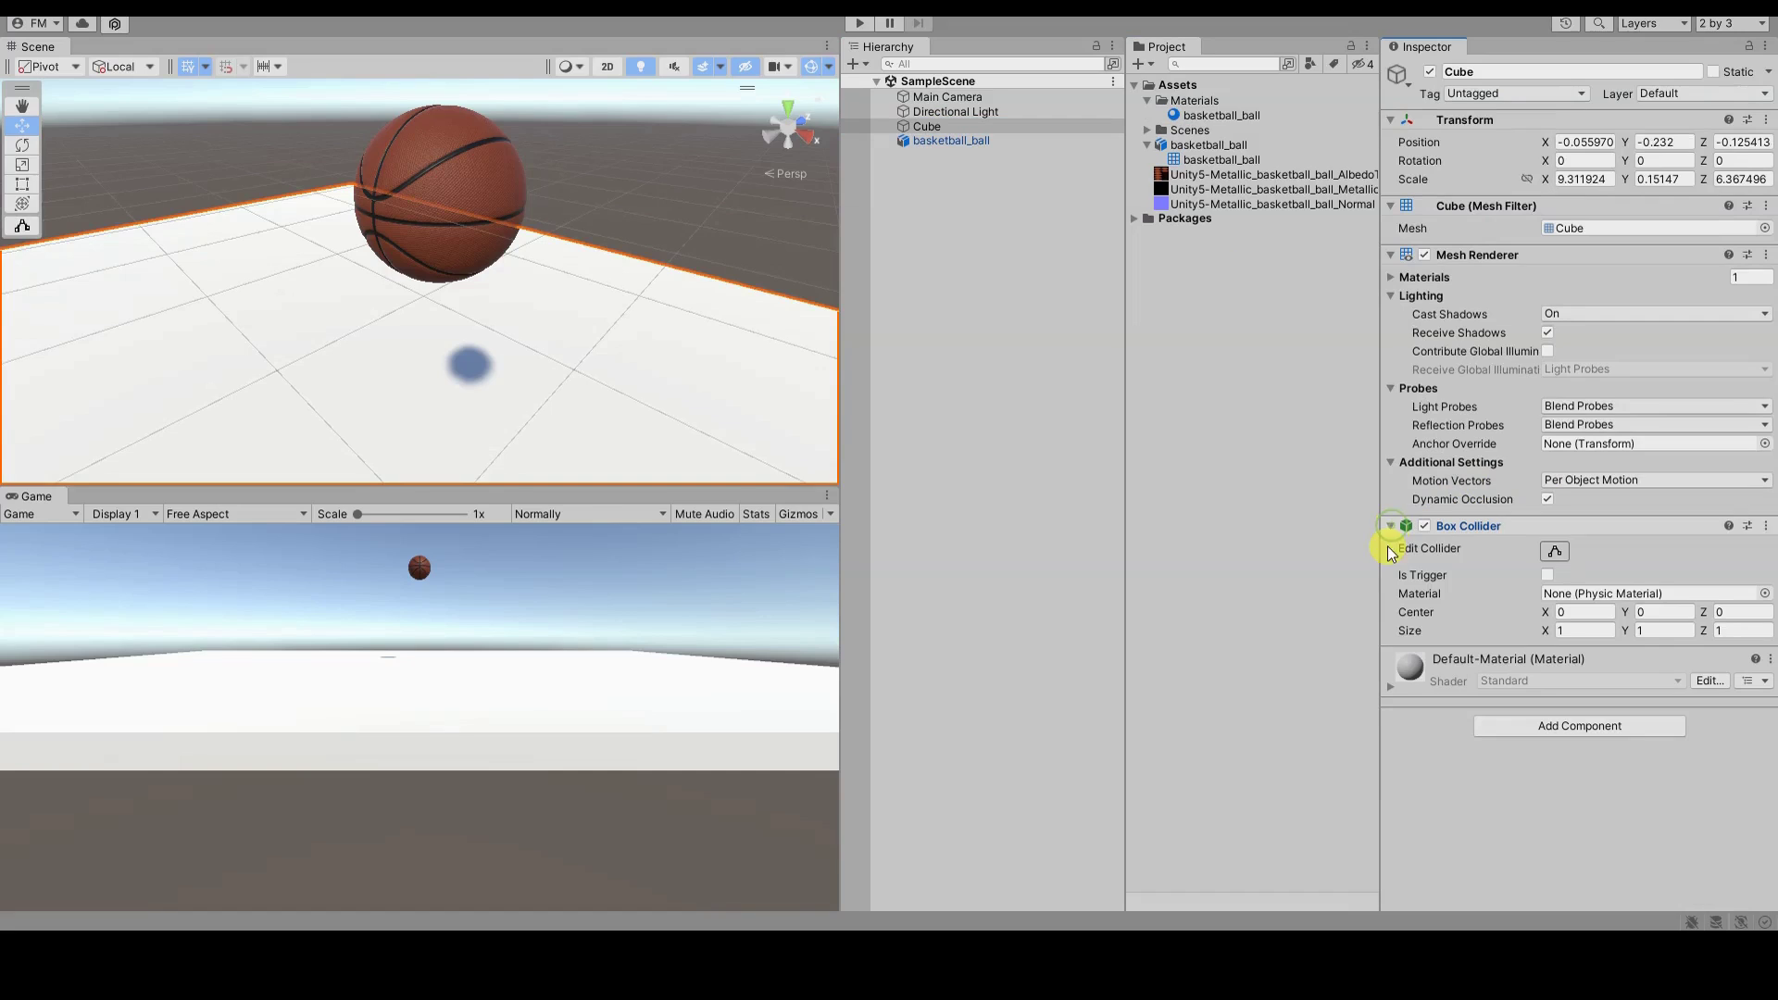
click(986, 140)
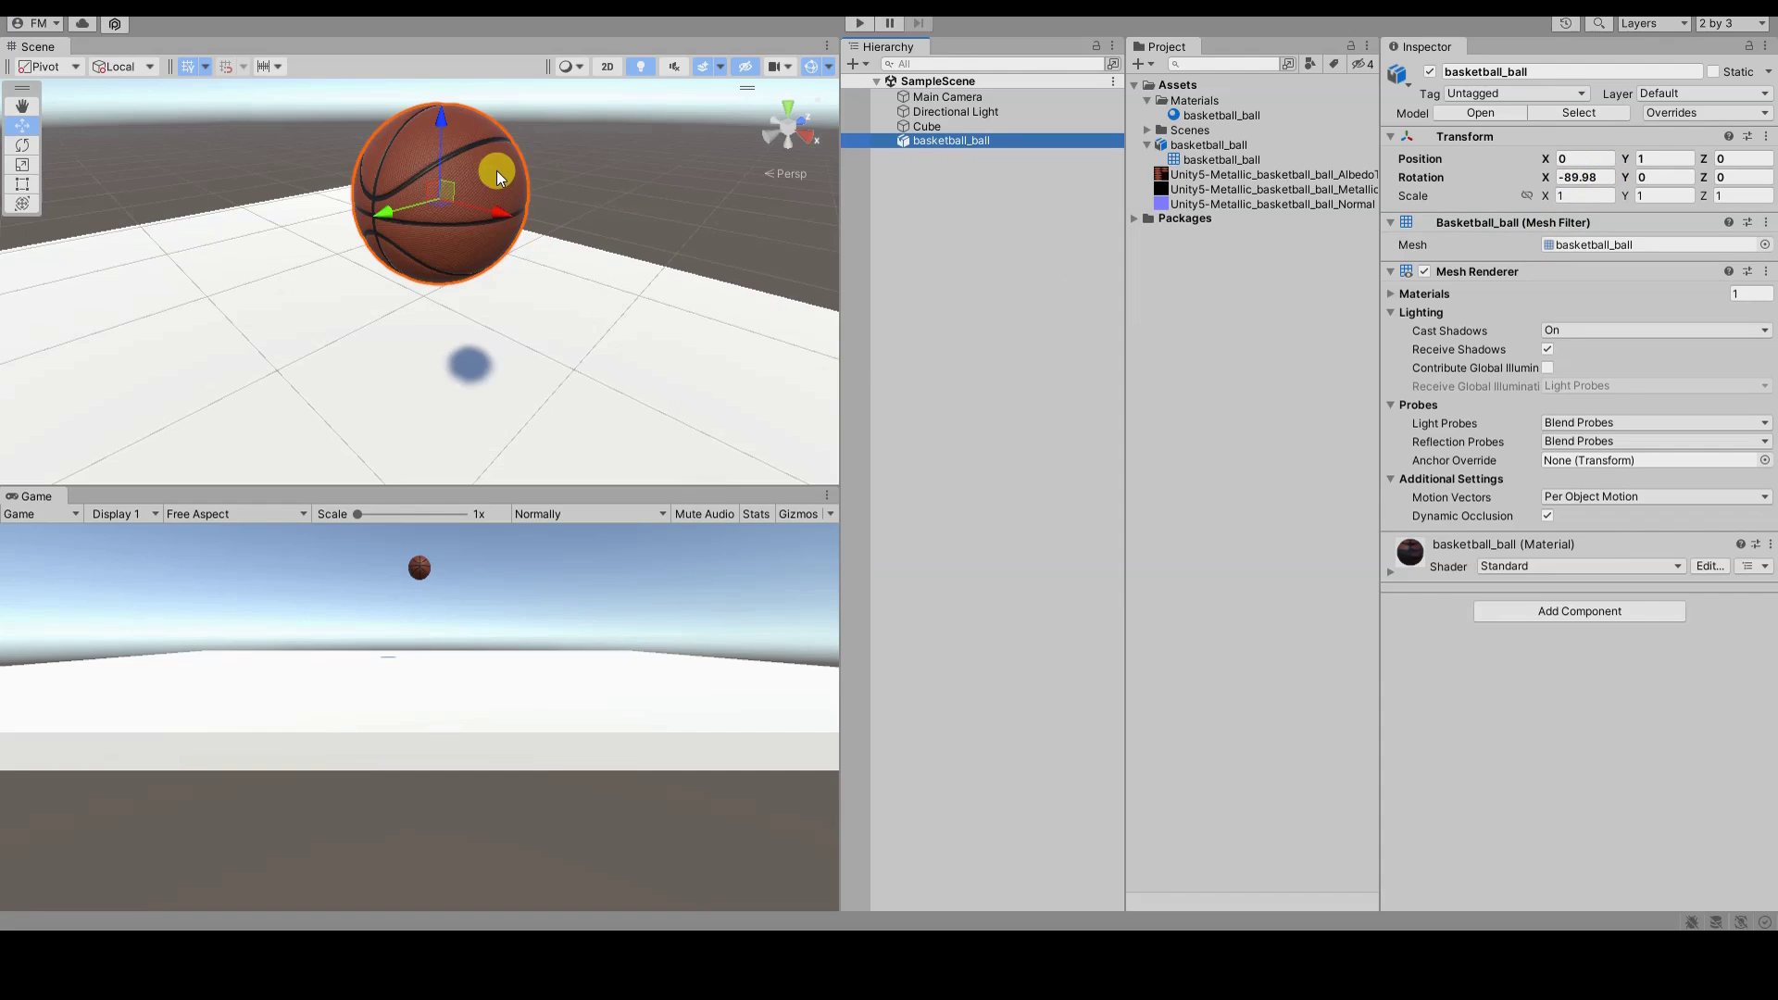
click(855, 27)
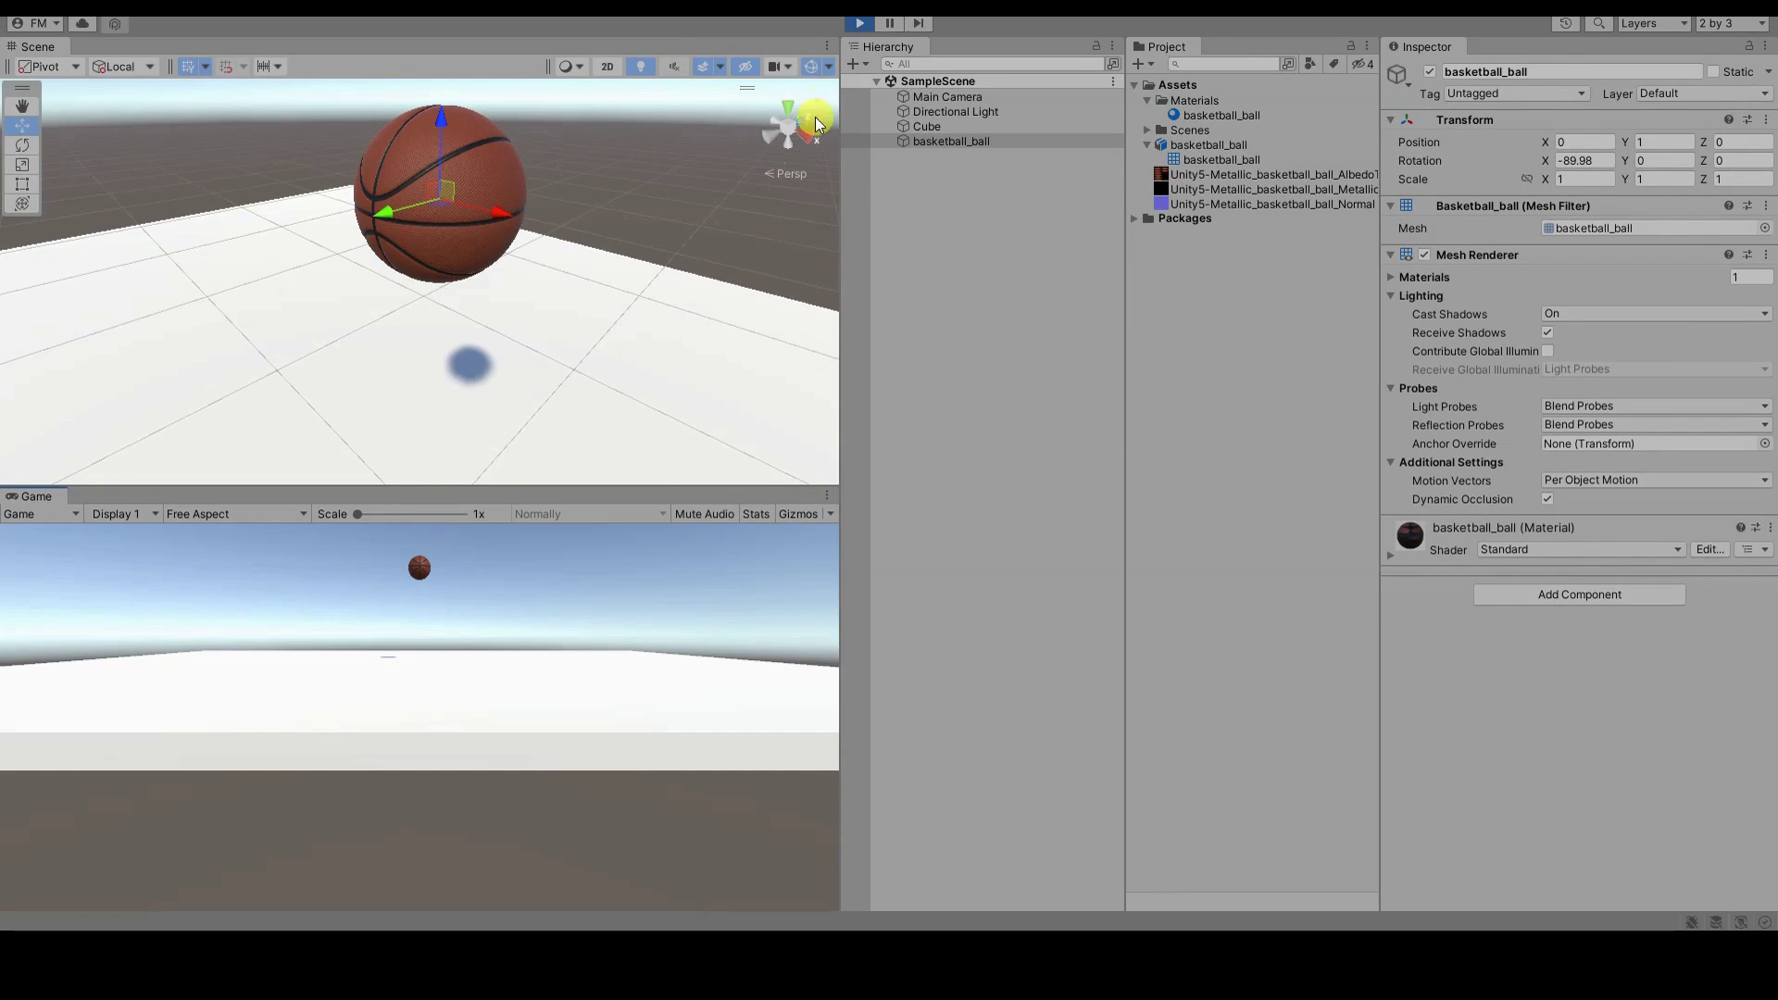
click(858, 26)
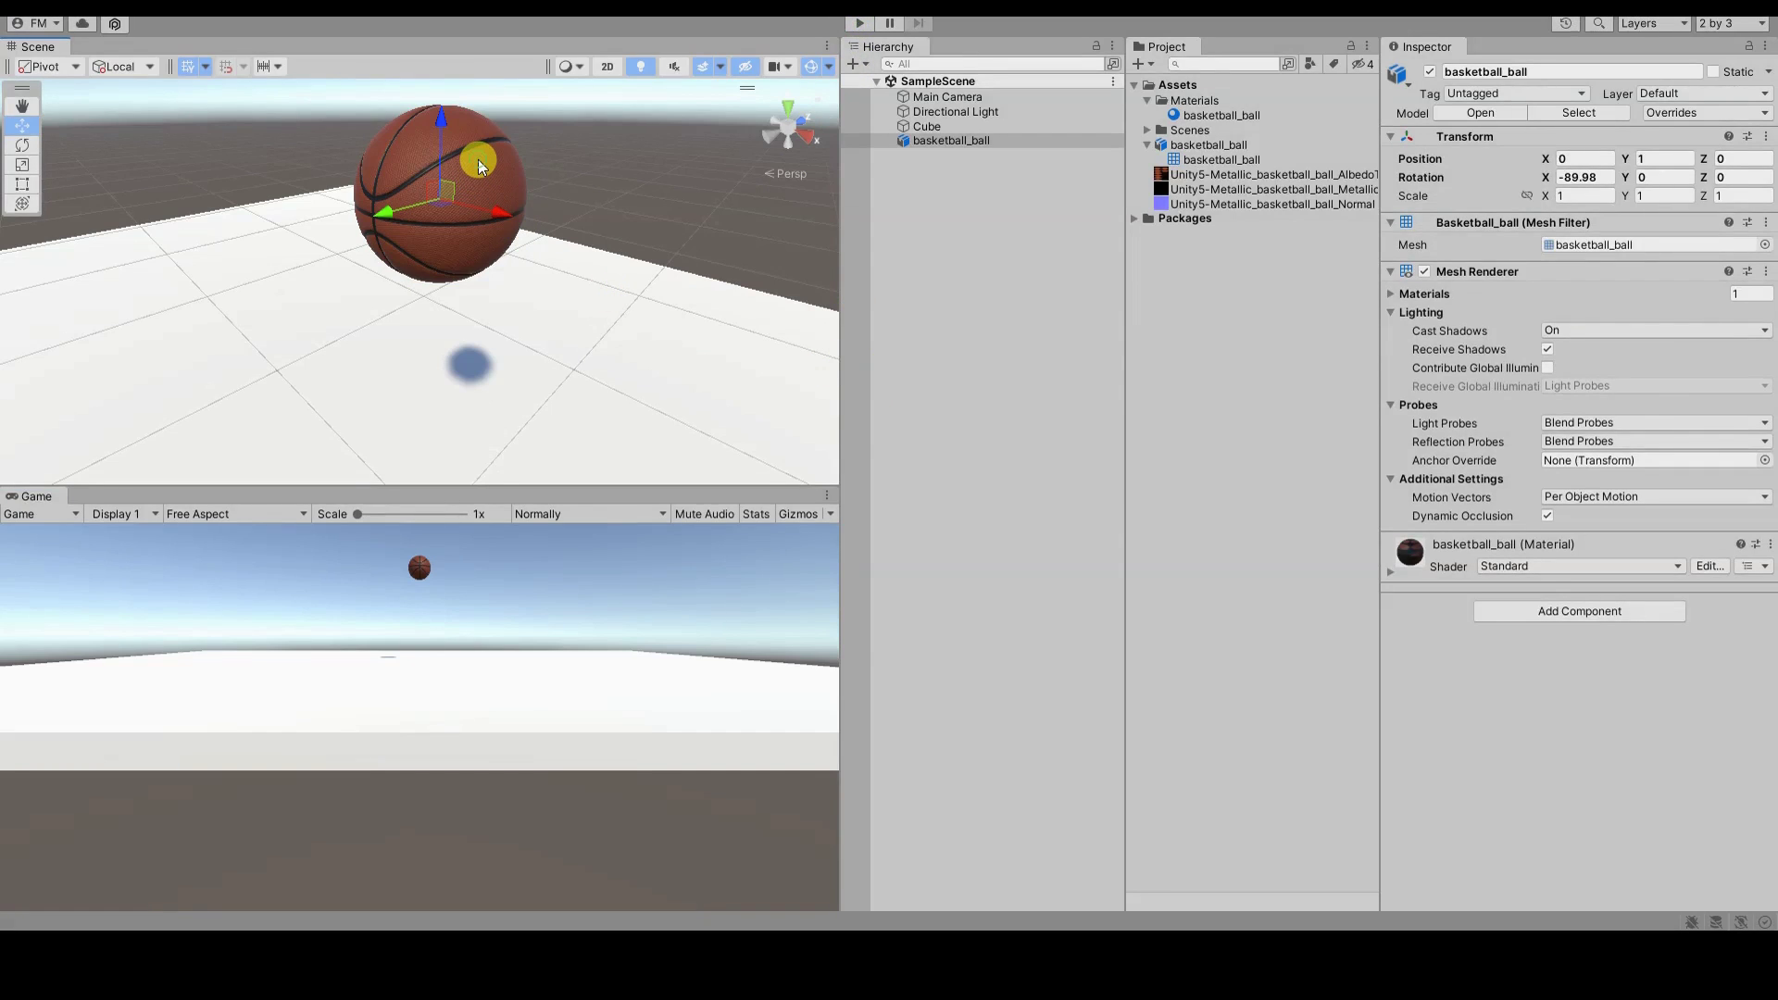
Step: Add a Rigidbody to basketball_ball and check its Mass of 1
click(1557, 612)
text(r)
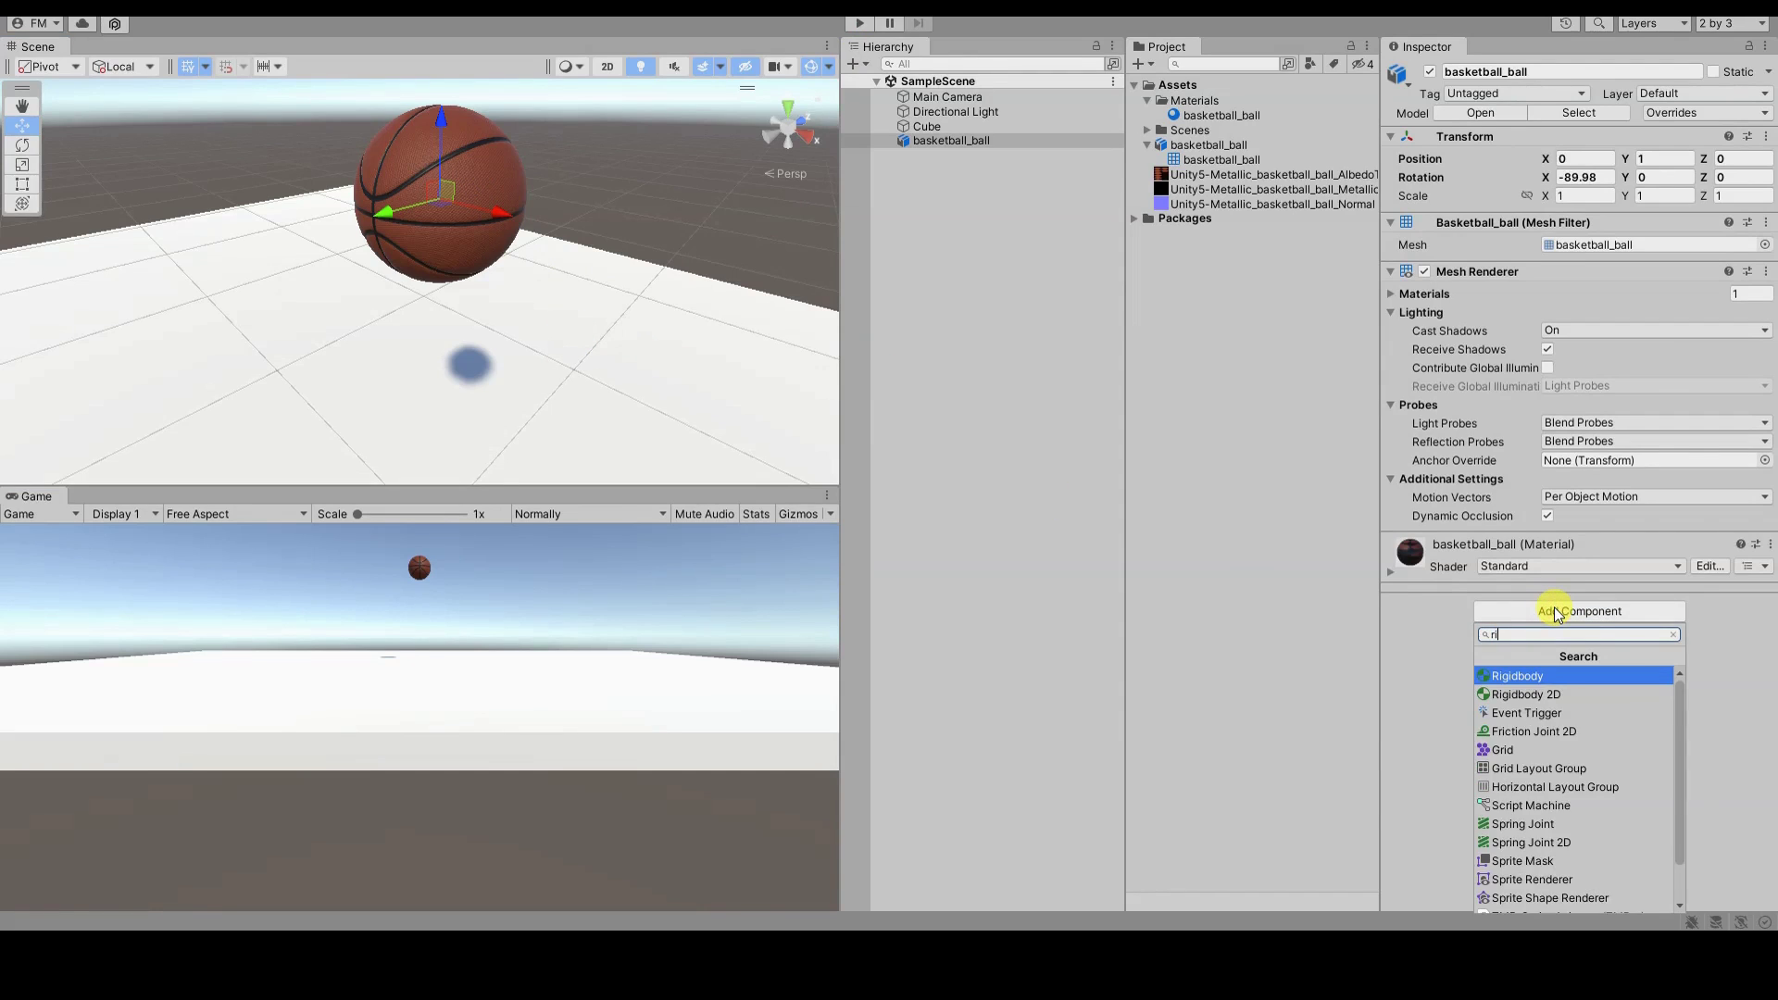
text(igi)
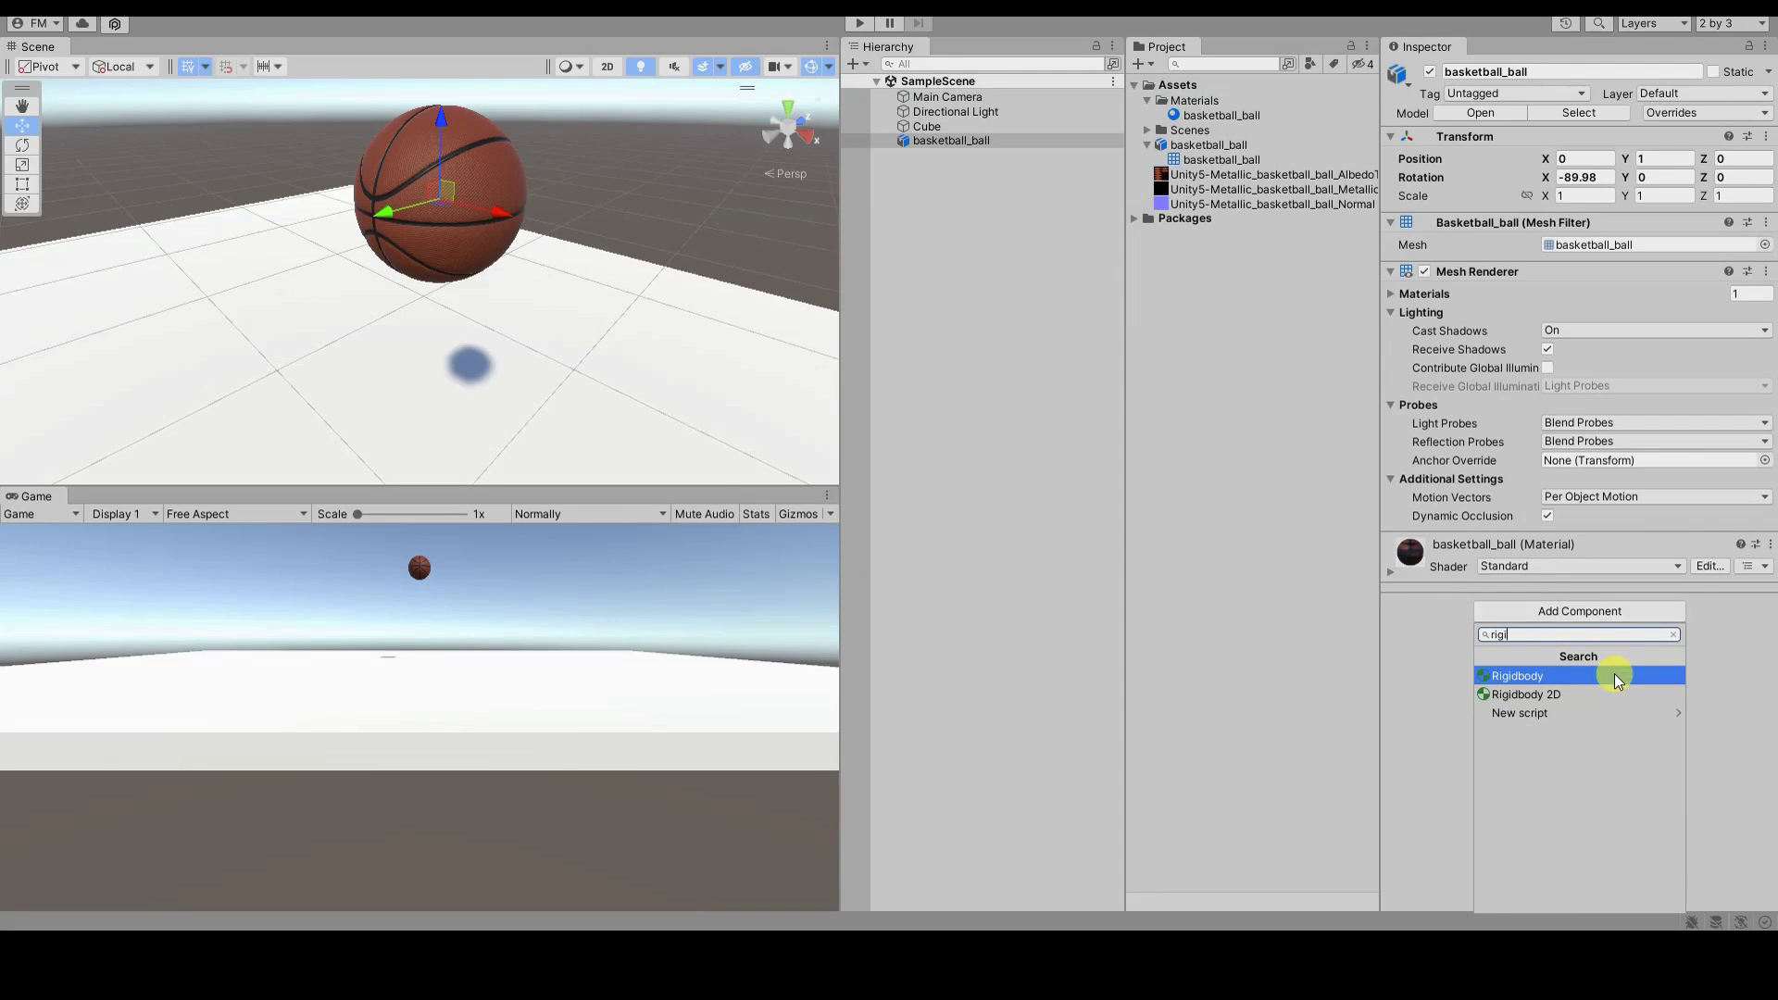
click(1615, 675)
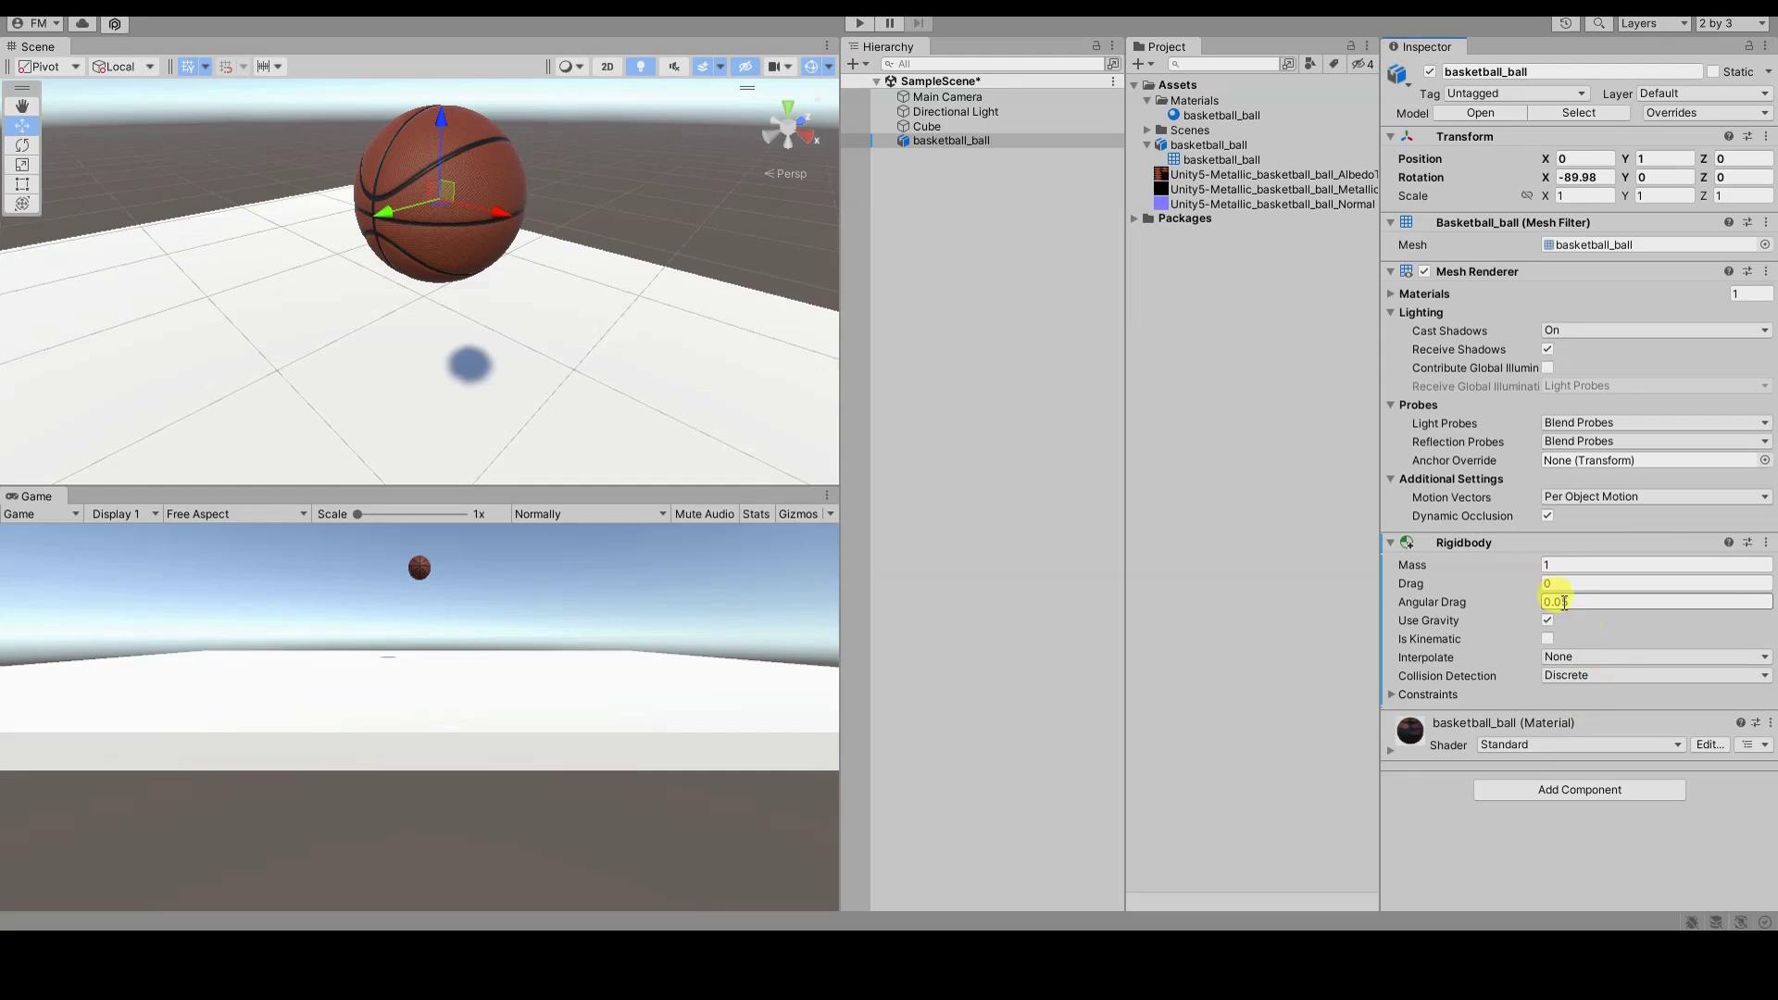
click(1390, 543)
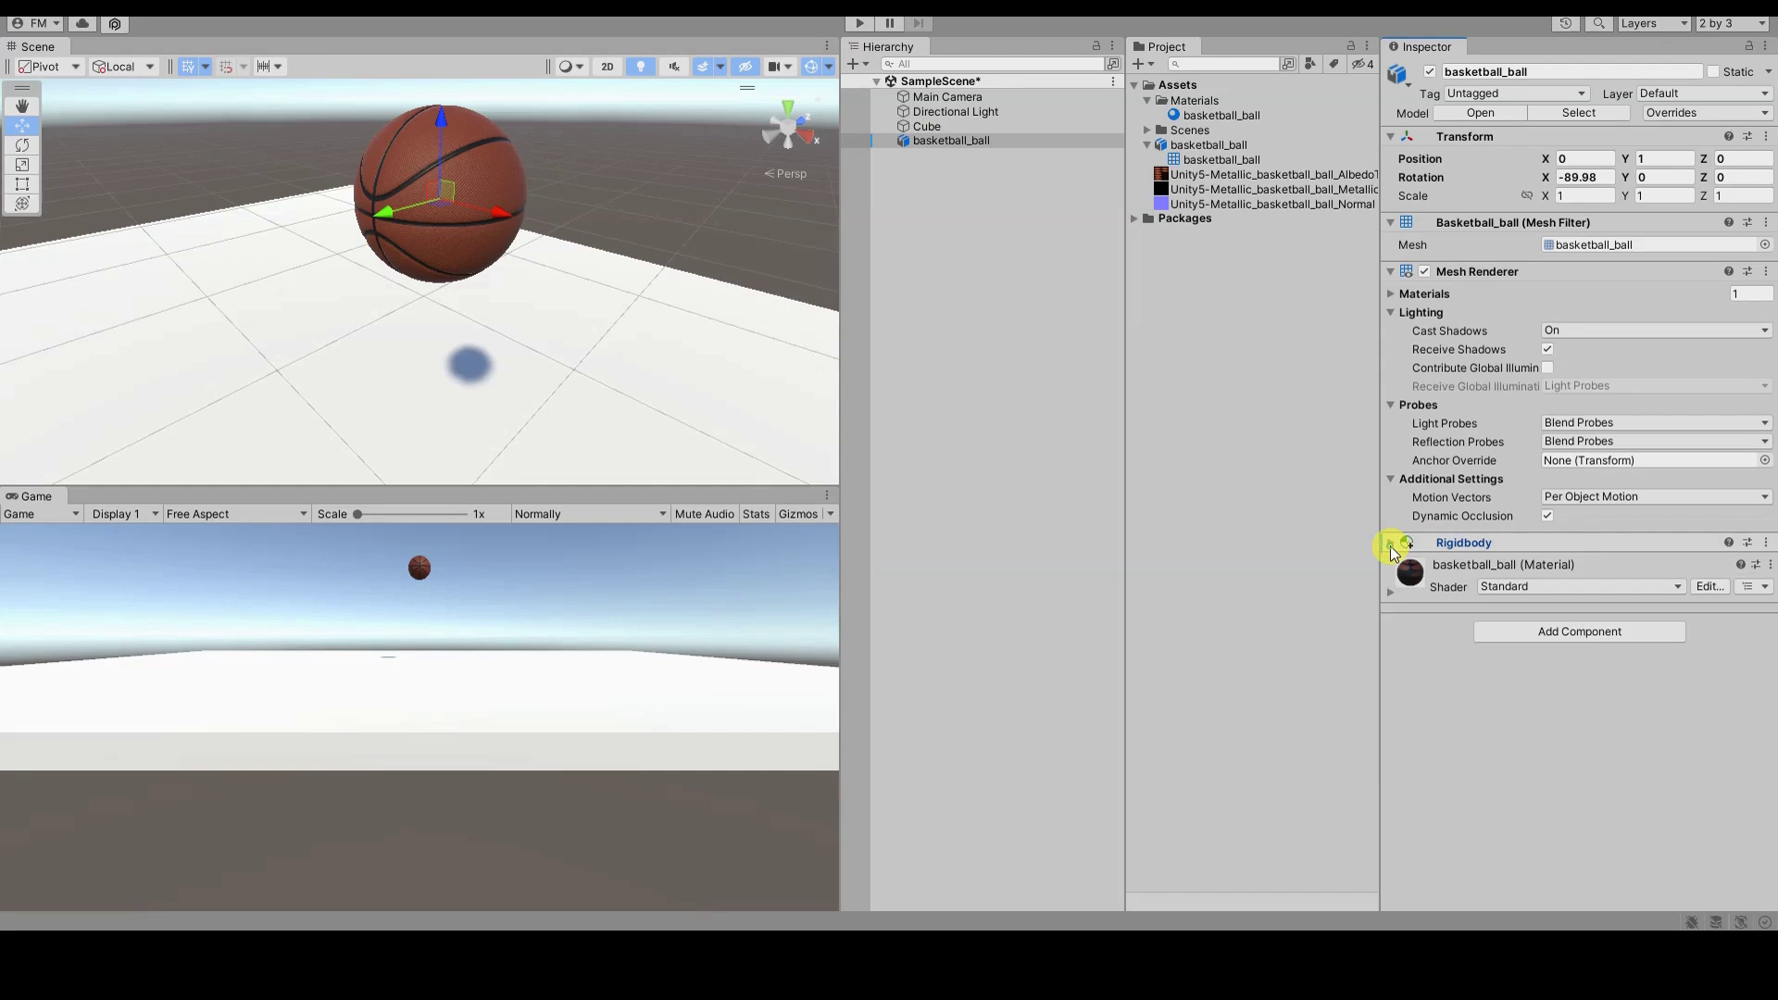
click(1560, 566)
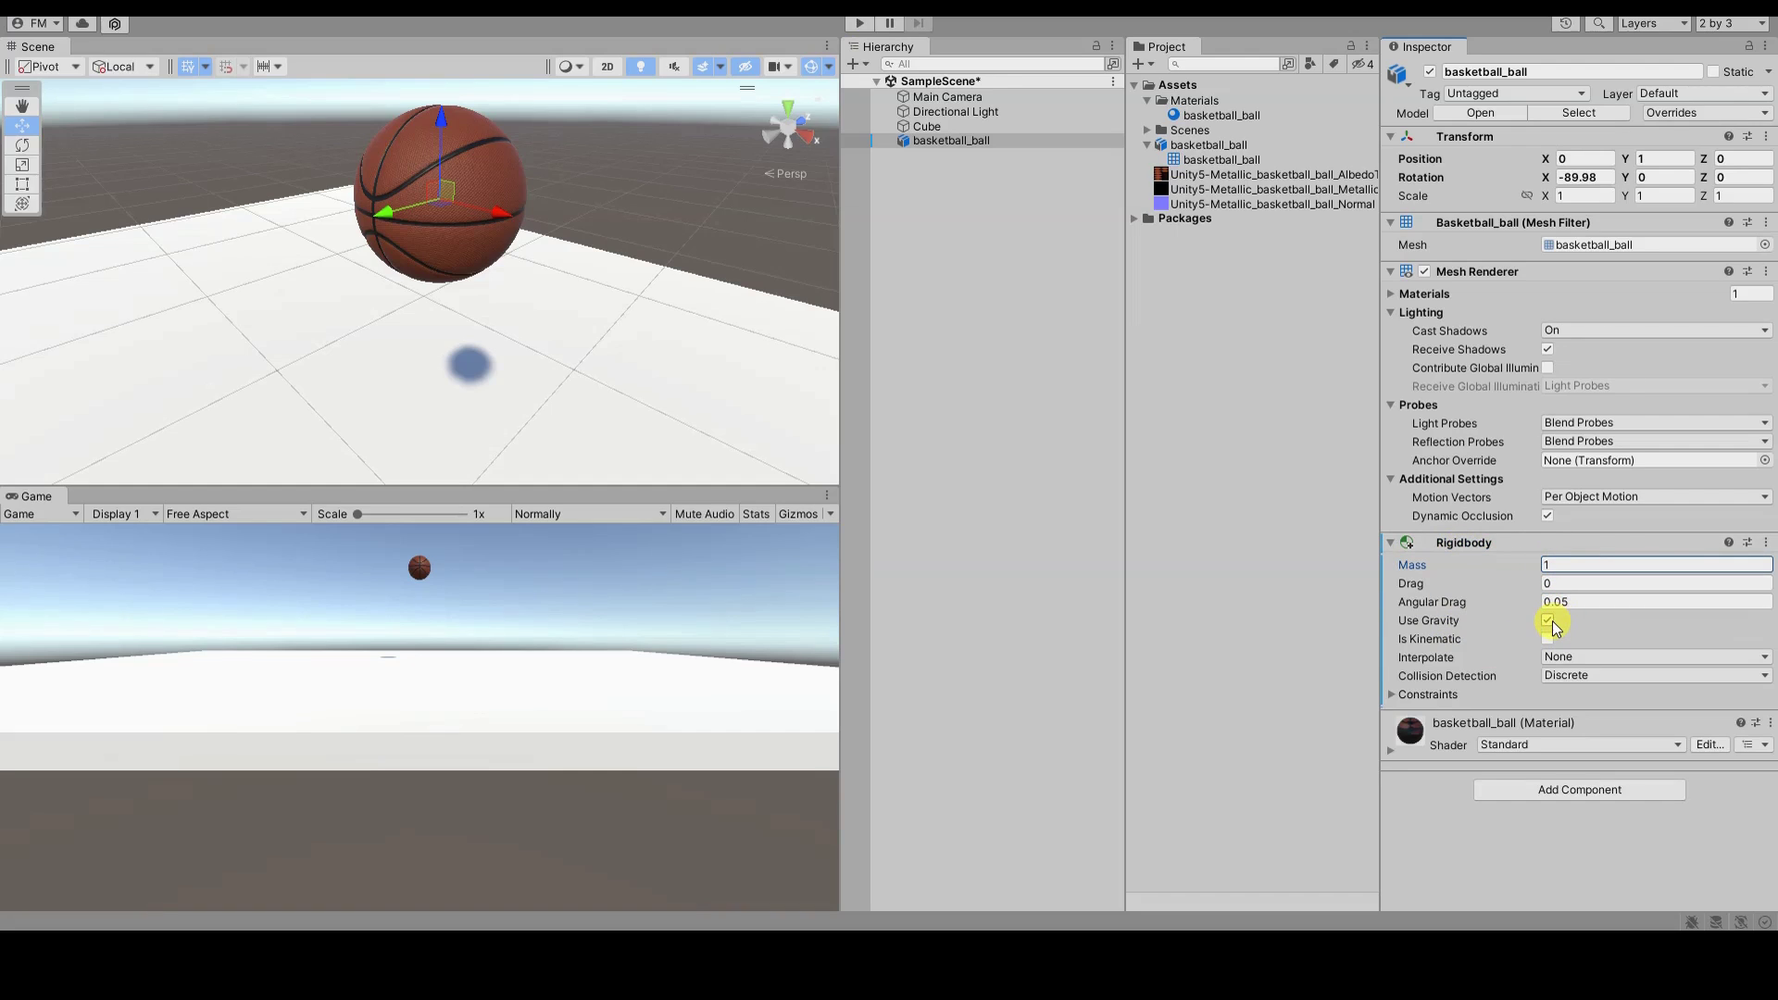
Step: Test-run the scene, watching the ball fall through the floor, then select the Cube
click(859, 24)
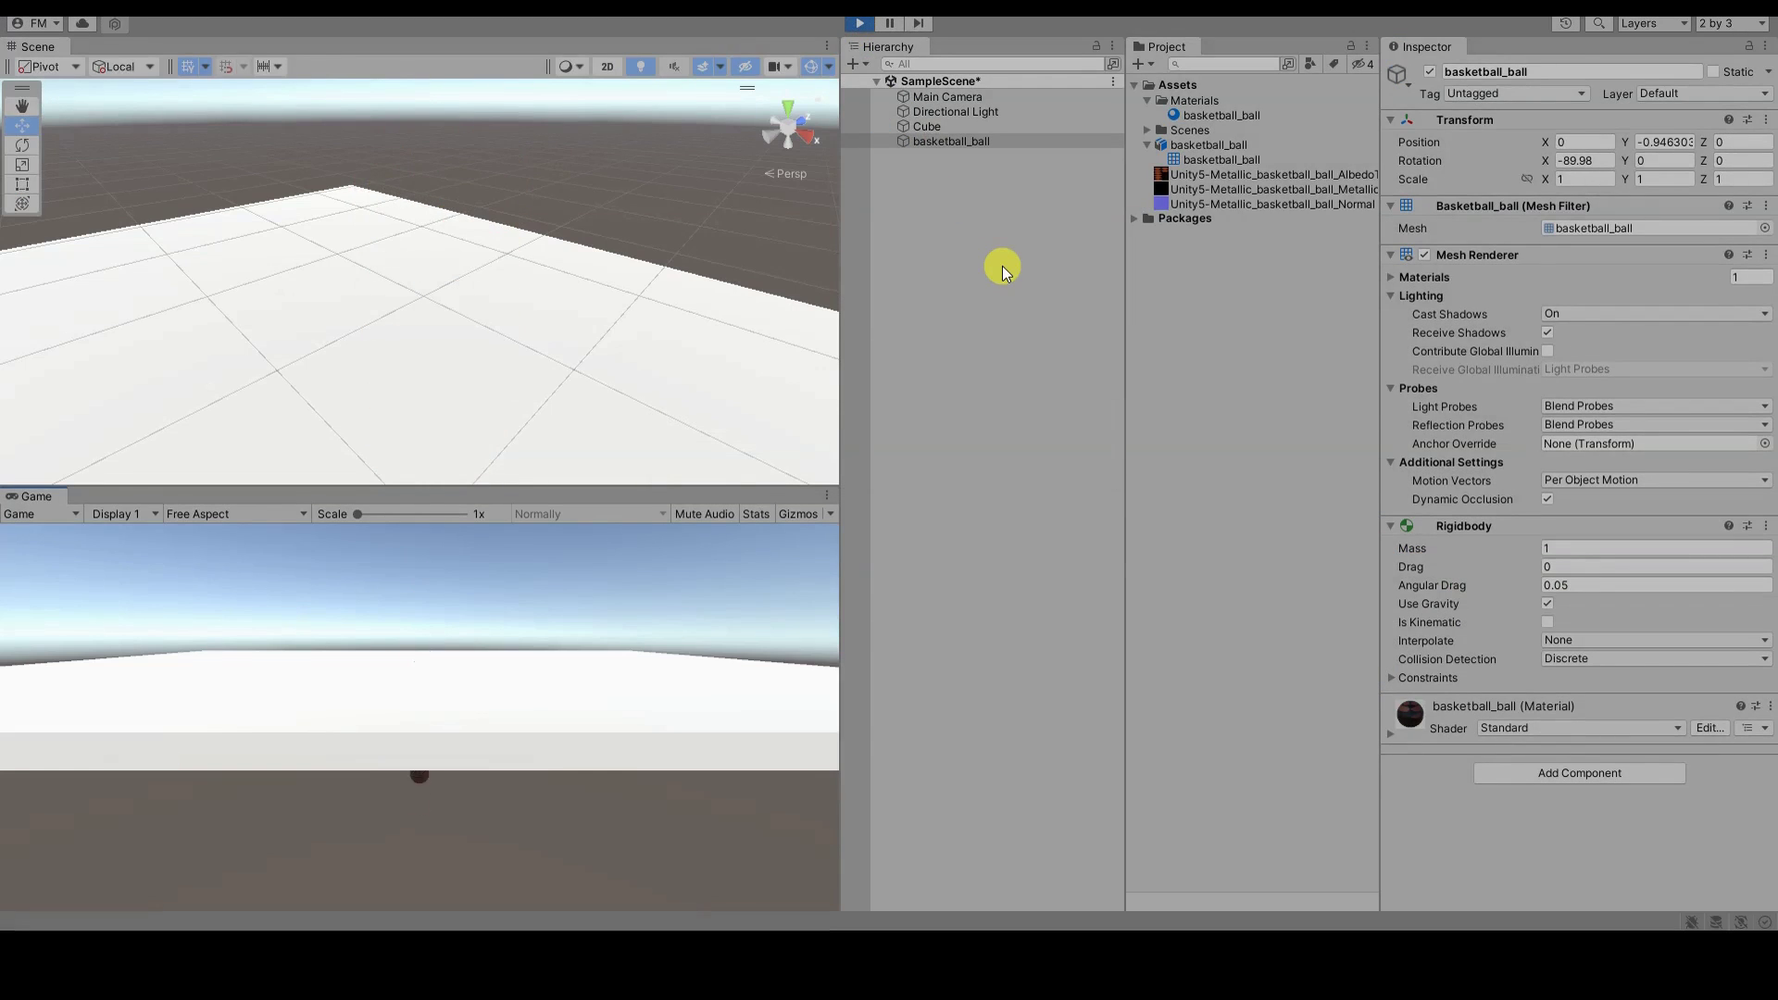
click(871, 32)
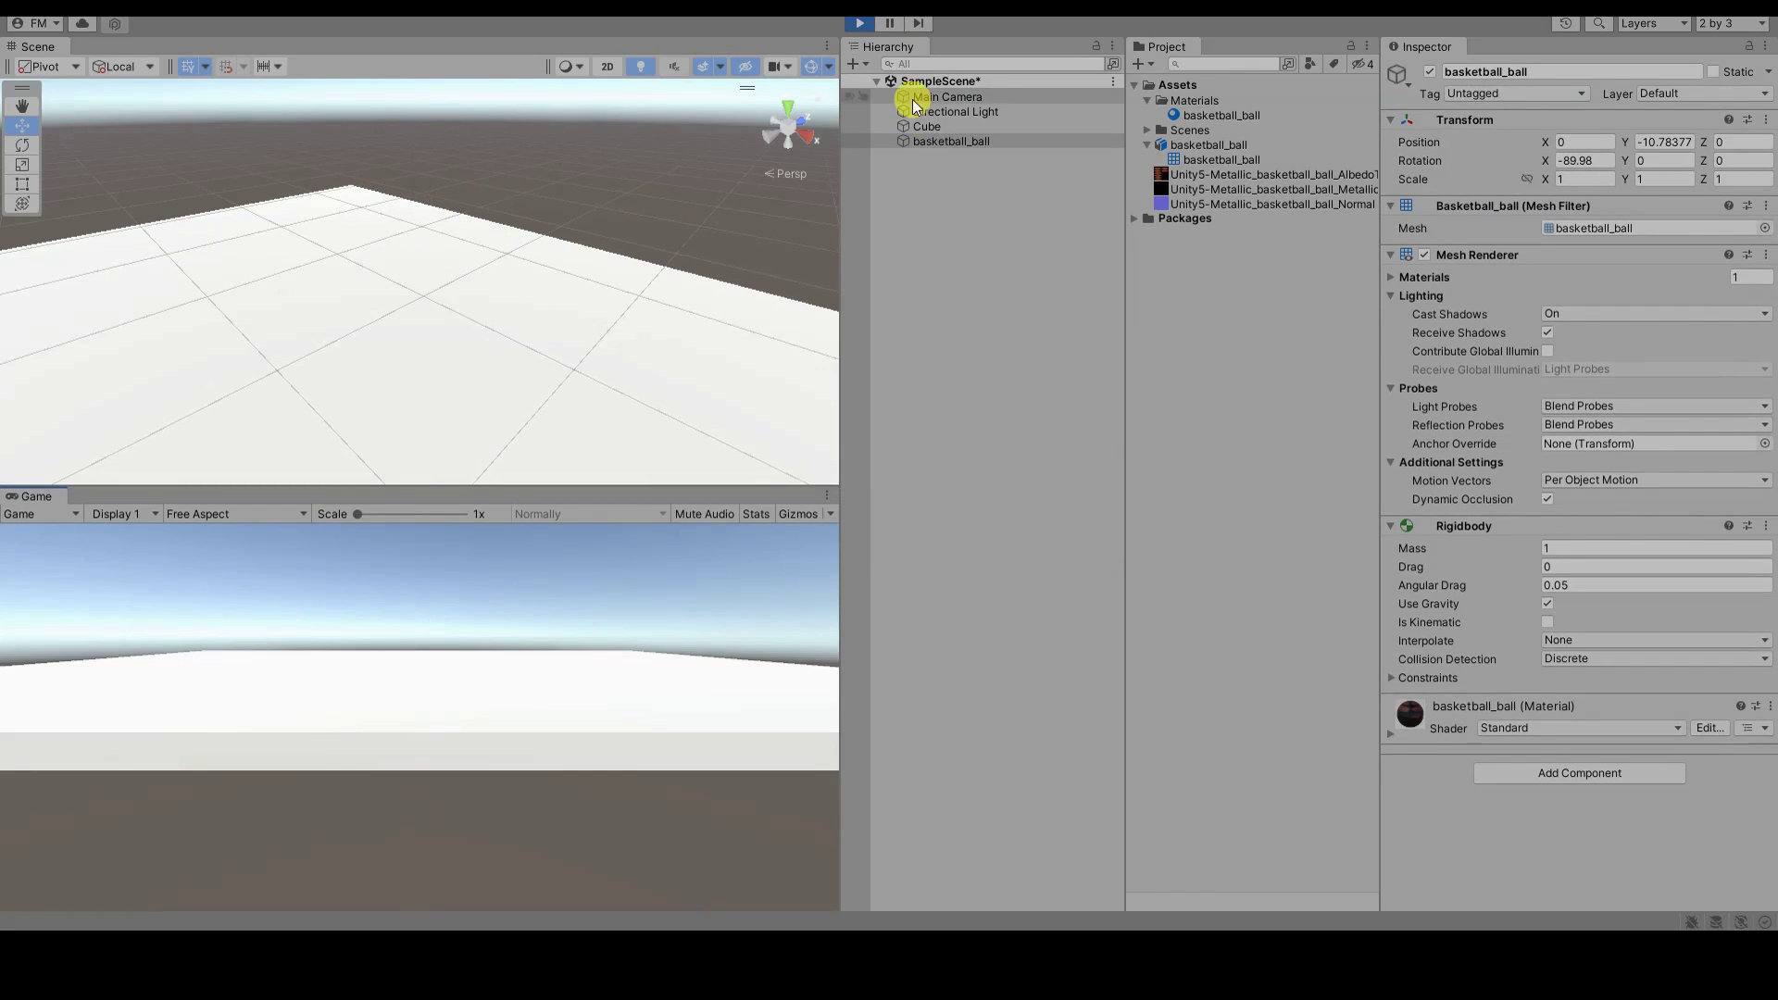
click(863, 23)
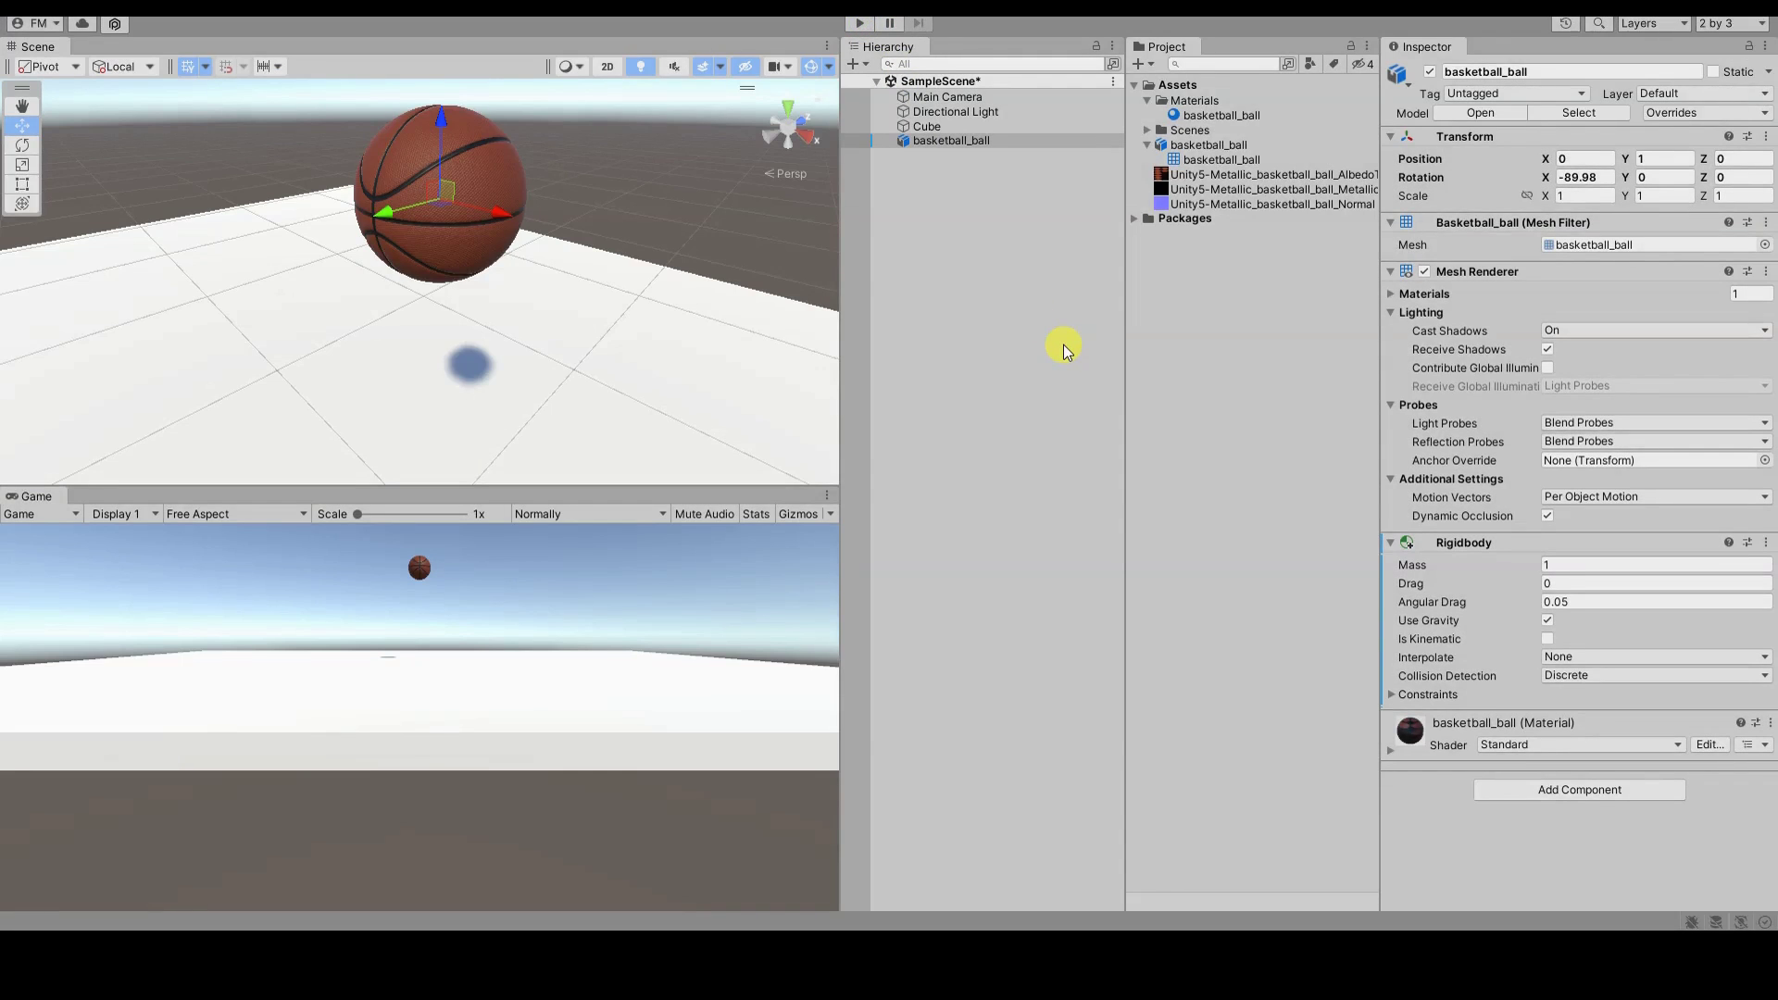
click(954, 128)
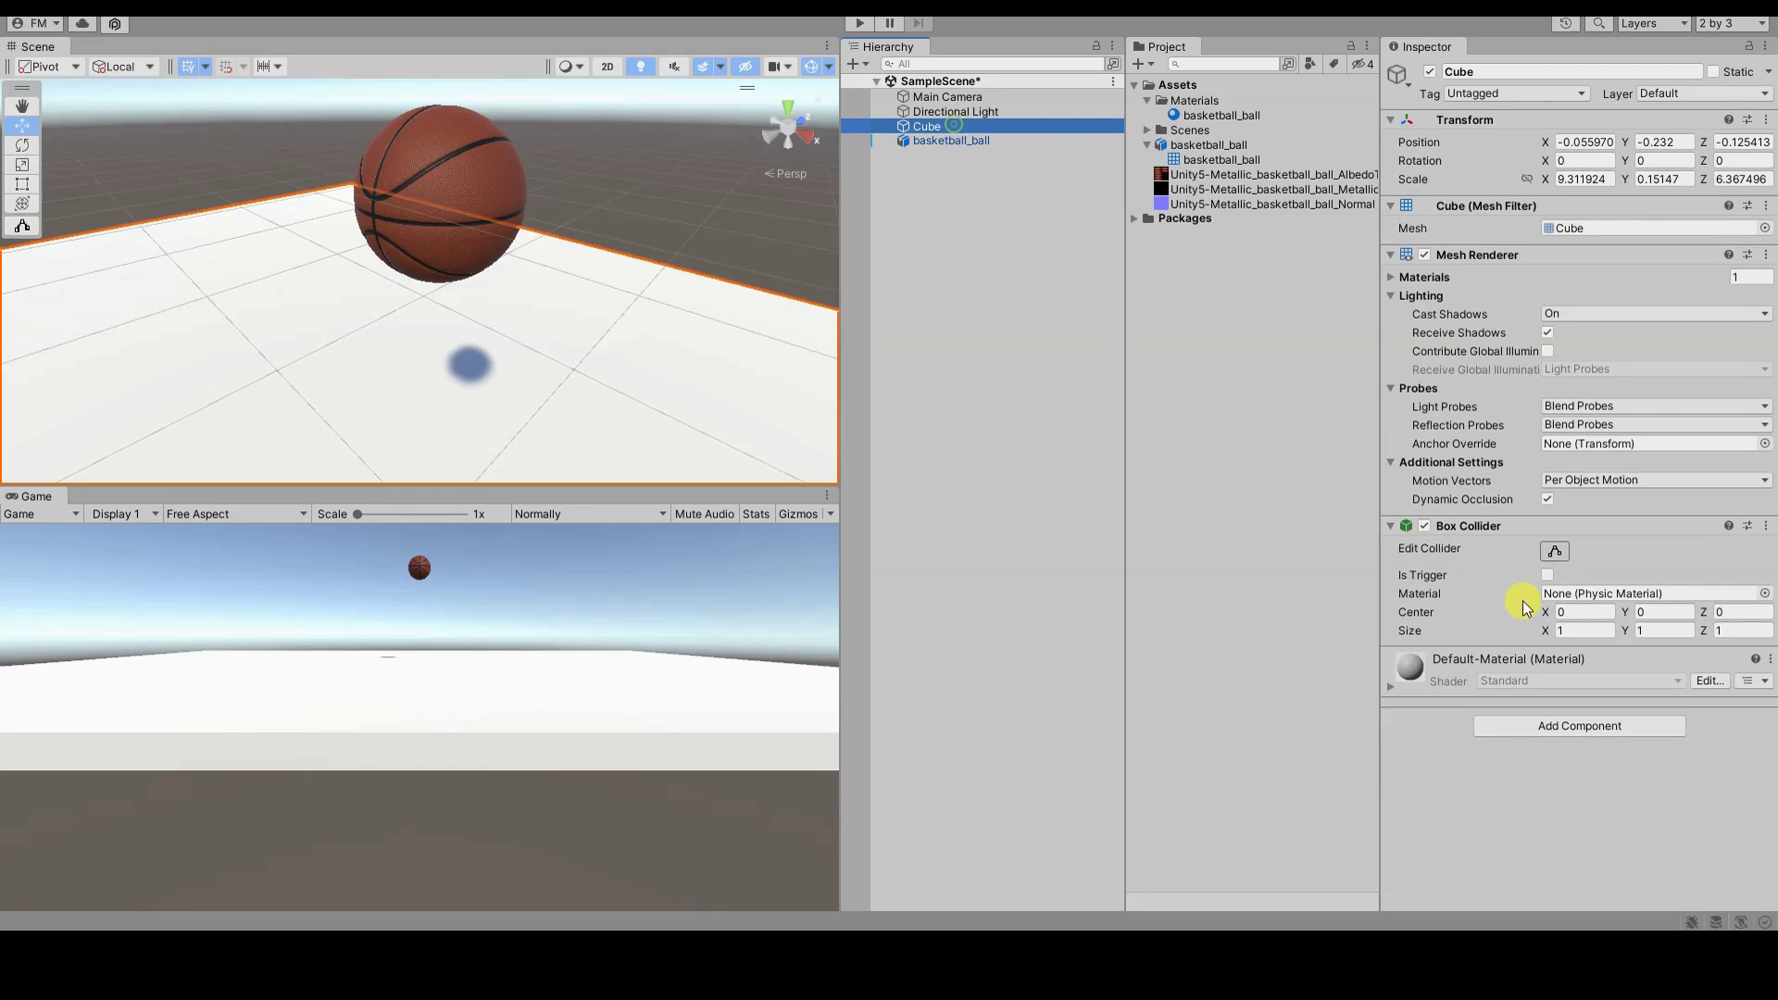
Step: Add a Rigidbody to the floor Cube with Use Gravity turned off
click(1580, 731)
text(rigid)
key(Return)
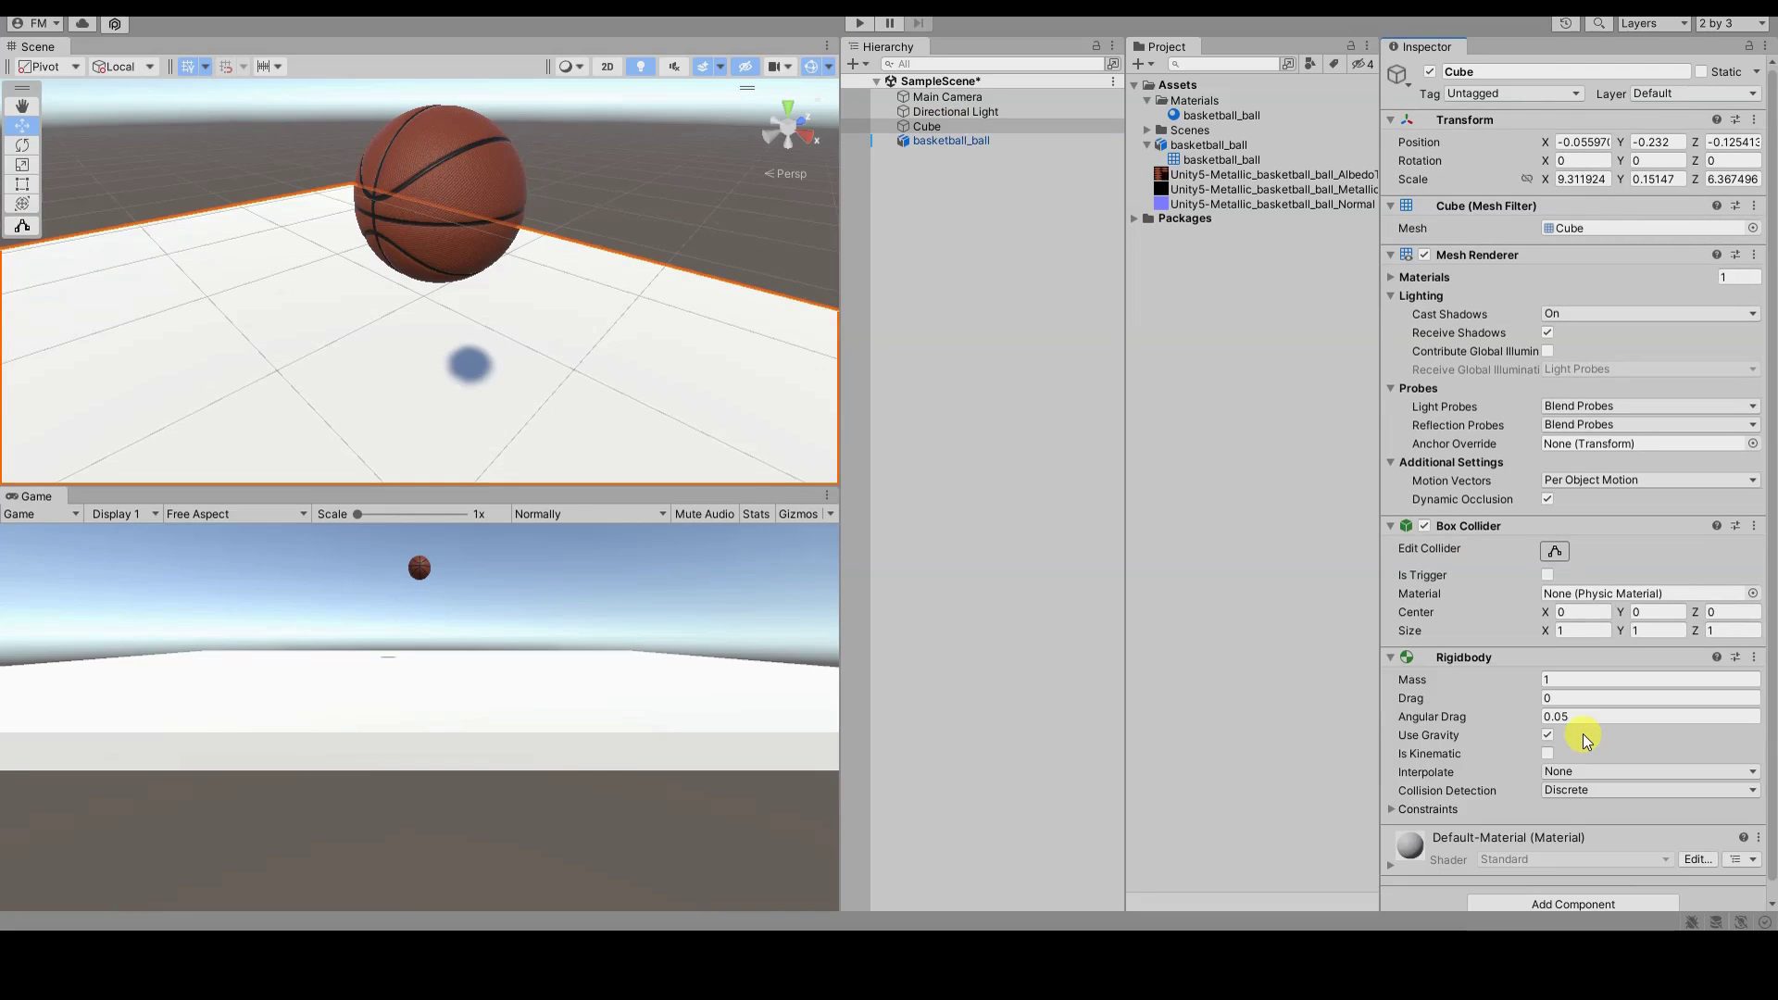
click(1547, 735)
Step: Test-run the scene twice to see whether the ball lands on the Cube
click(860, 23)
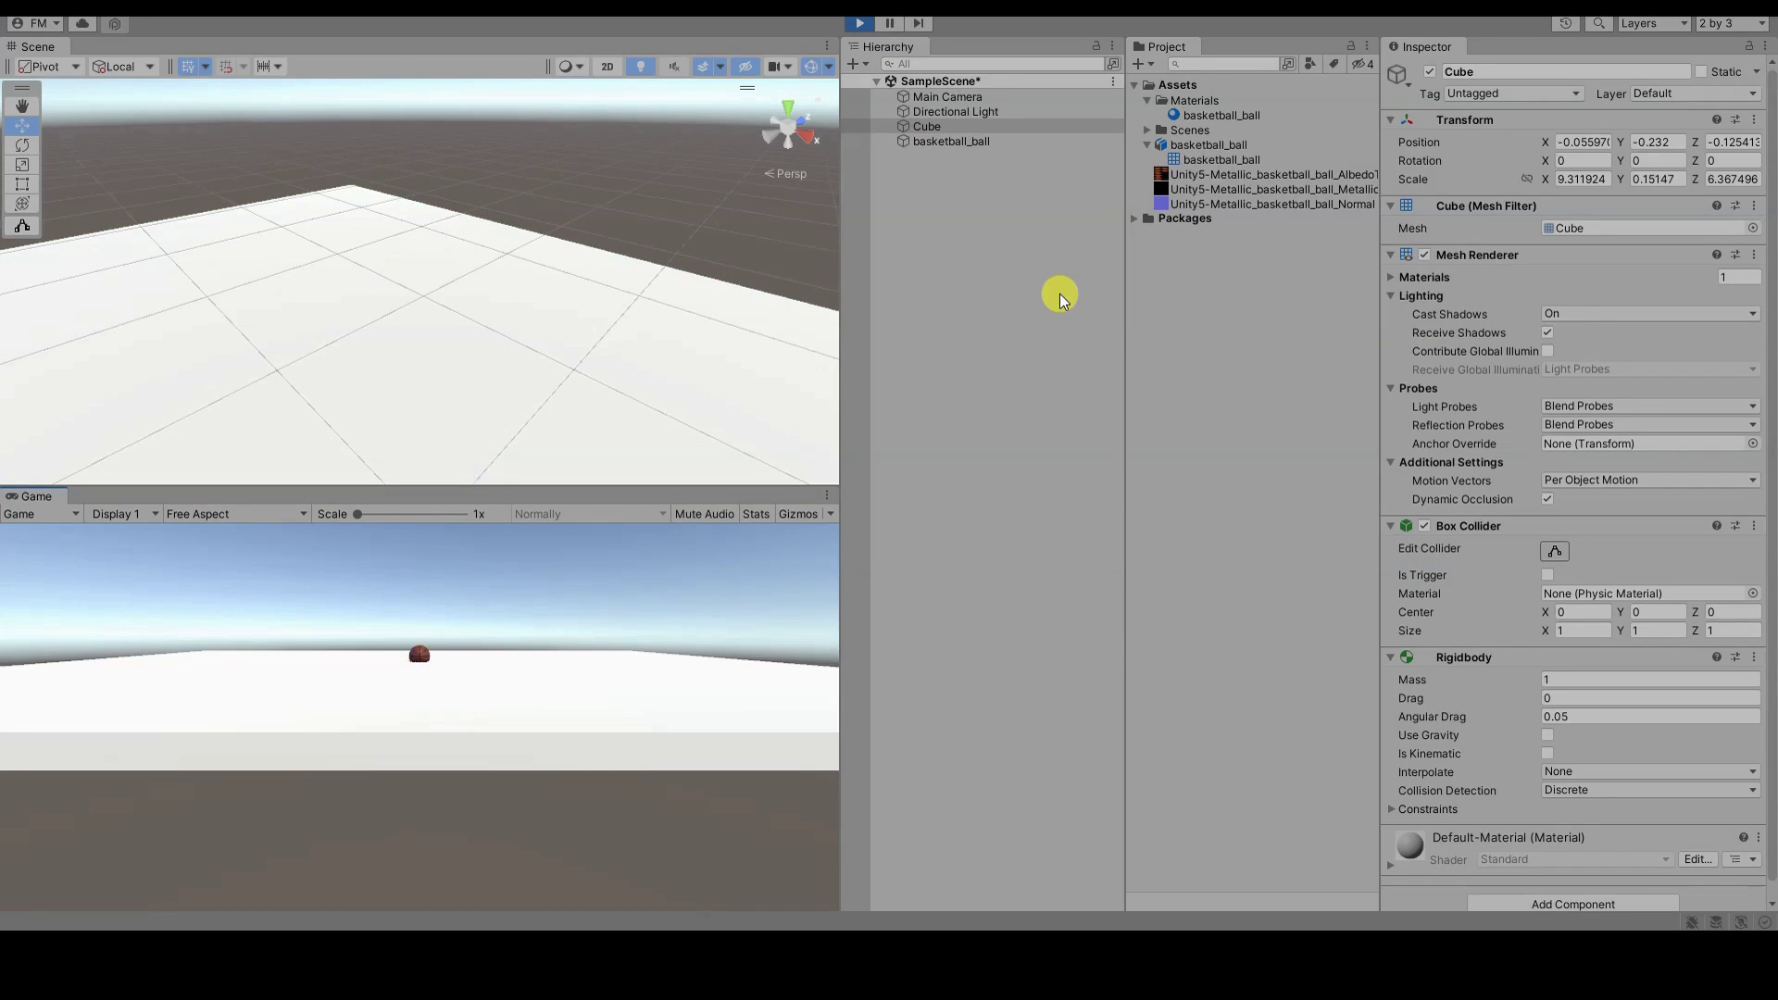
click(858, 26)
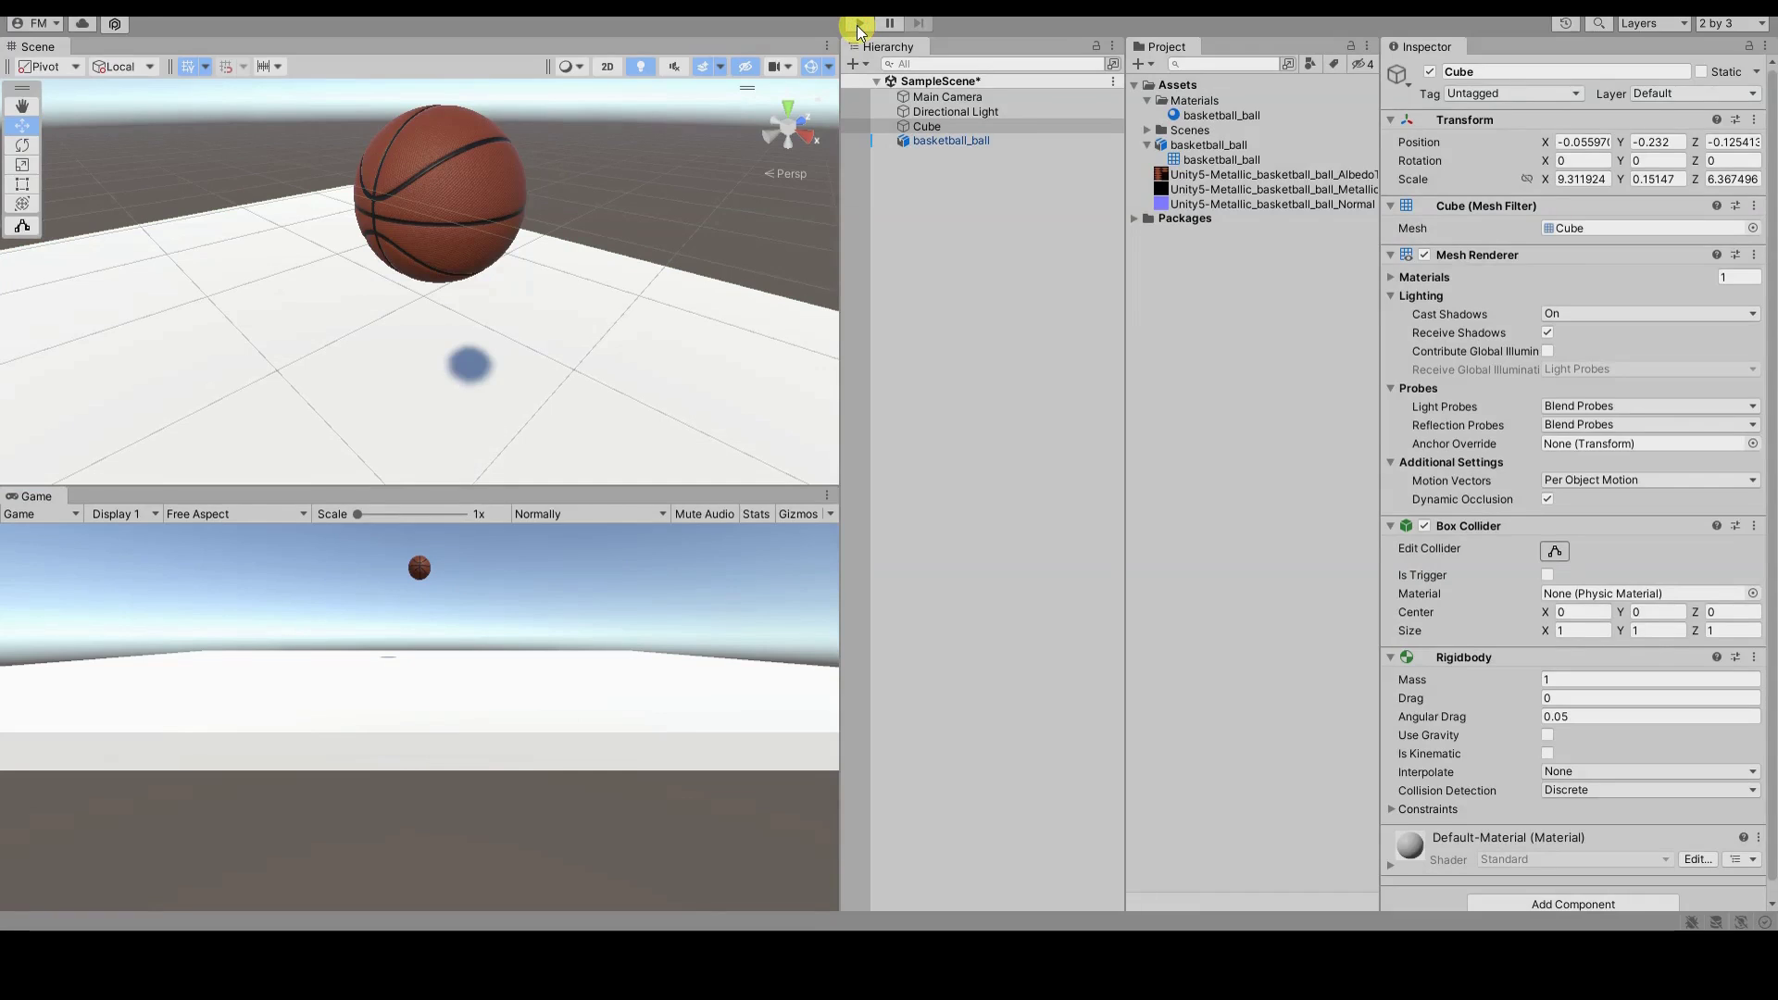
click(854, 25)
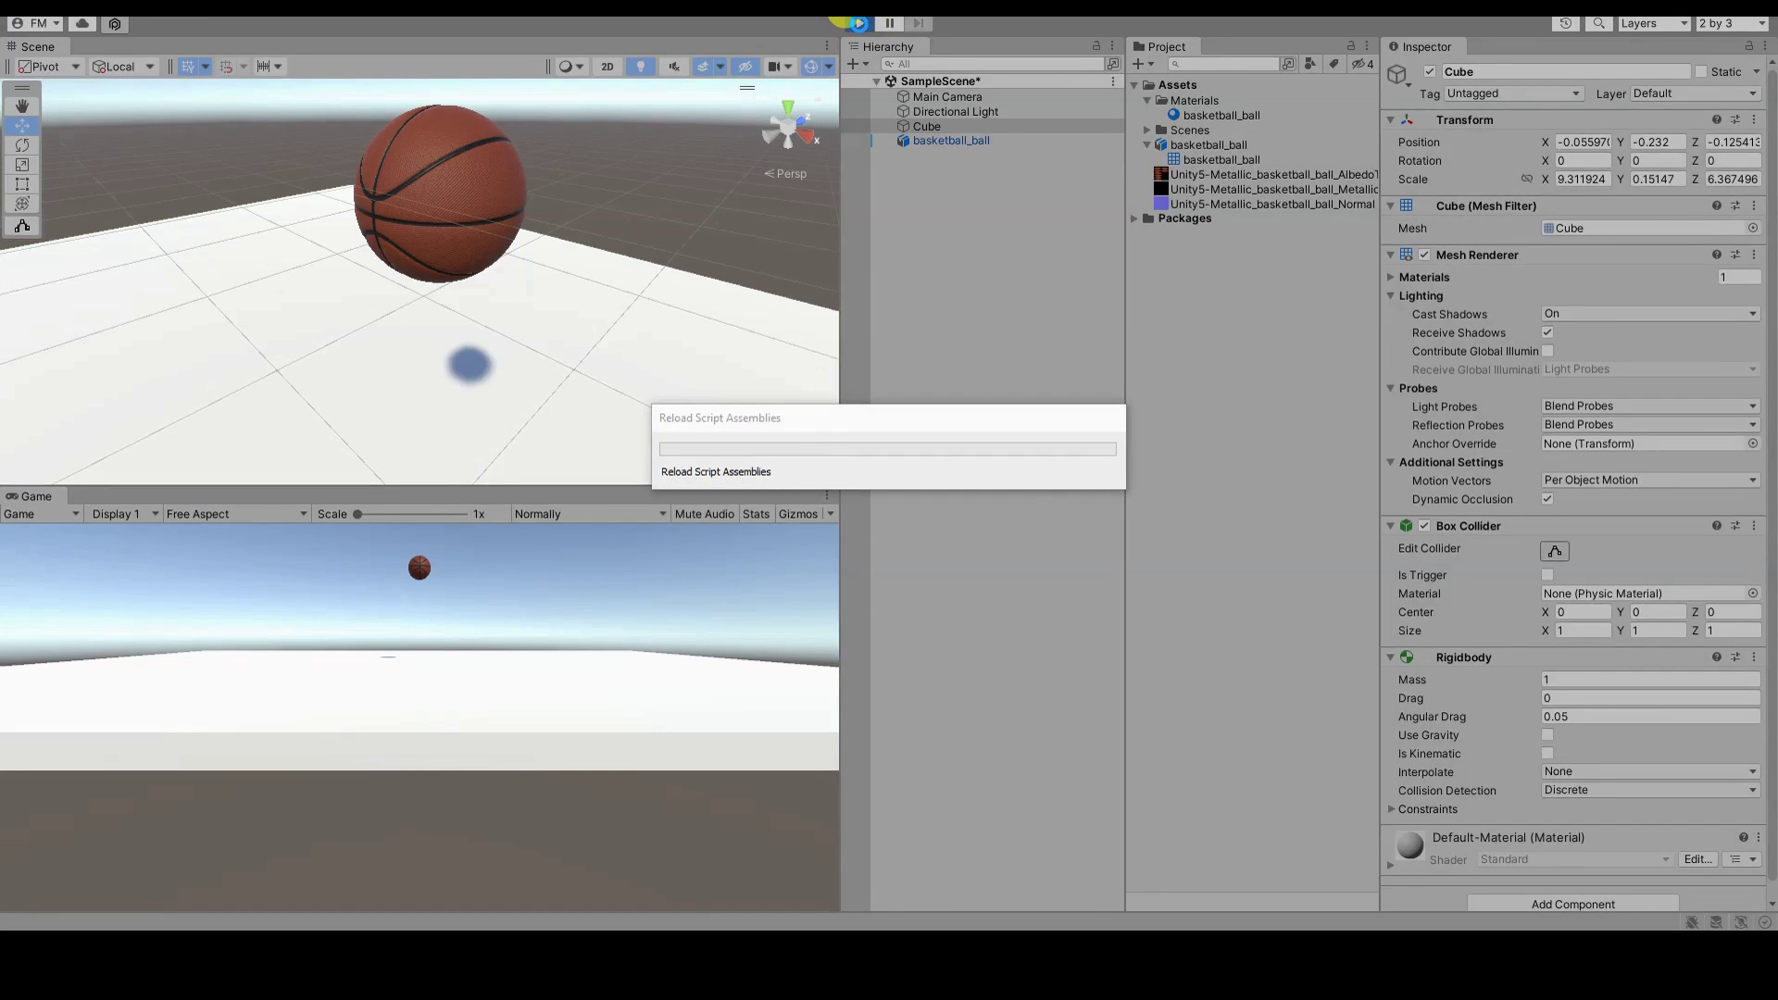
click(861, 24)
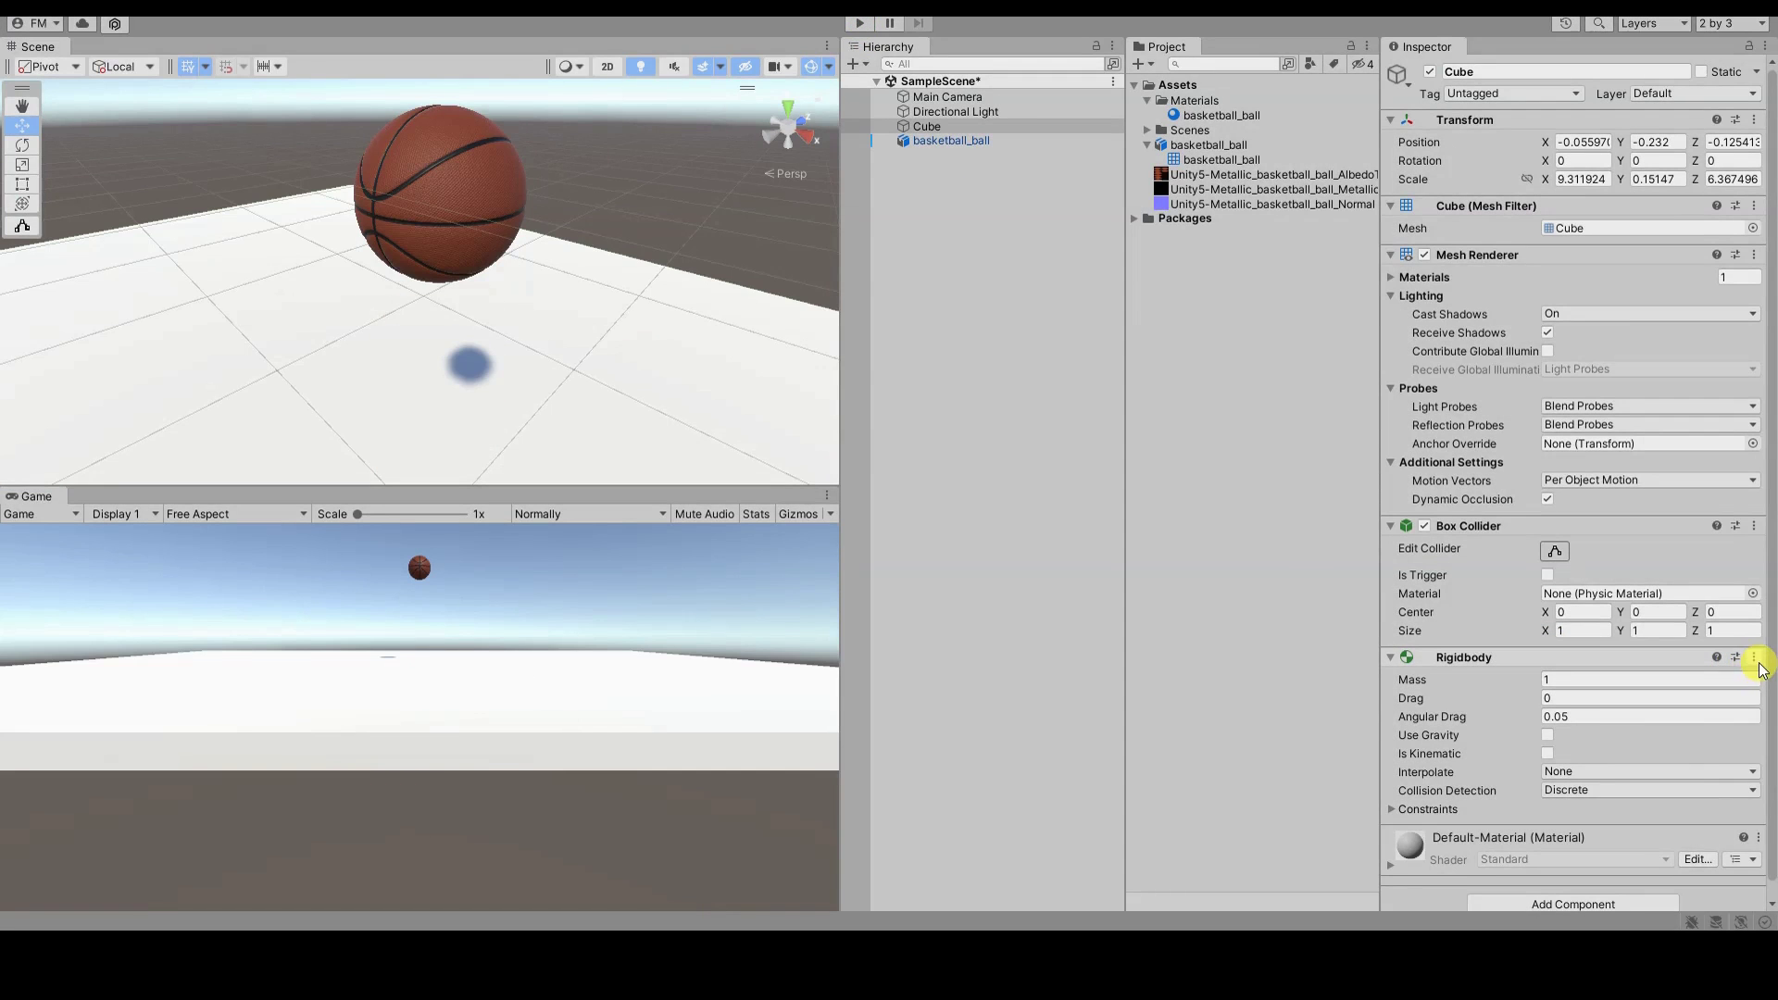
click(1753, 658)
Step: Remove the Cube's Rigidbody component and reselect basketball_ball
click(1716, 704)
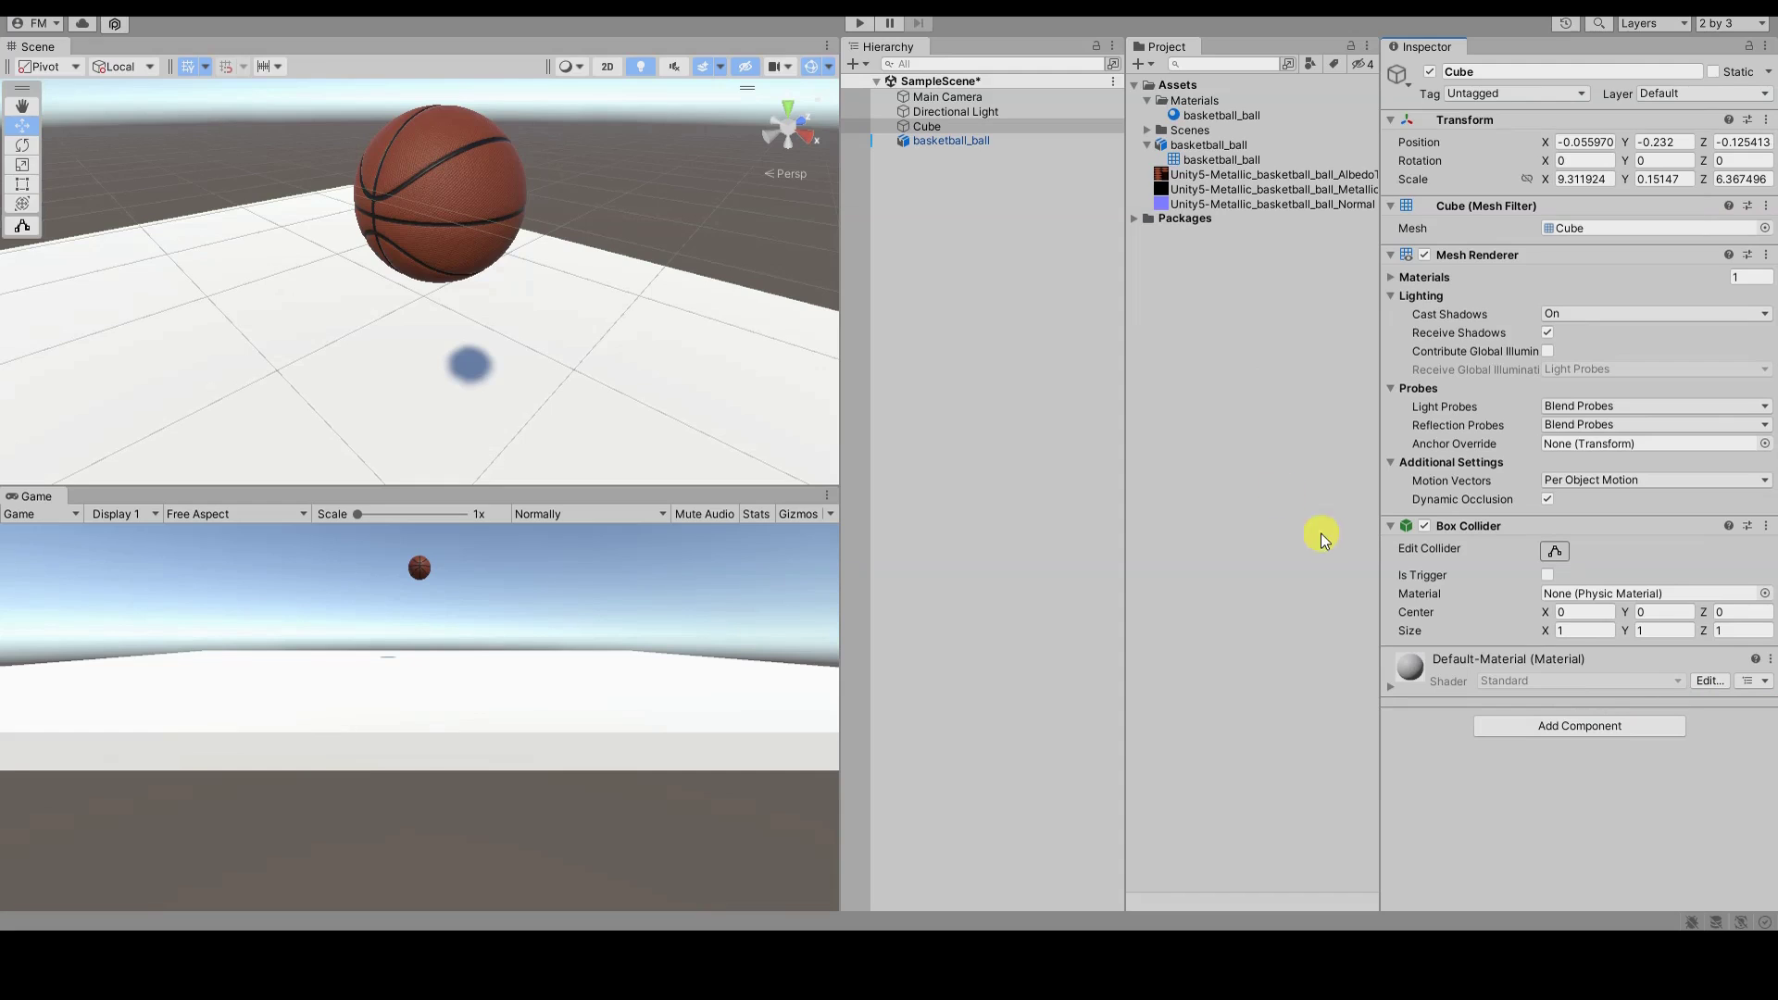
click(951, 126)
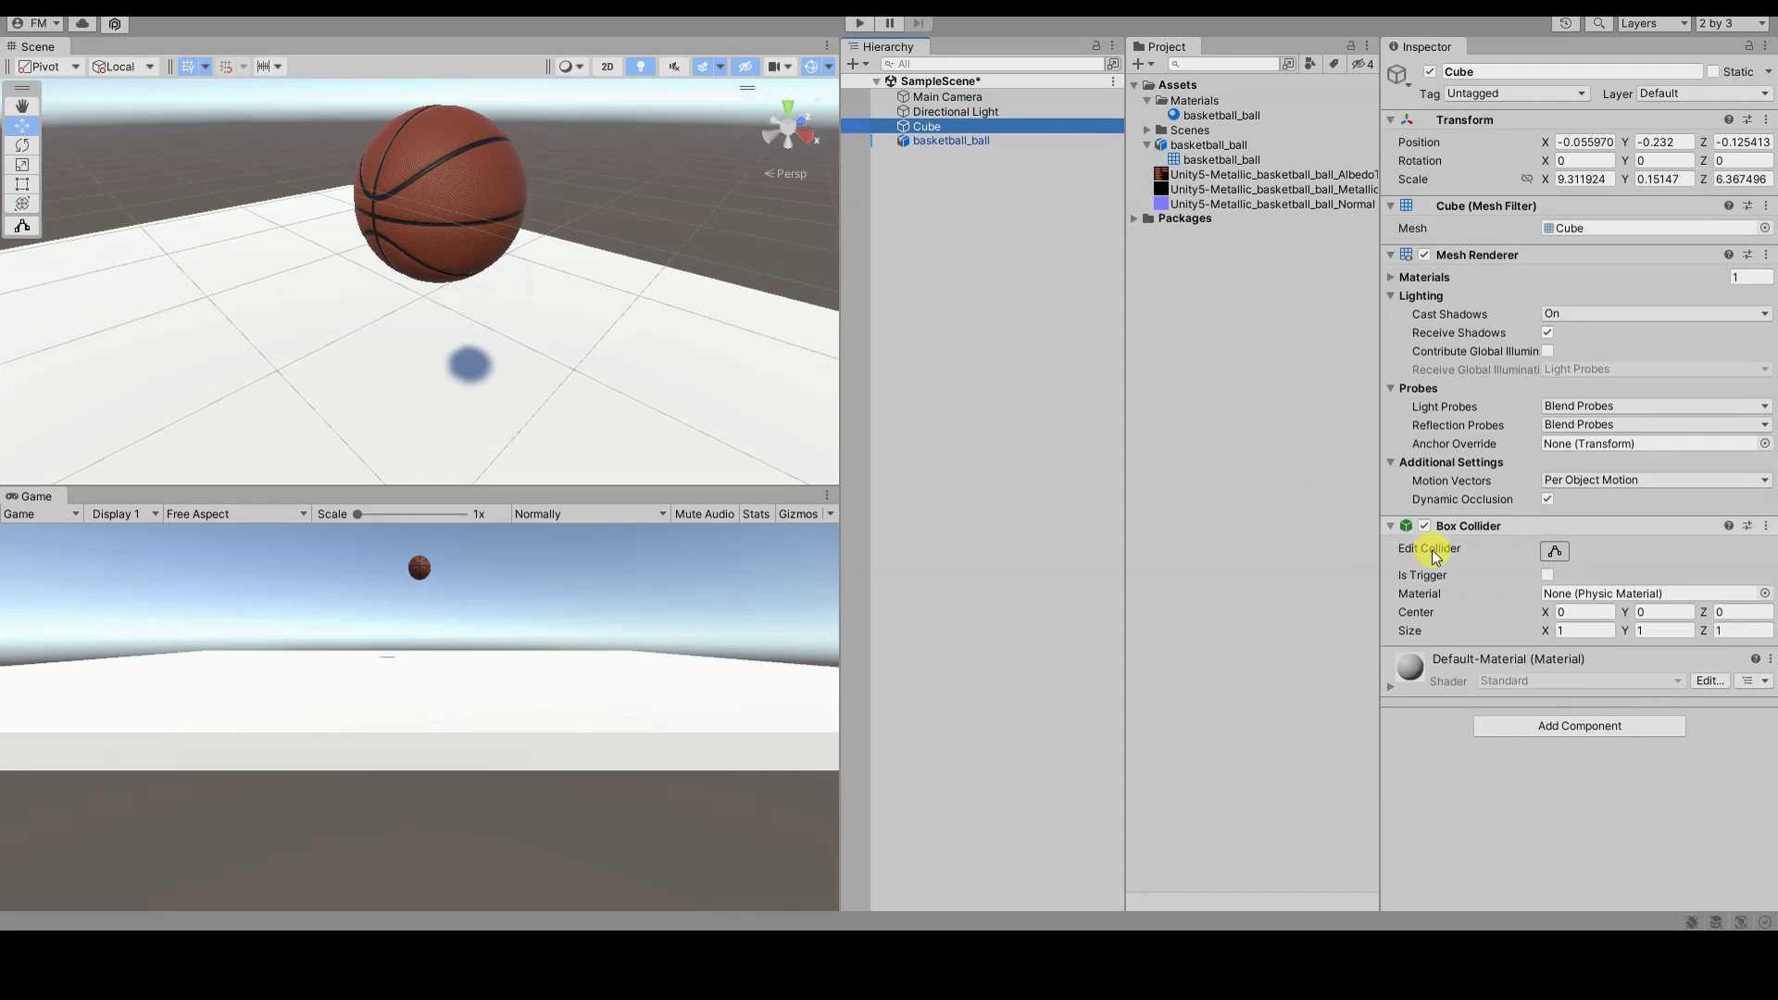
click(970, 144)
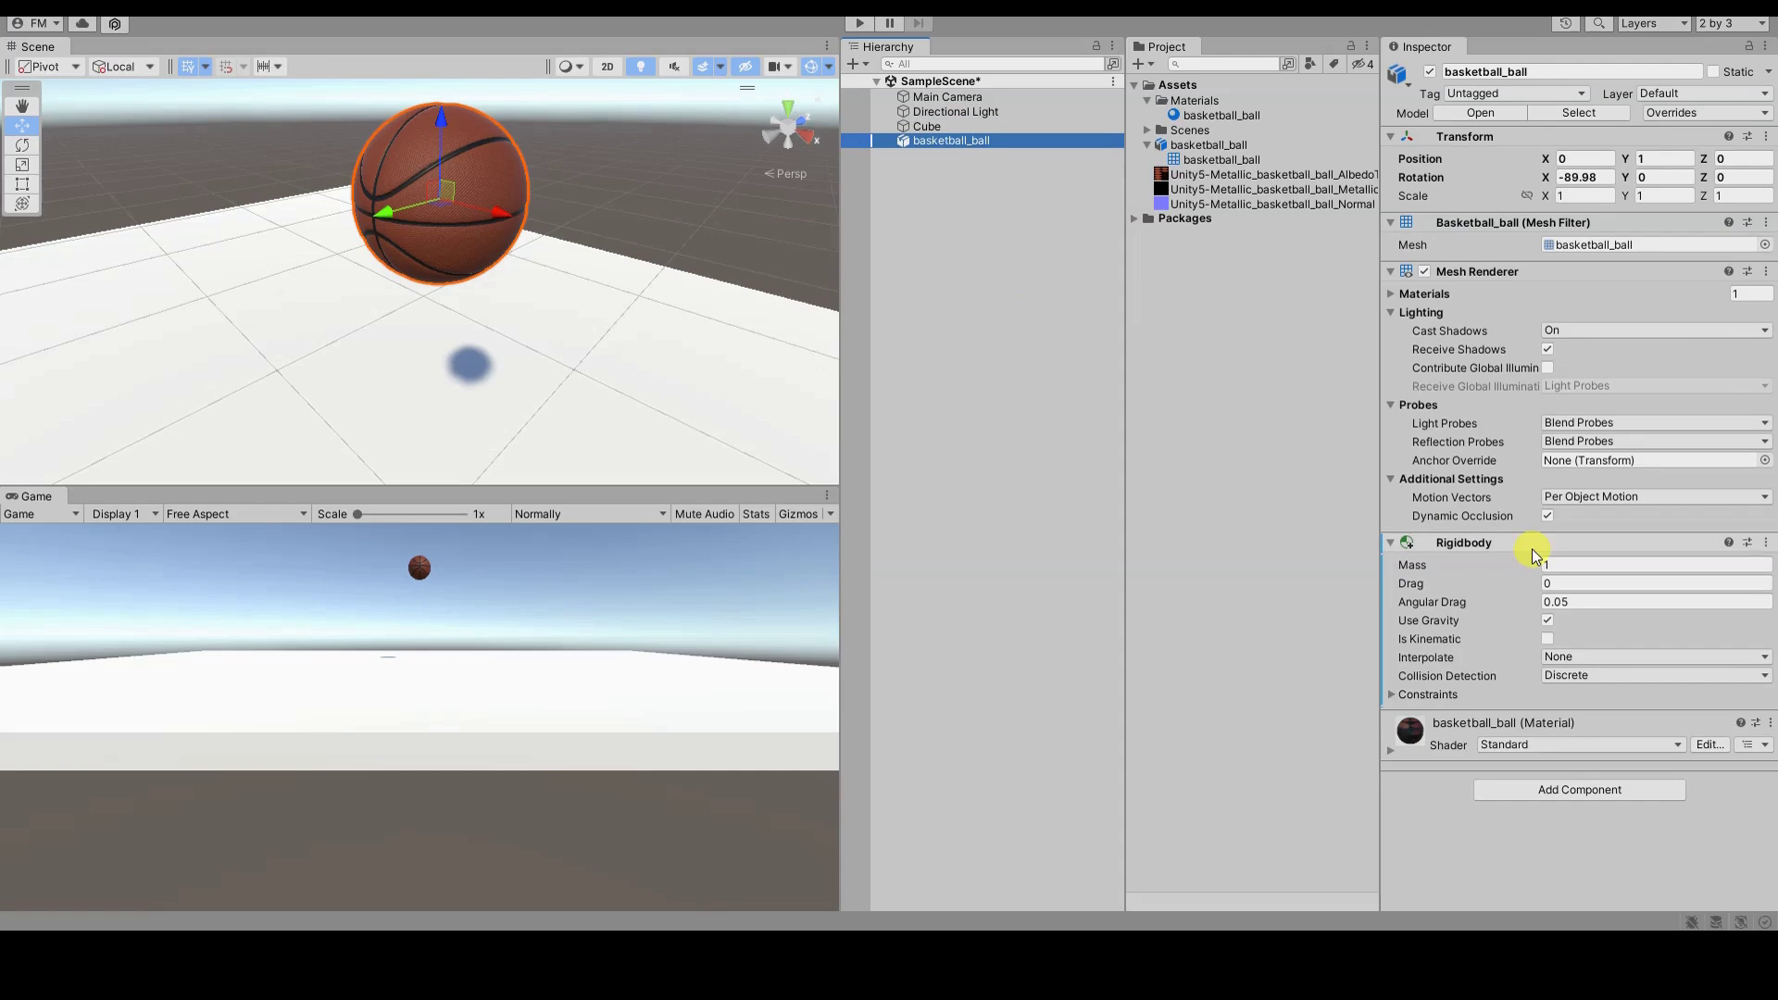
Step: Add a Sphere Collider to basketball_ball and run the scene to test it
click(1561, 791)
text(collider)
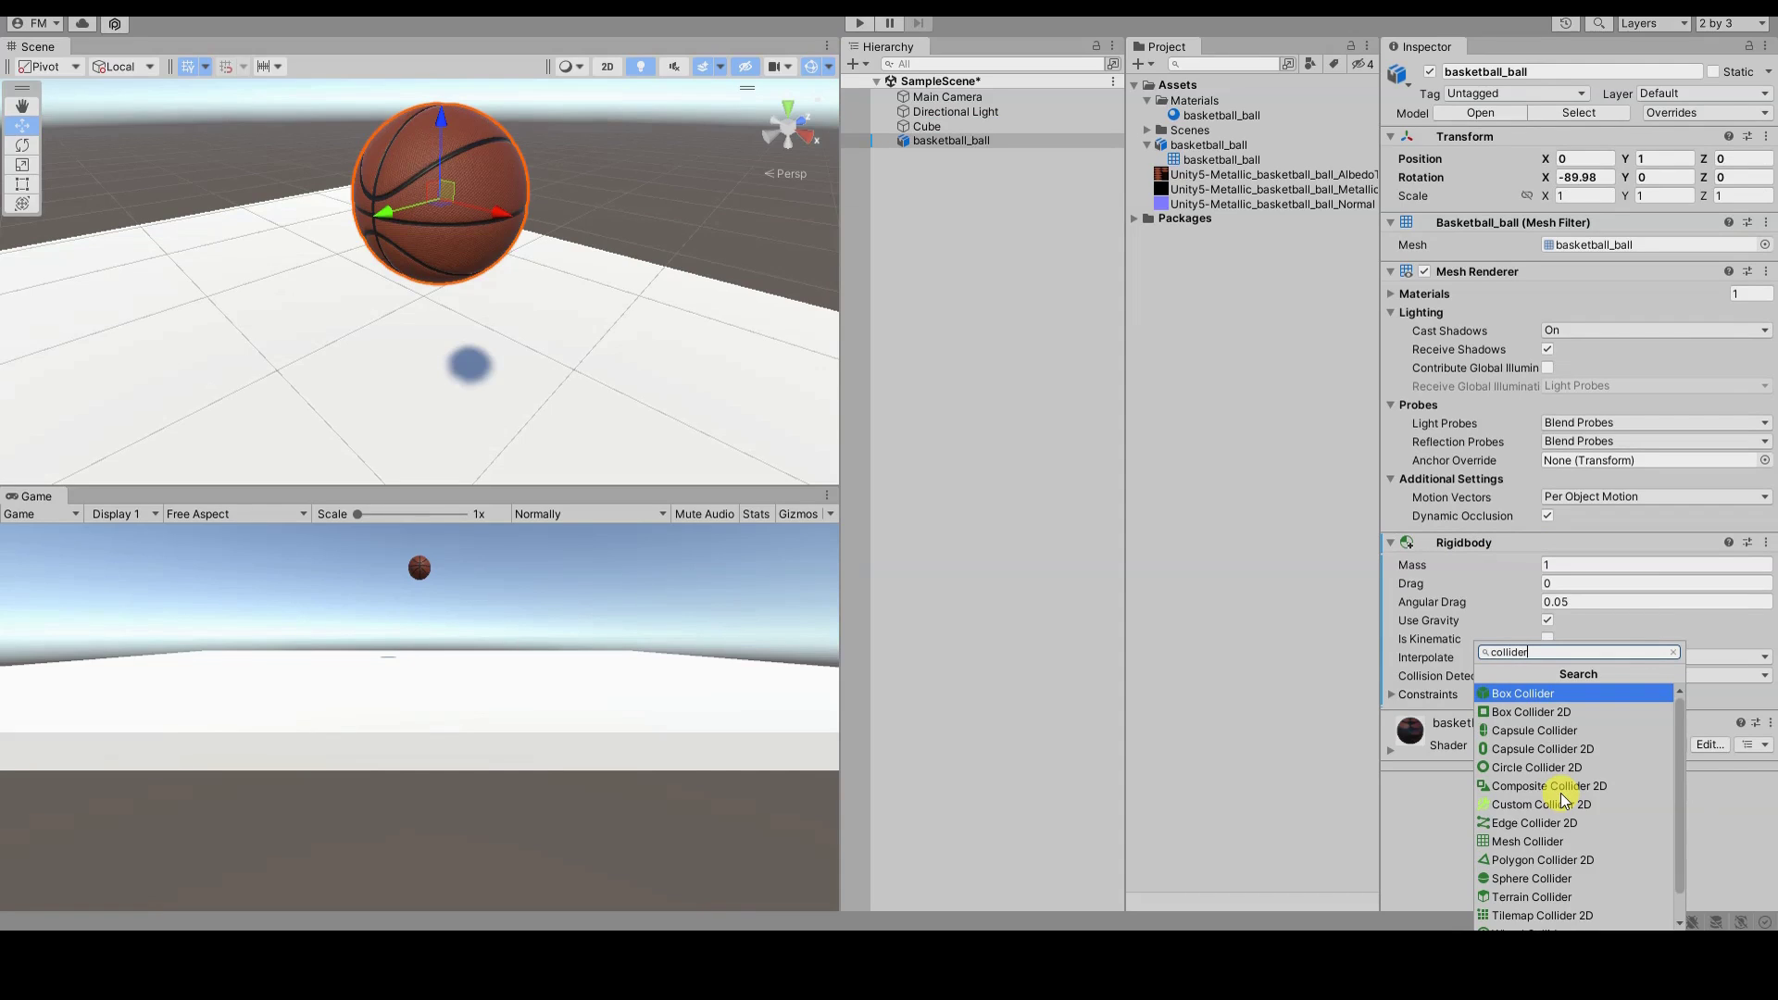
click(1594, 878)
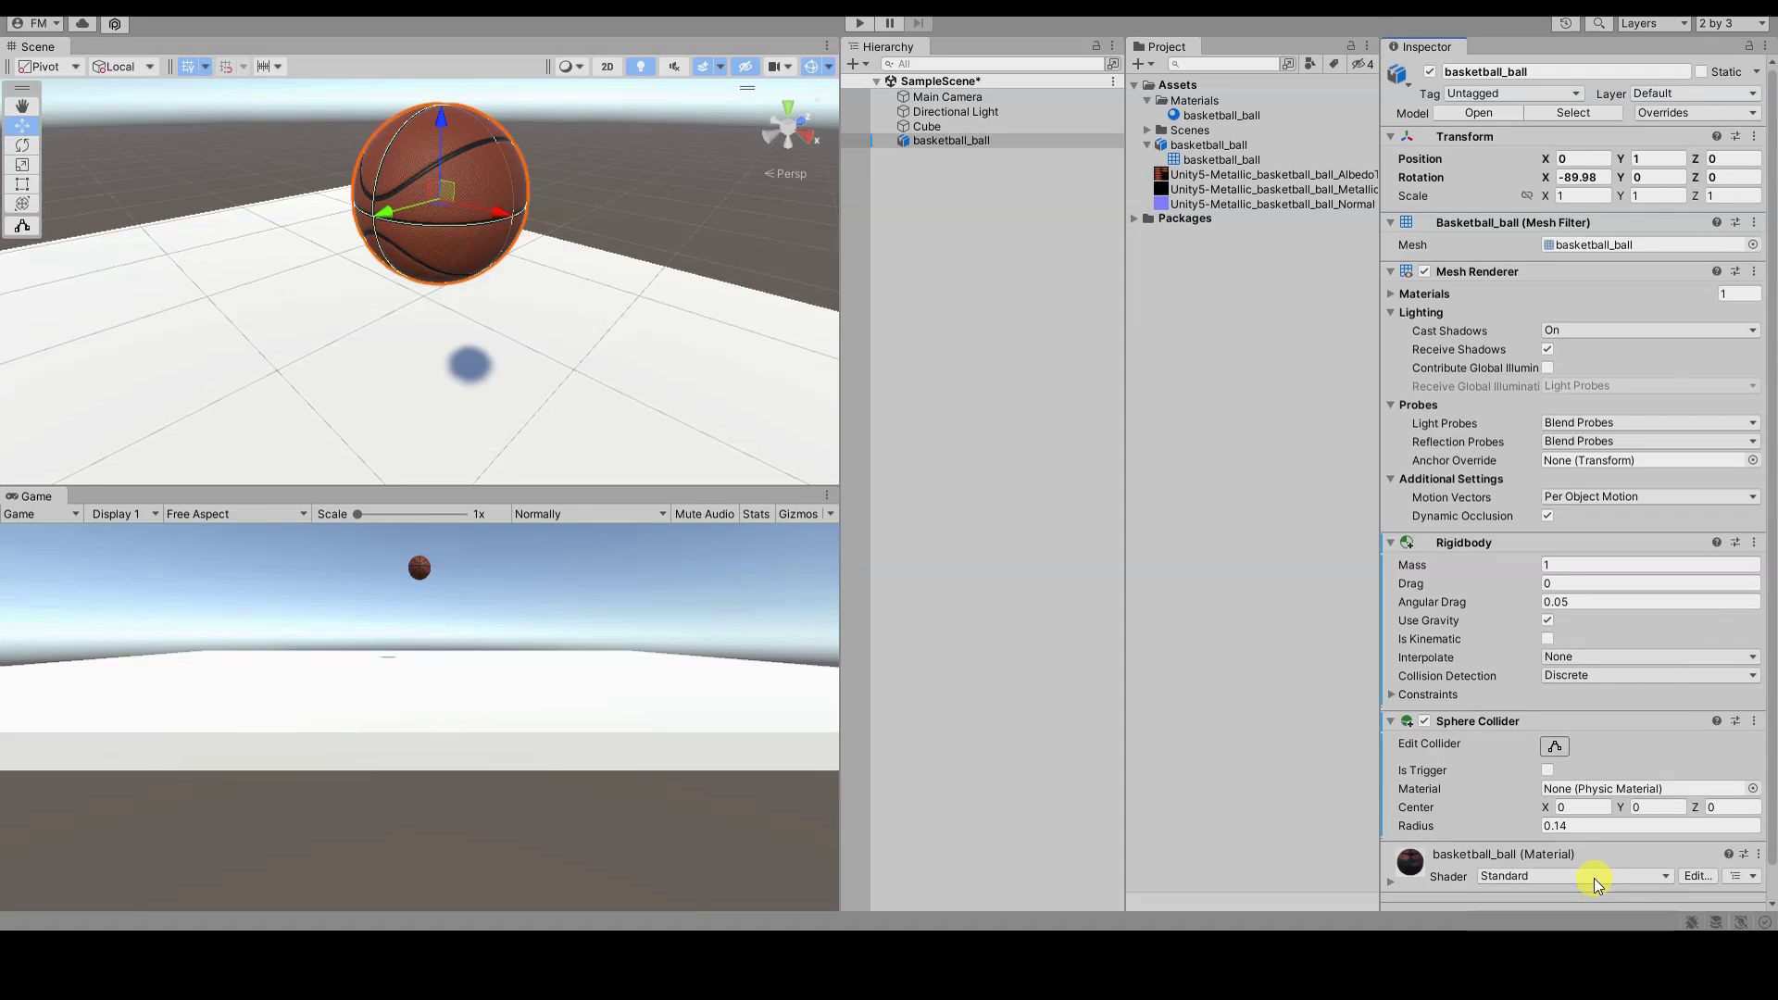
scroll(1609, 787, down, 1)
click(860, 24)
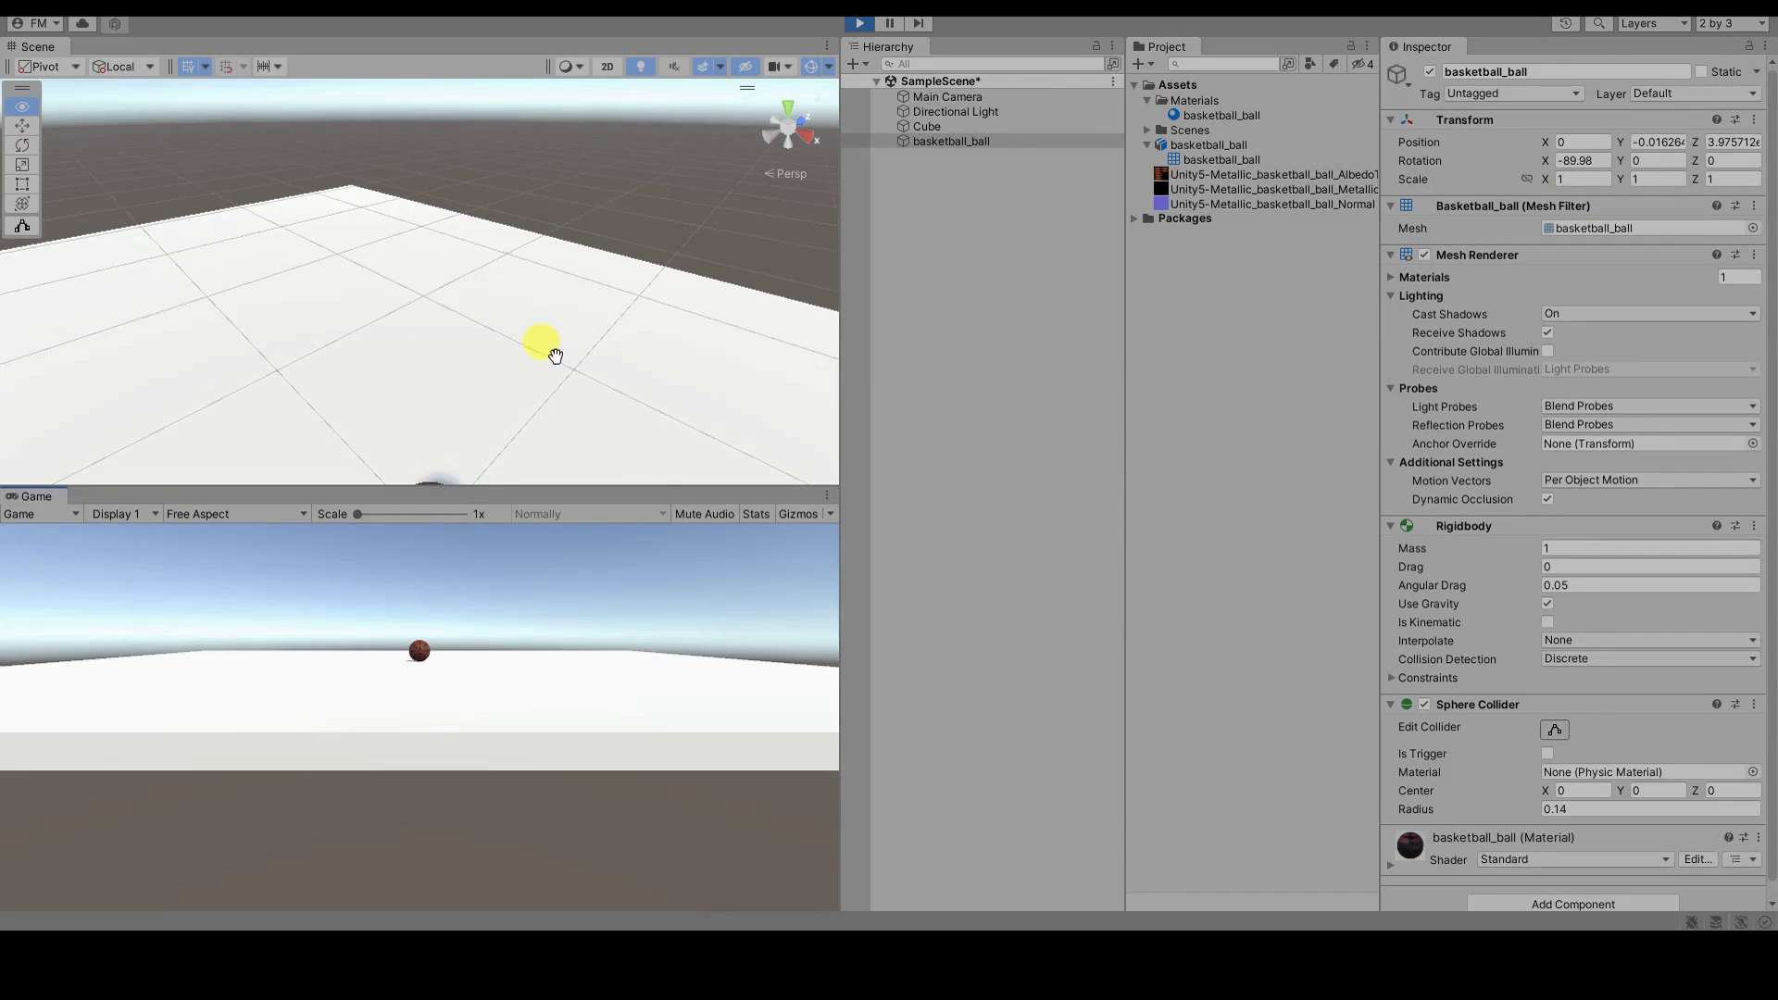
middle_drag(543, 346, 556, 120)
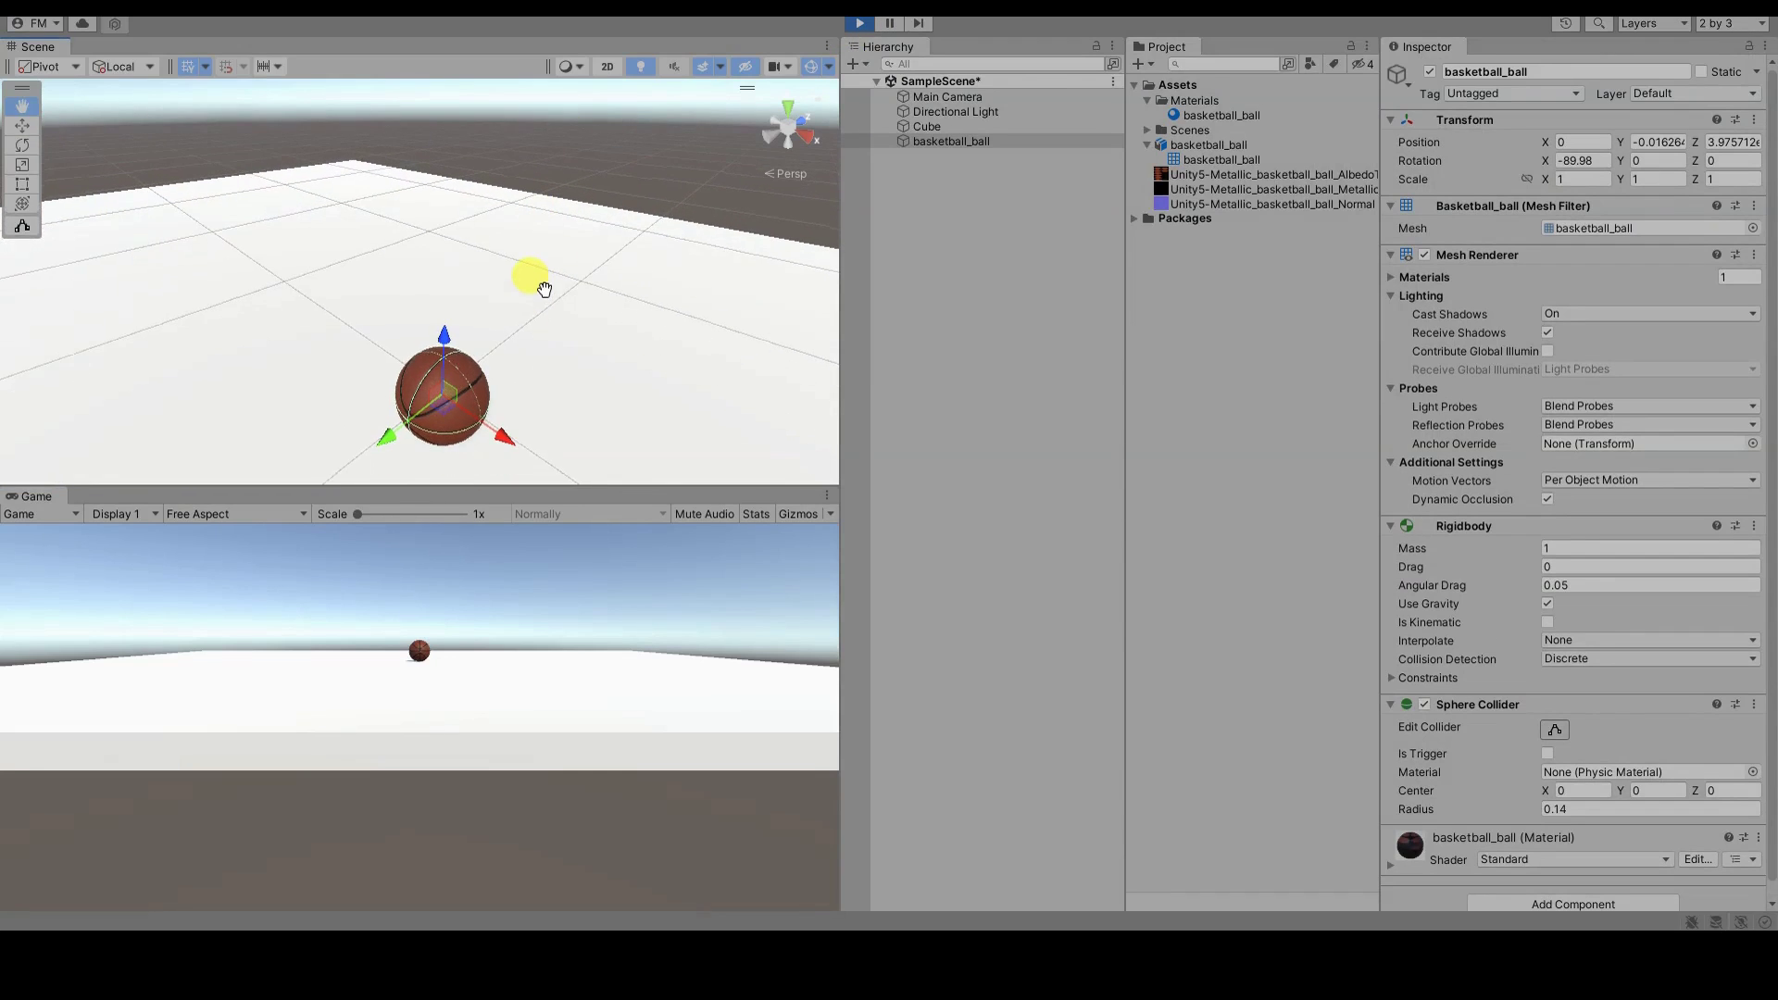
key(w)
click(860, 24)
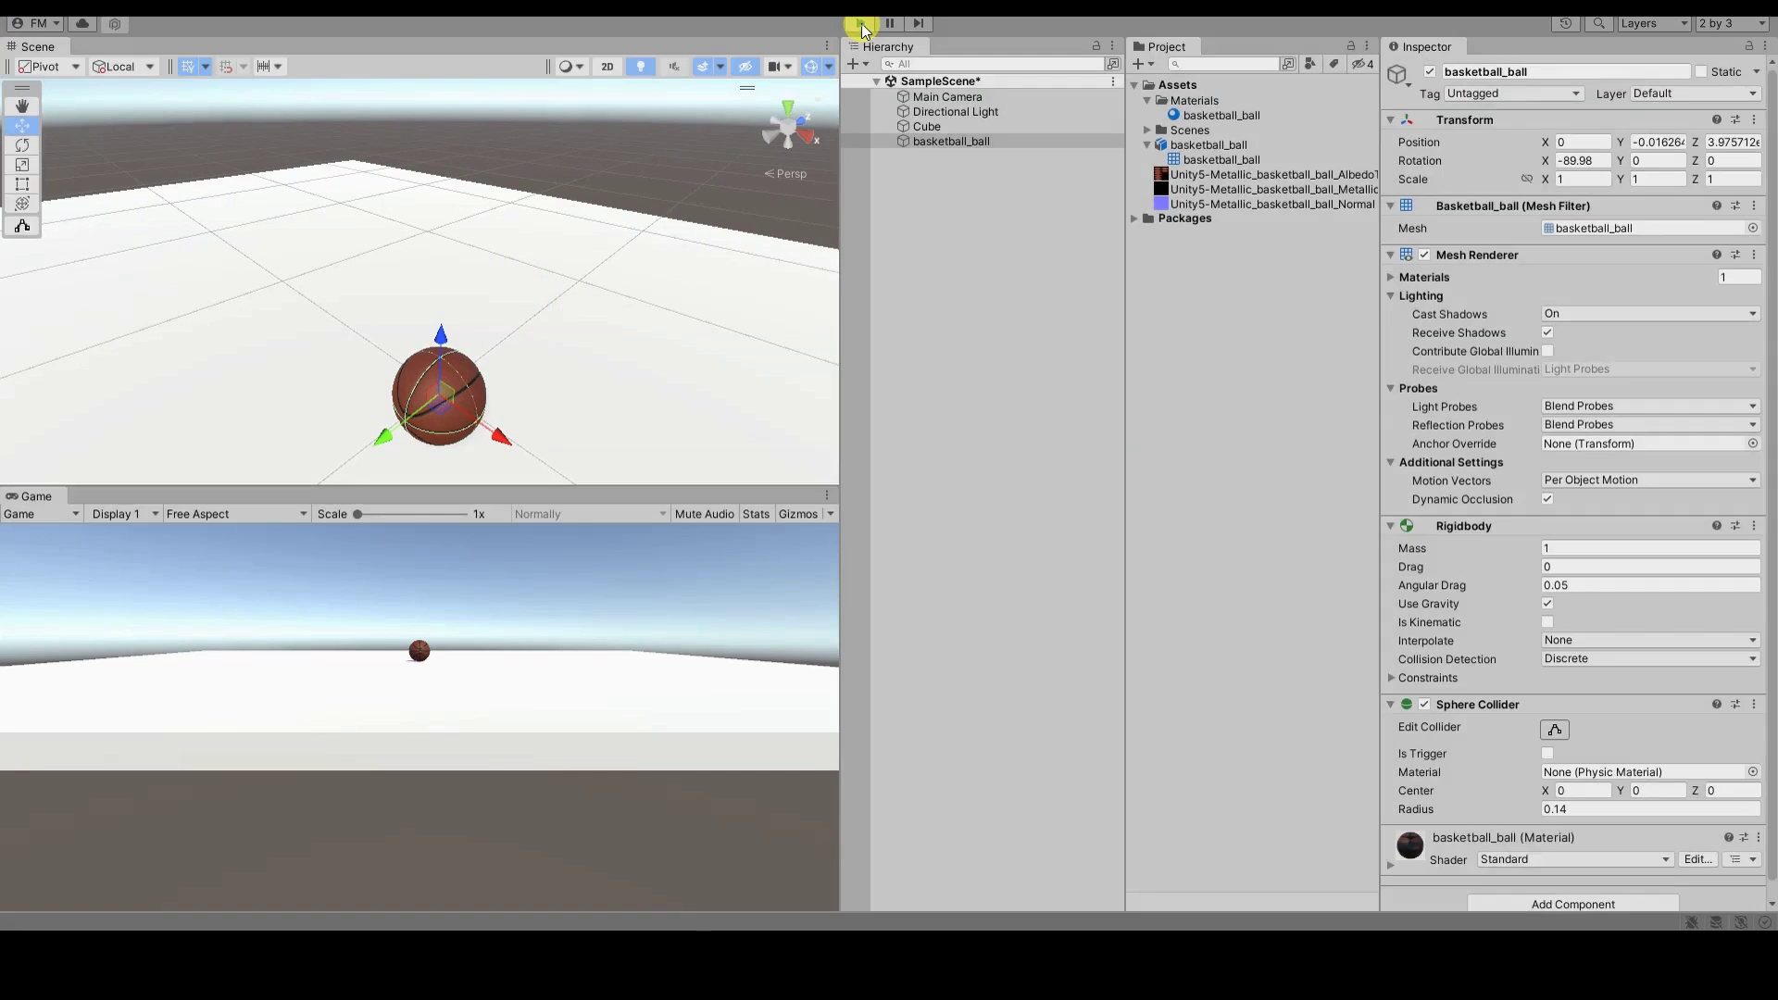
click(861, 24)
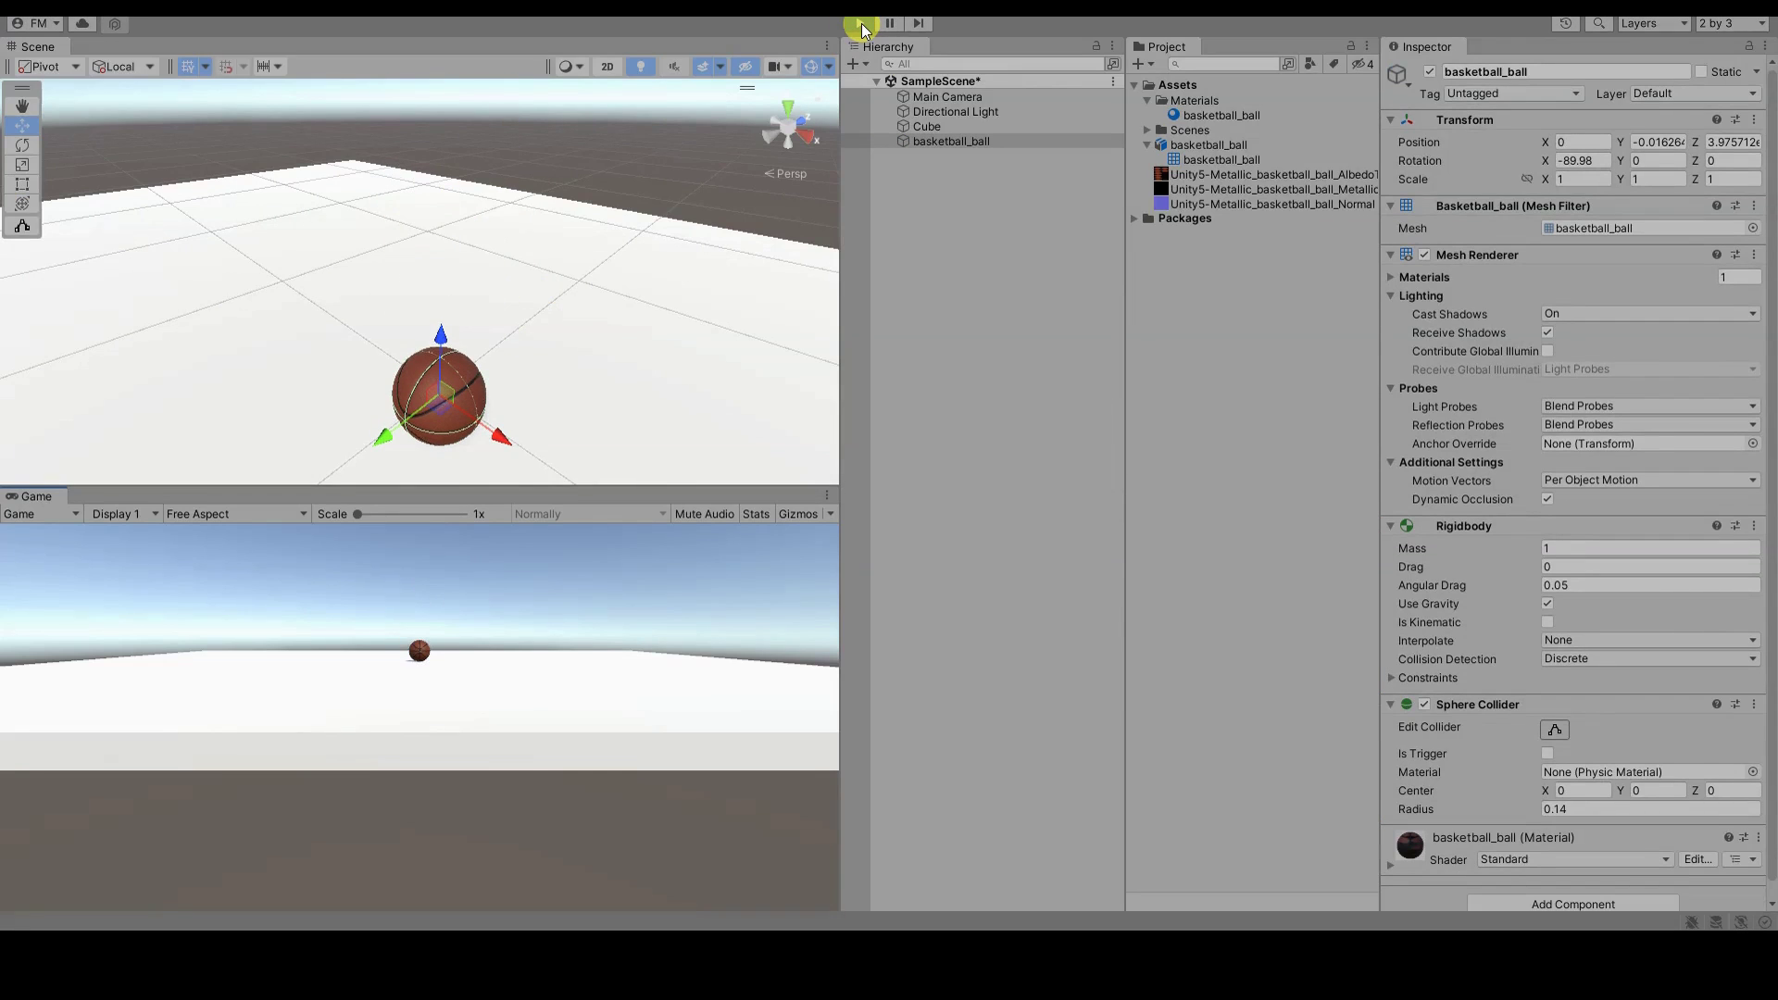
click(862, 24)
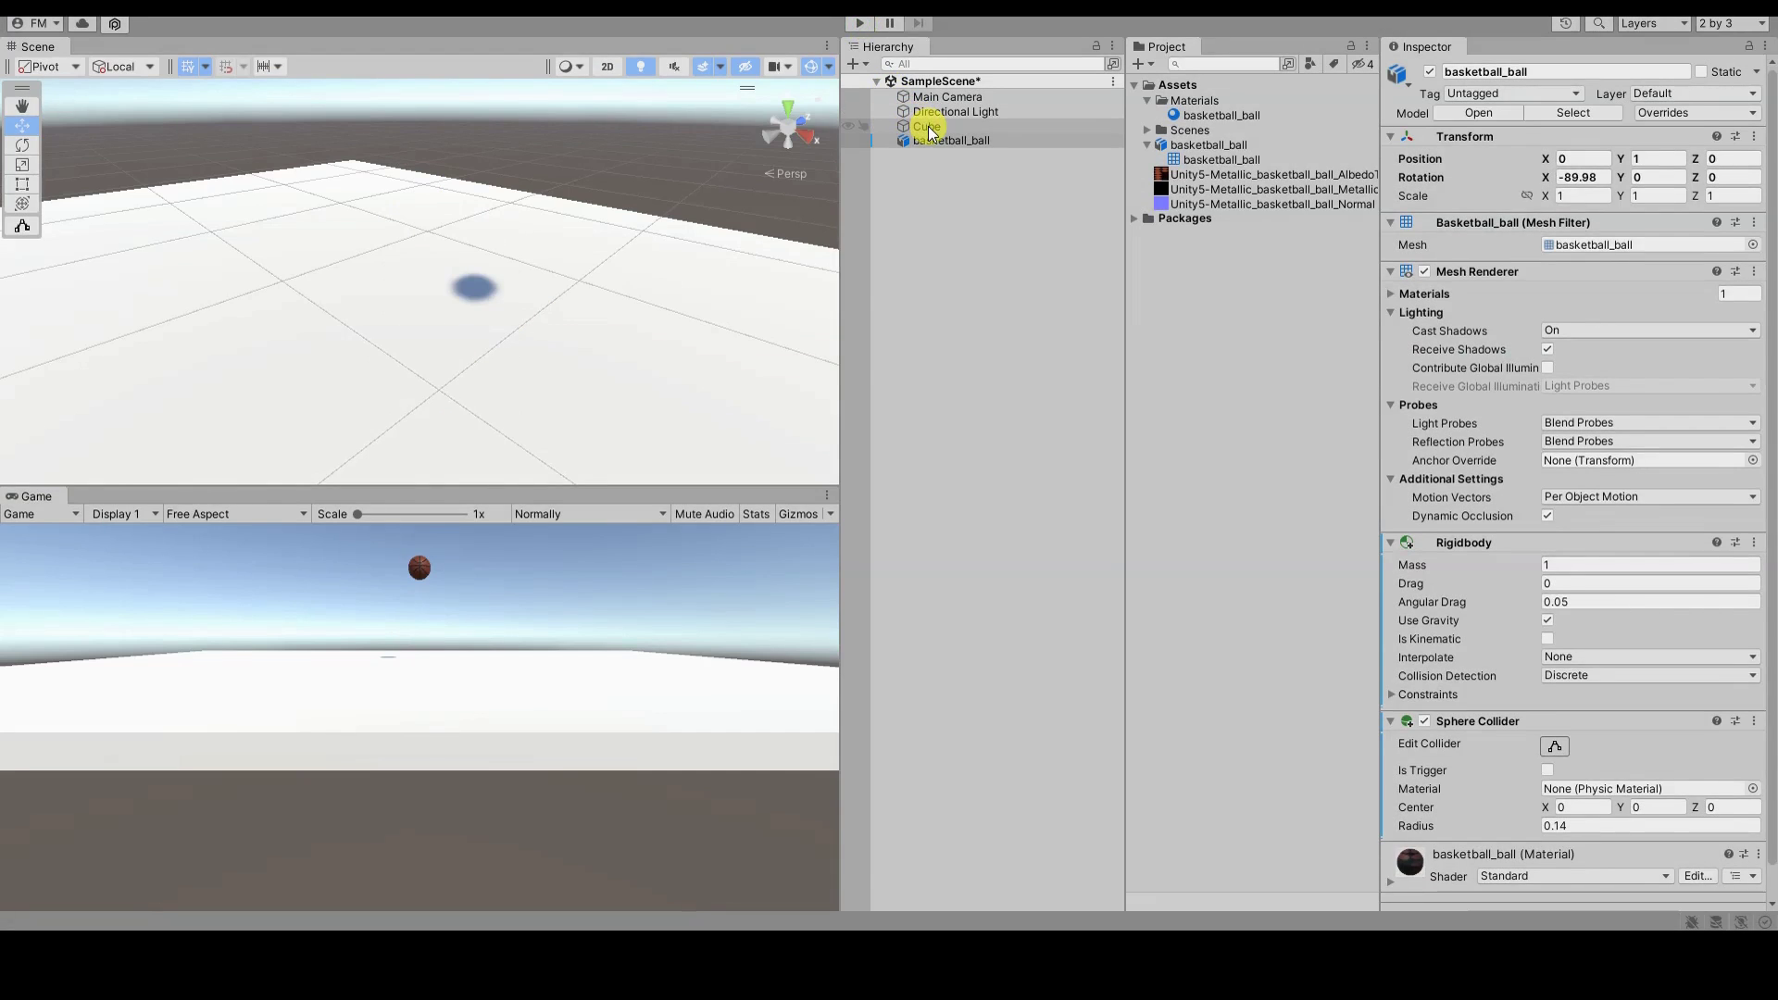
click(927, 128)
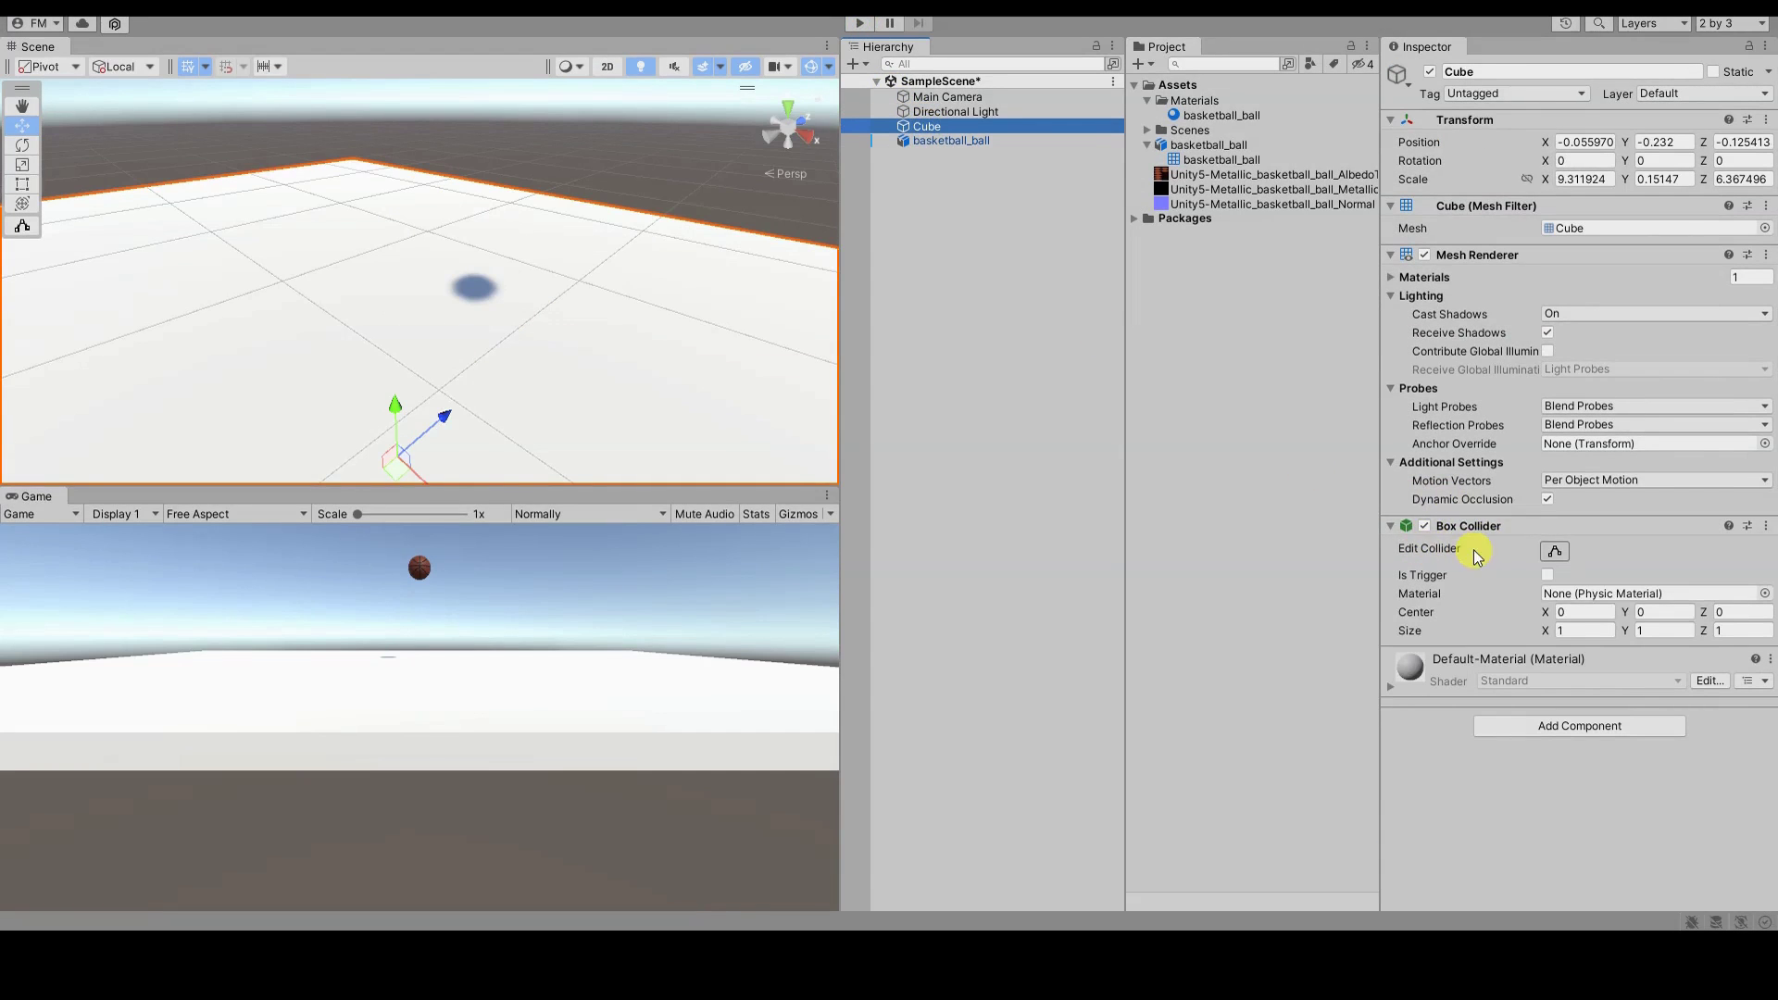
click(1424, 527)
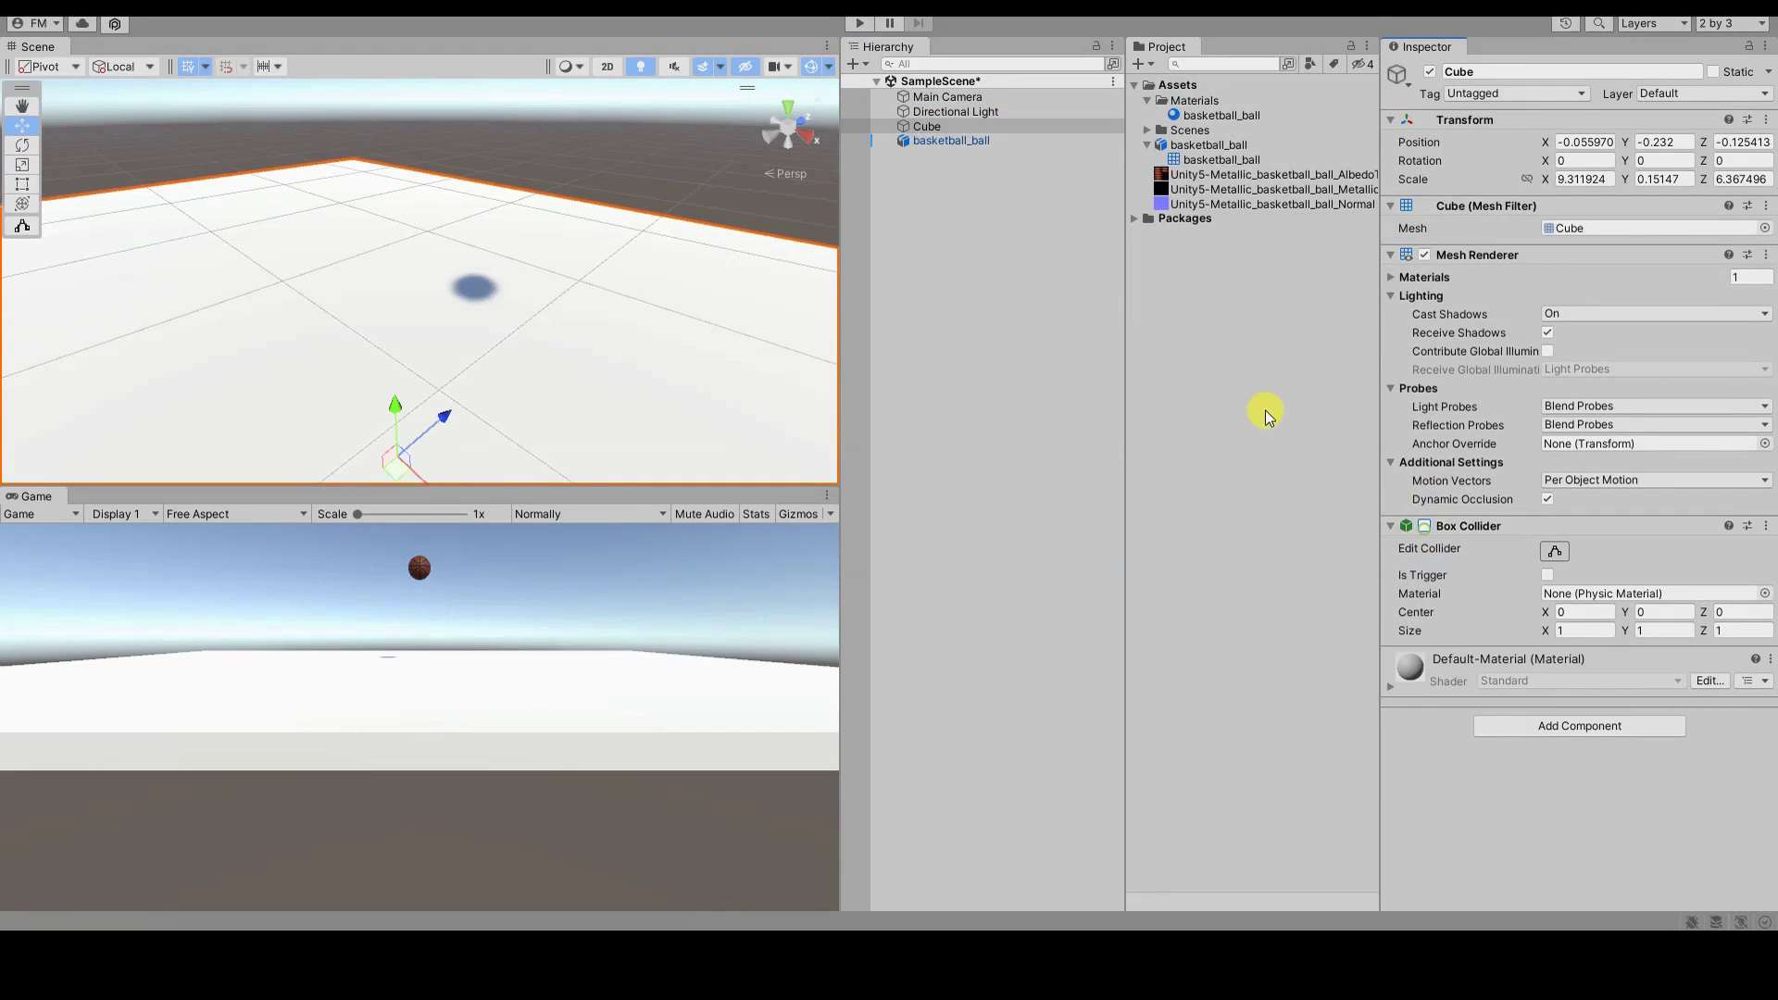
click(862, 26)
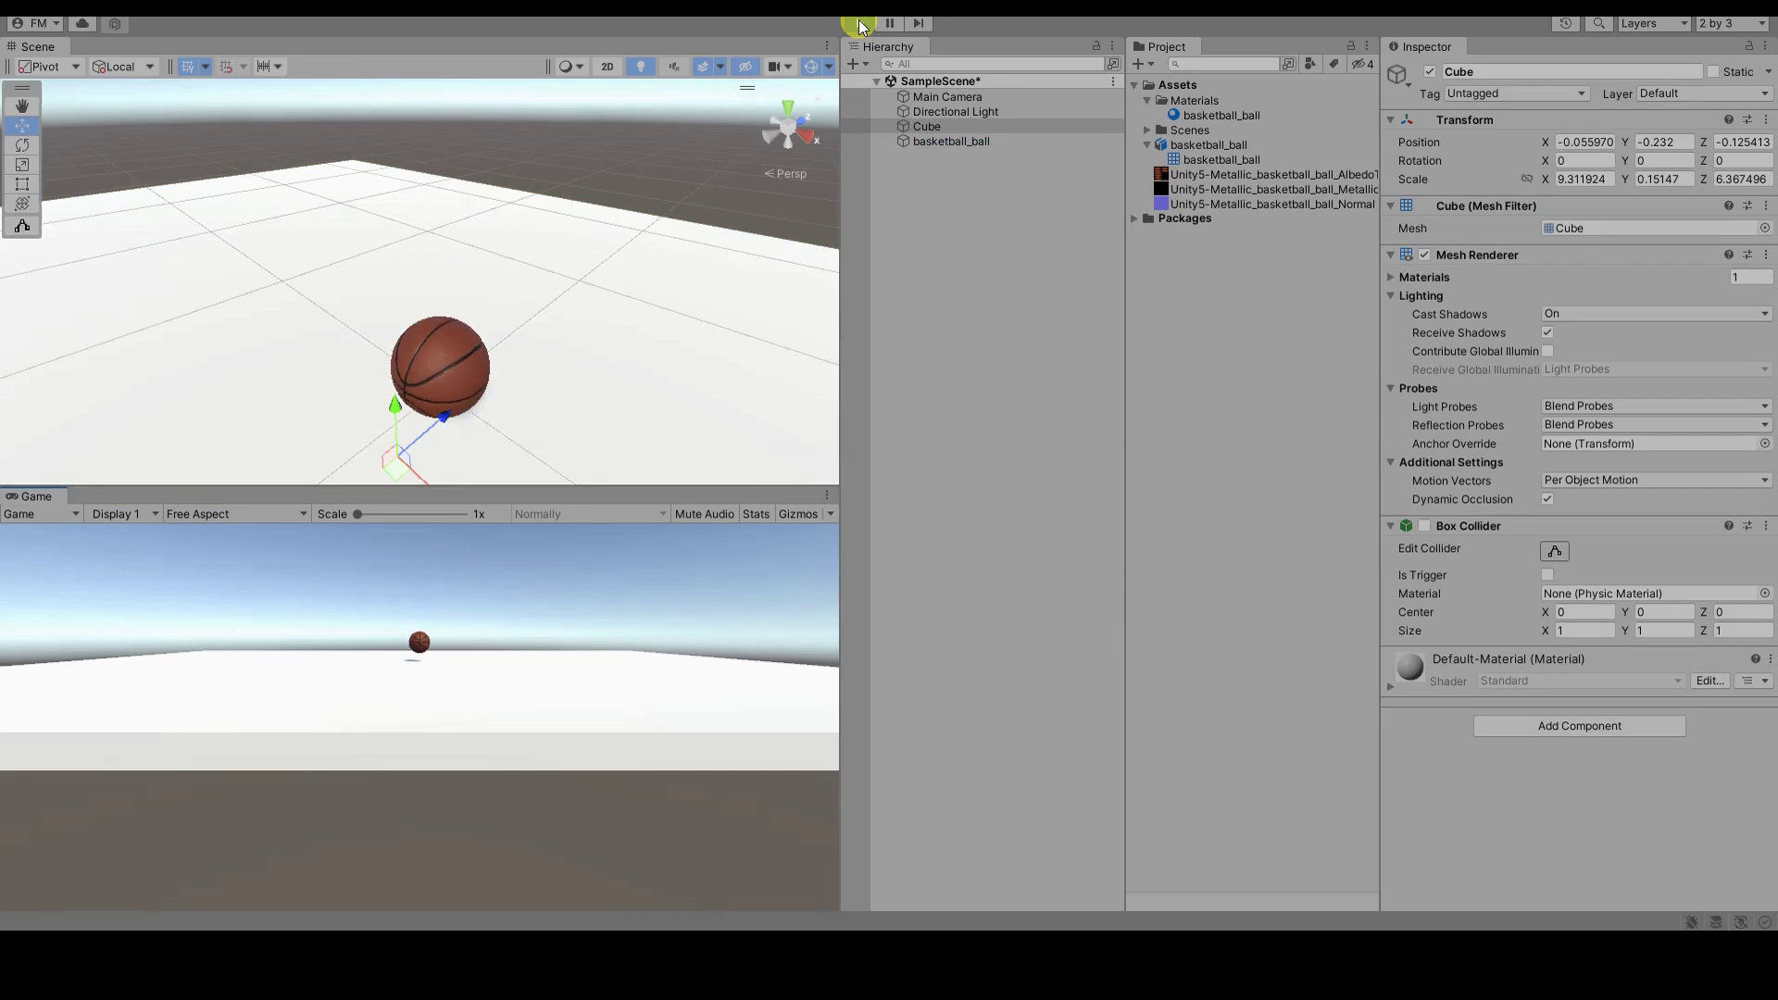
click(861, 26)
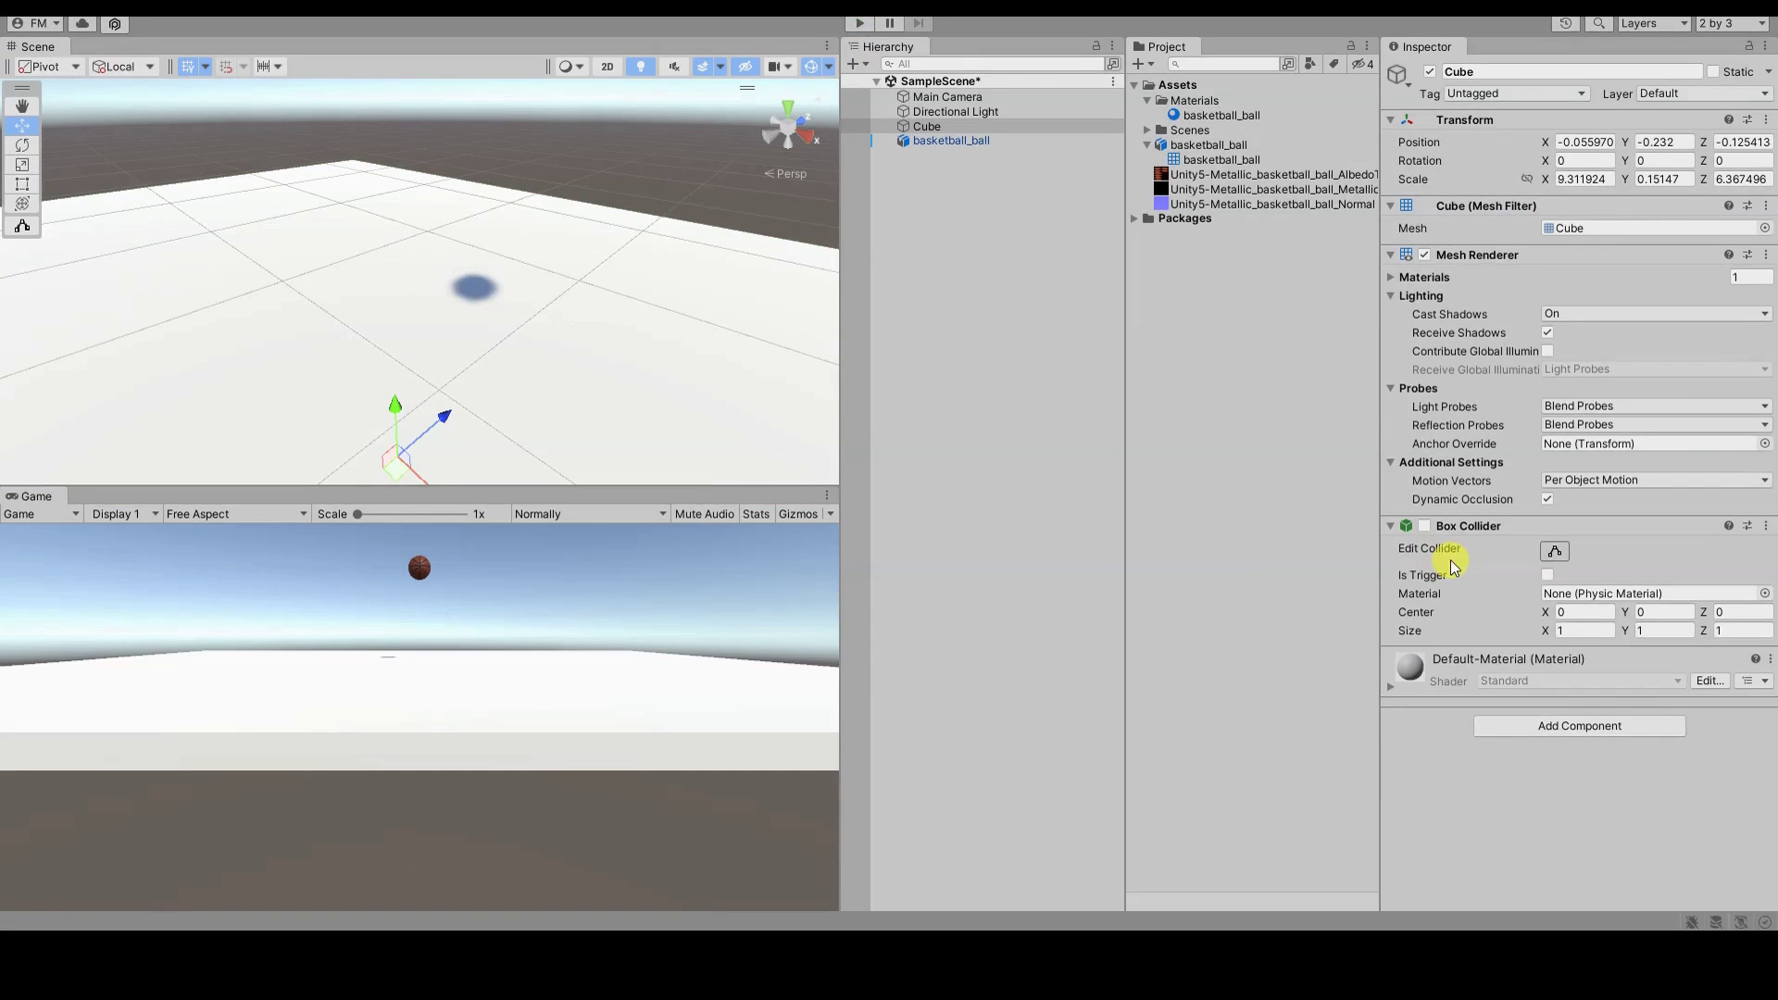
click(964, 142)
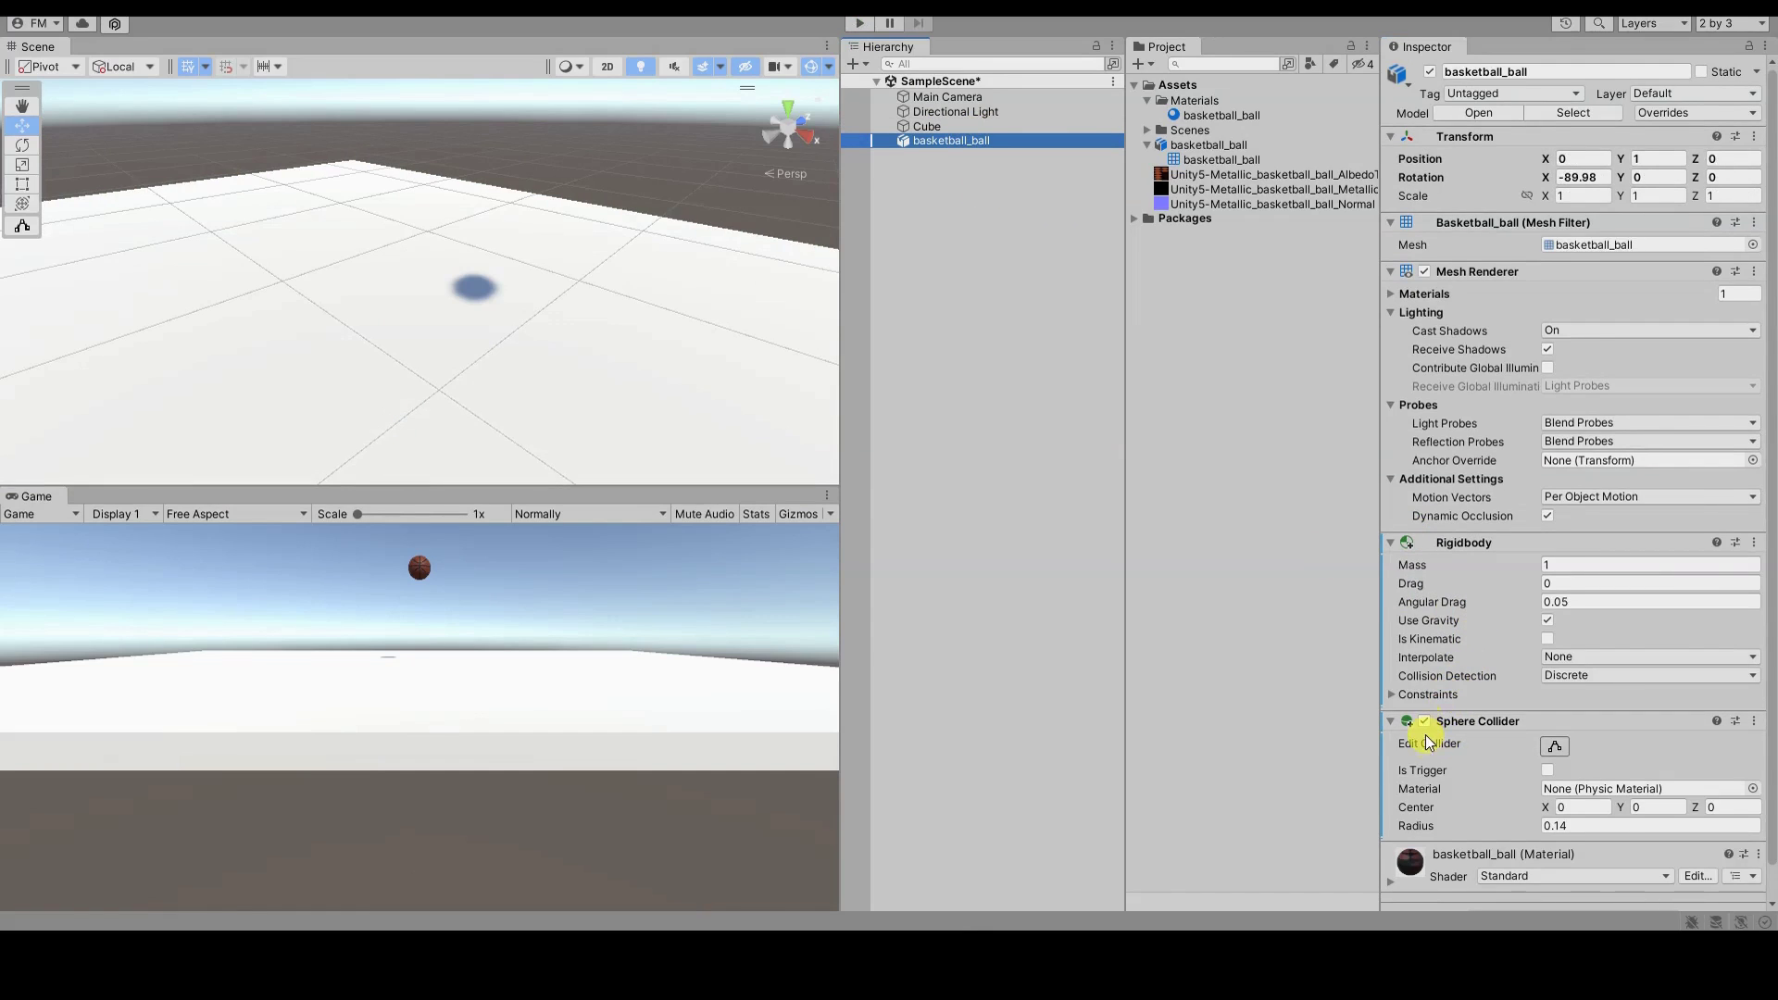
scroll(1467, 713, down, 1)
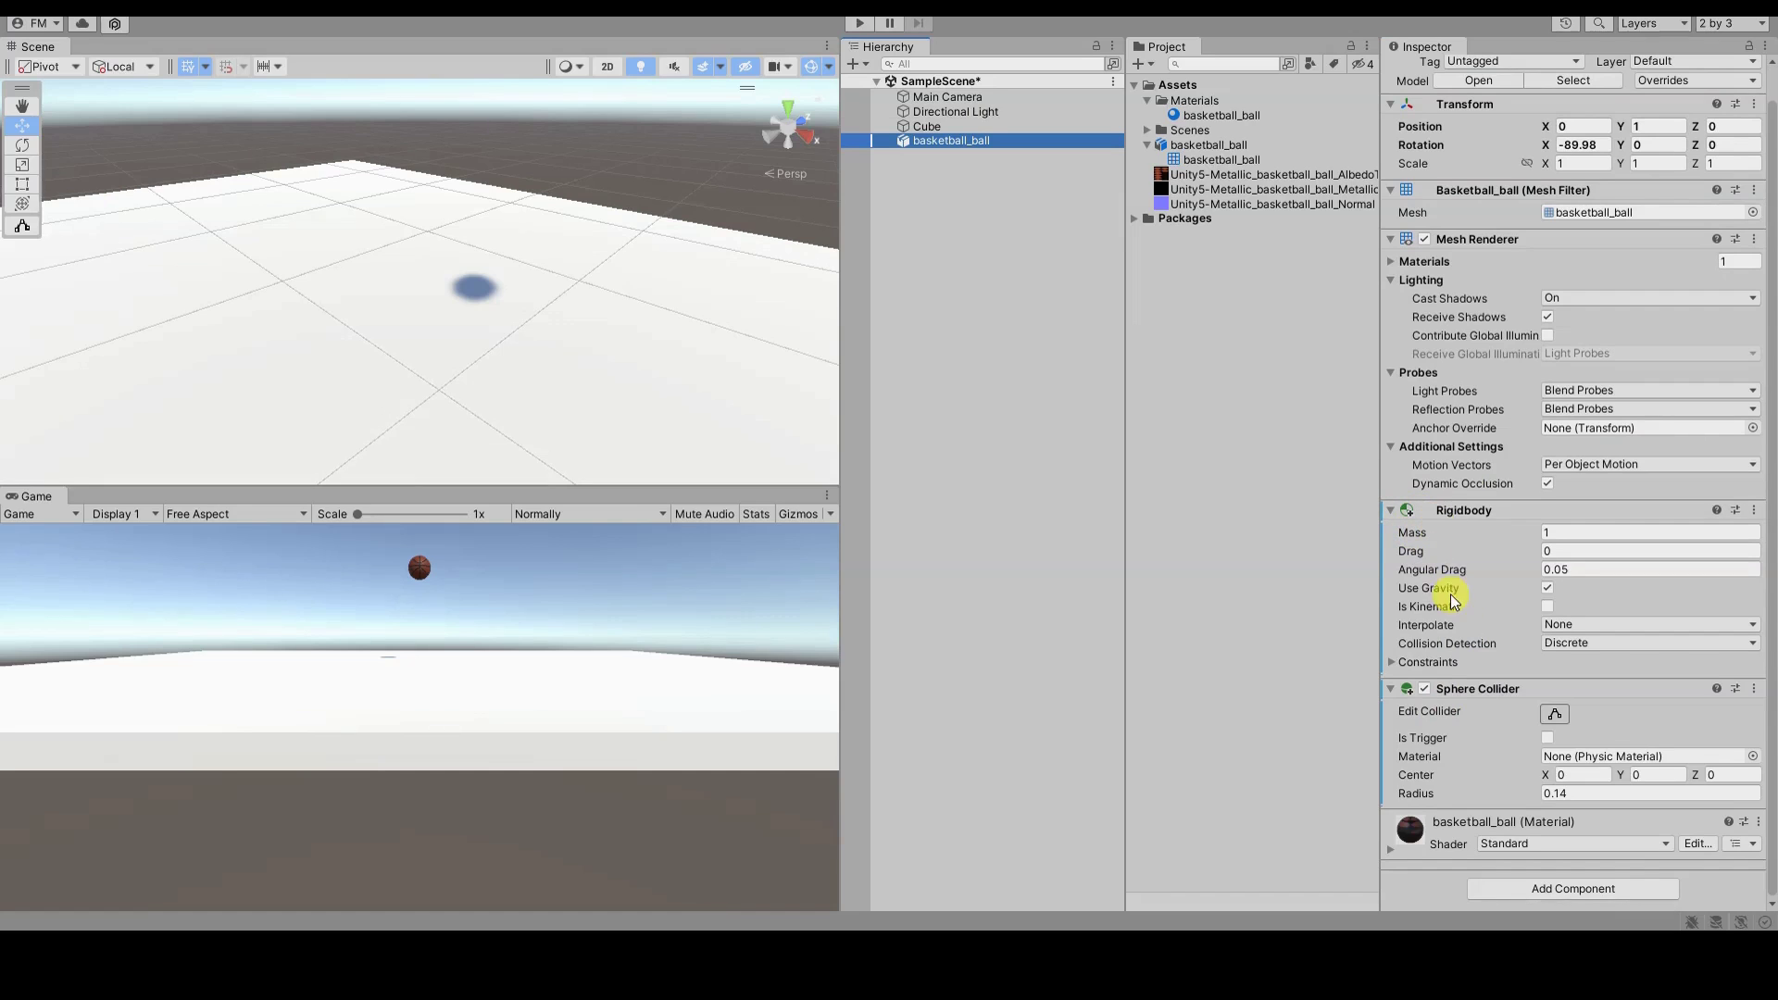
click(859, 23)
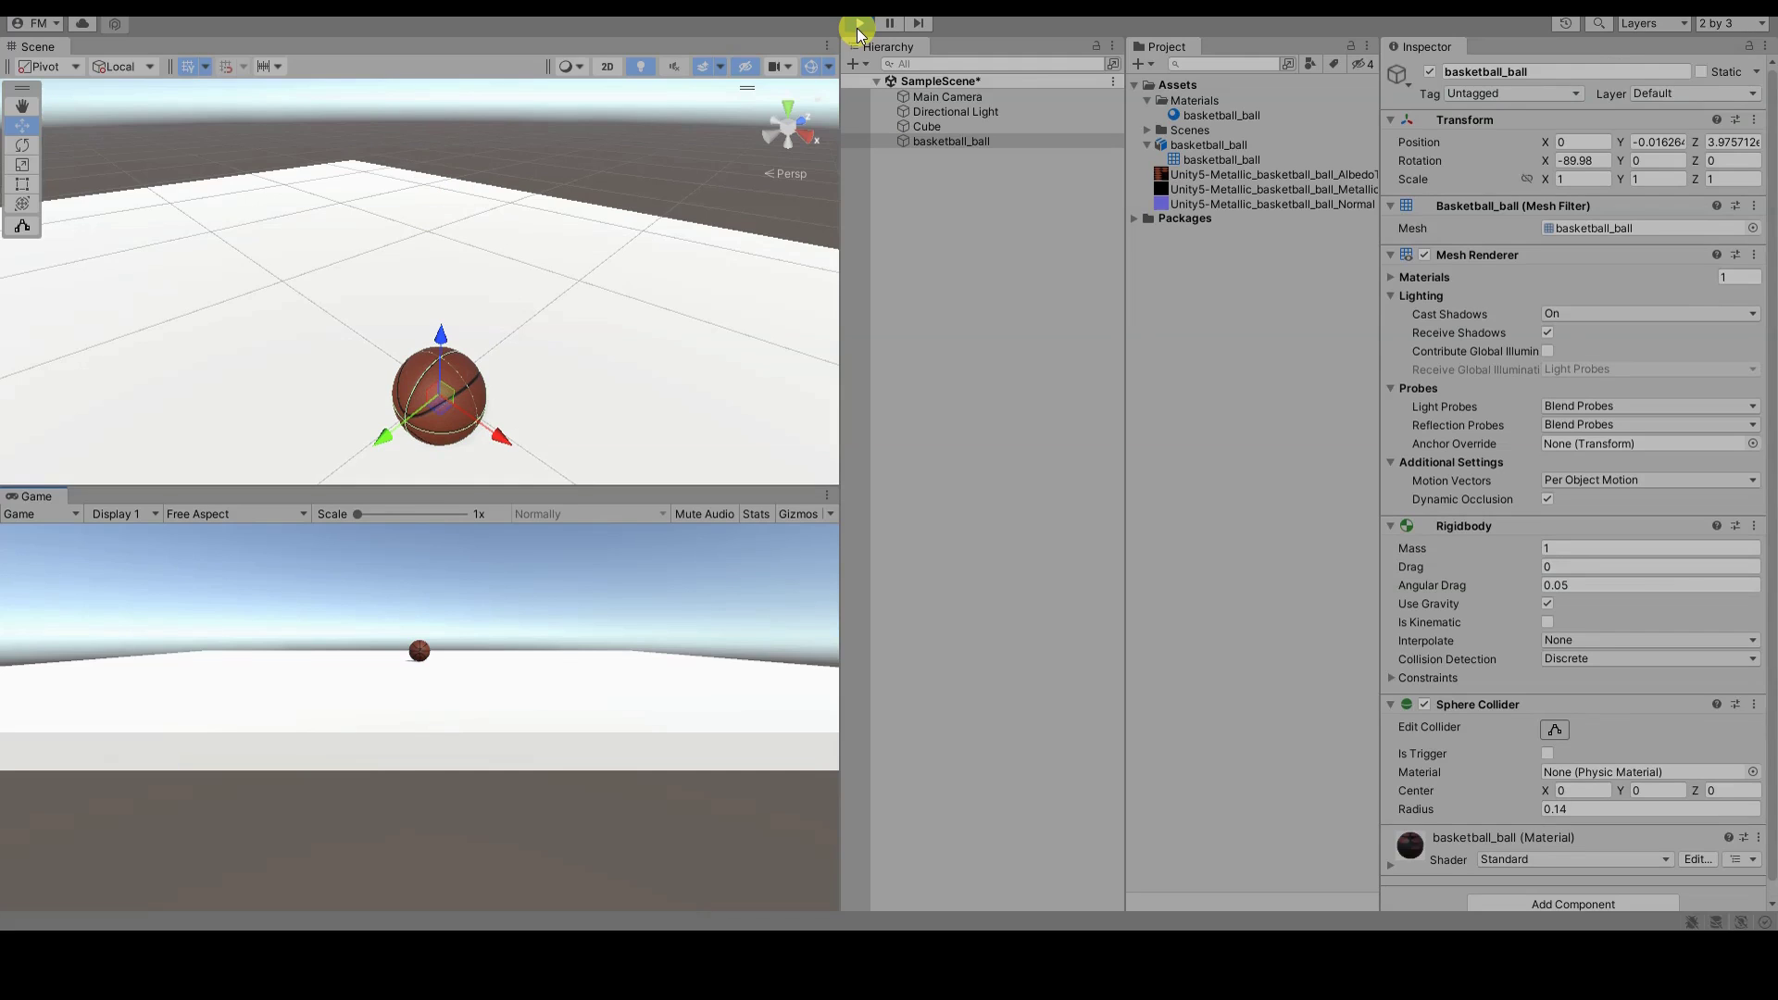
click(857, 28)
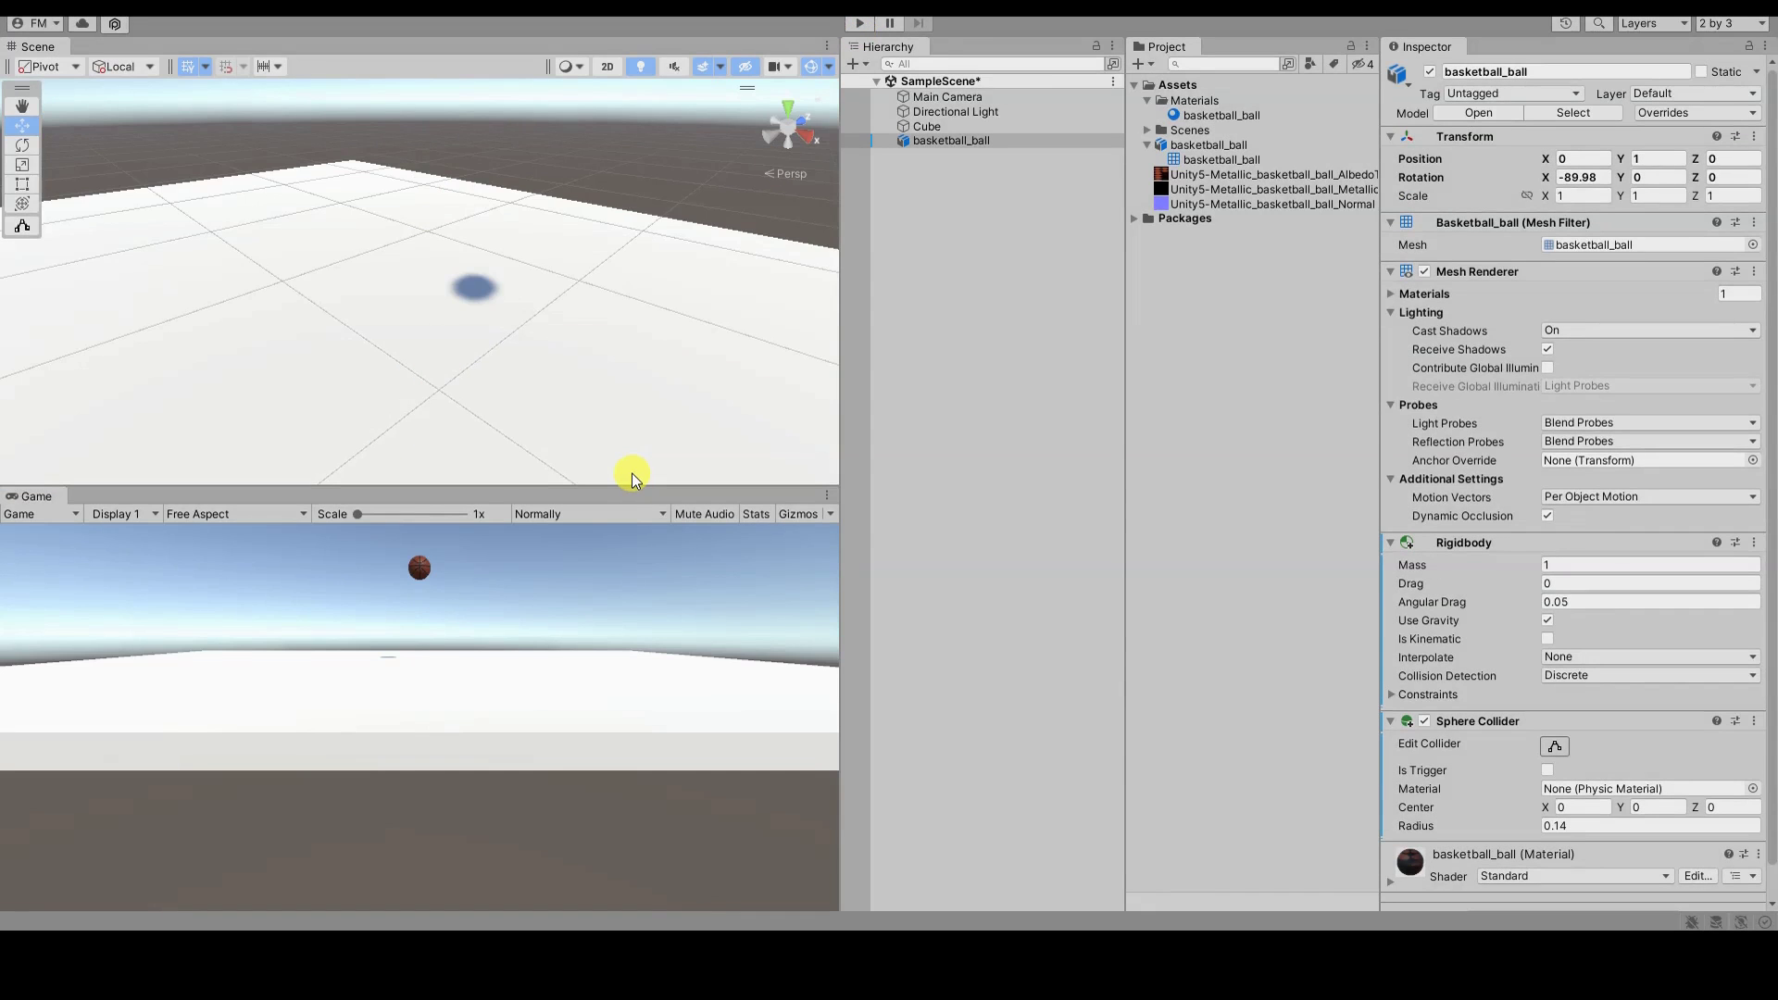
Step: Enlarge the Scene and Game views and widen the Hierarchy panel
drag(628, 487, 623, 571)
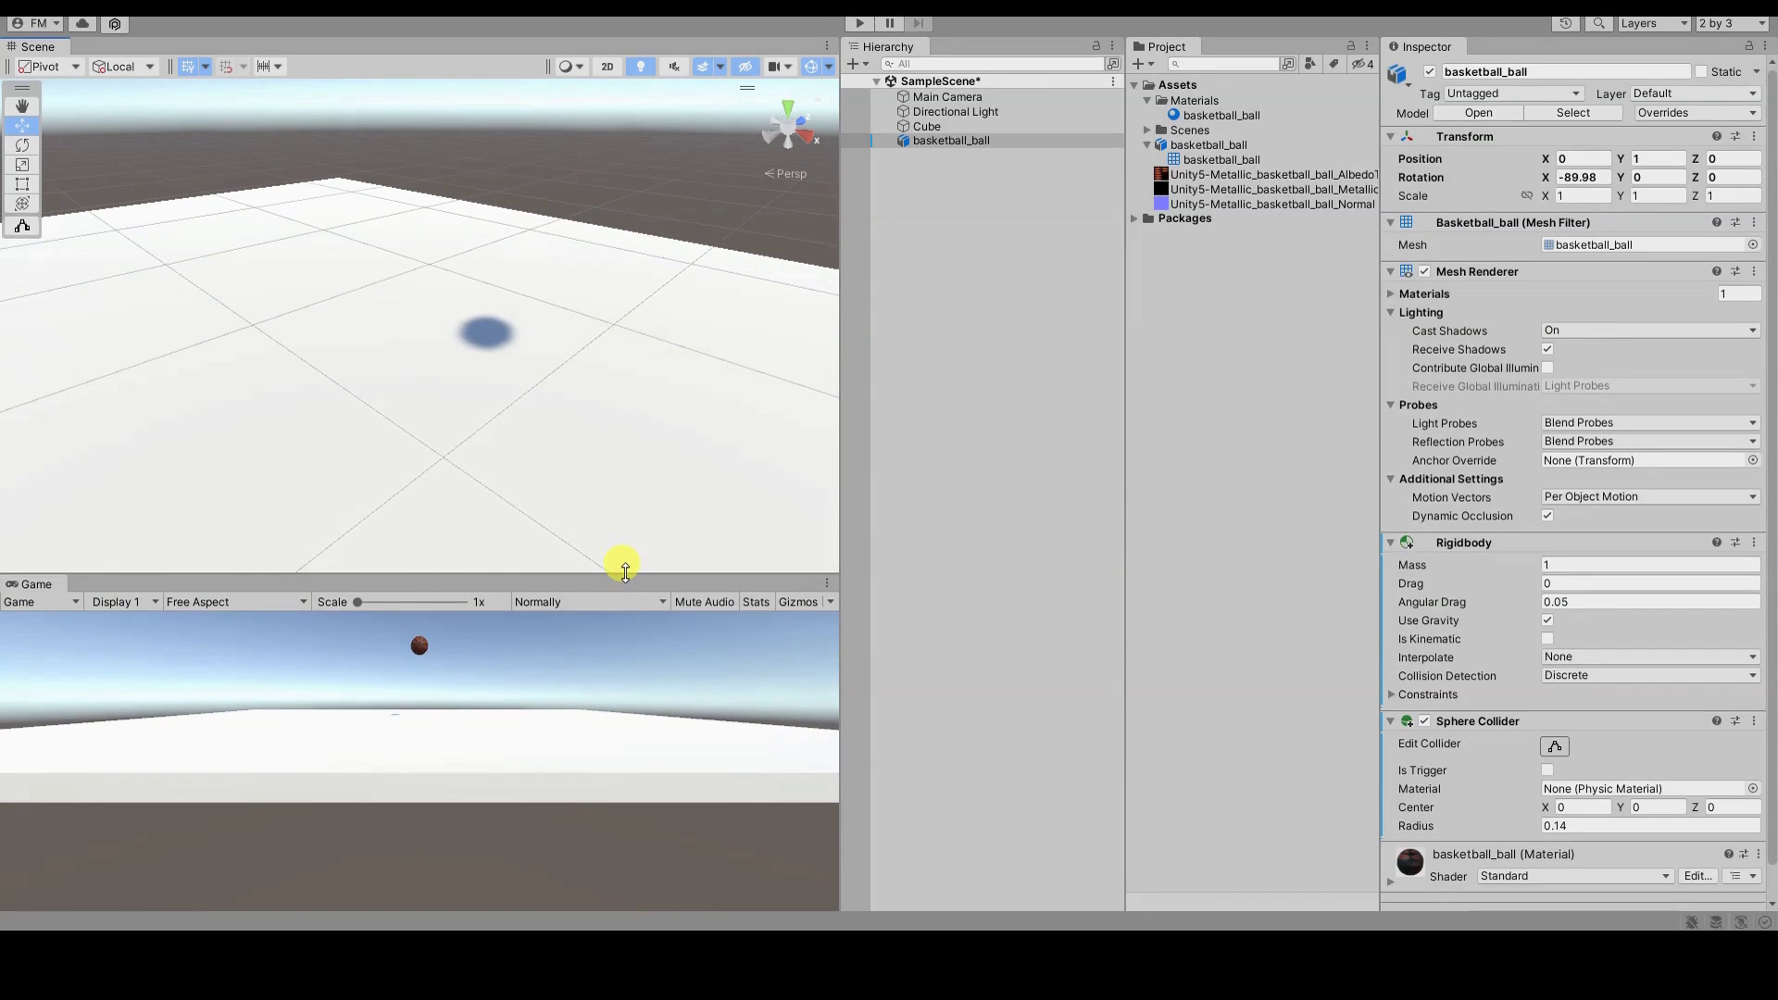
drag(840, 555, 913, 553)
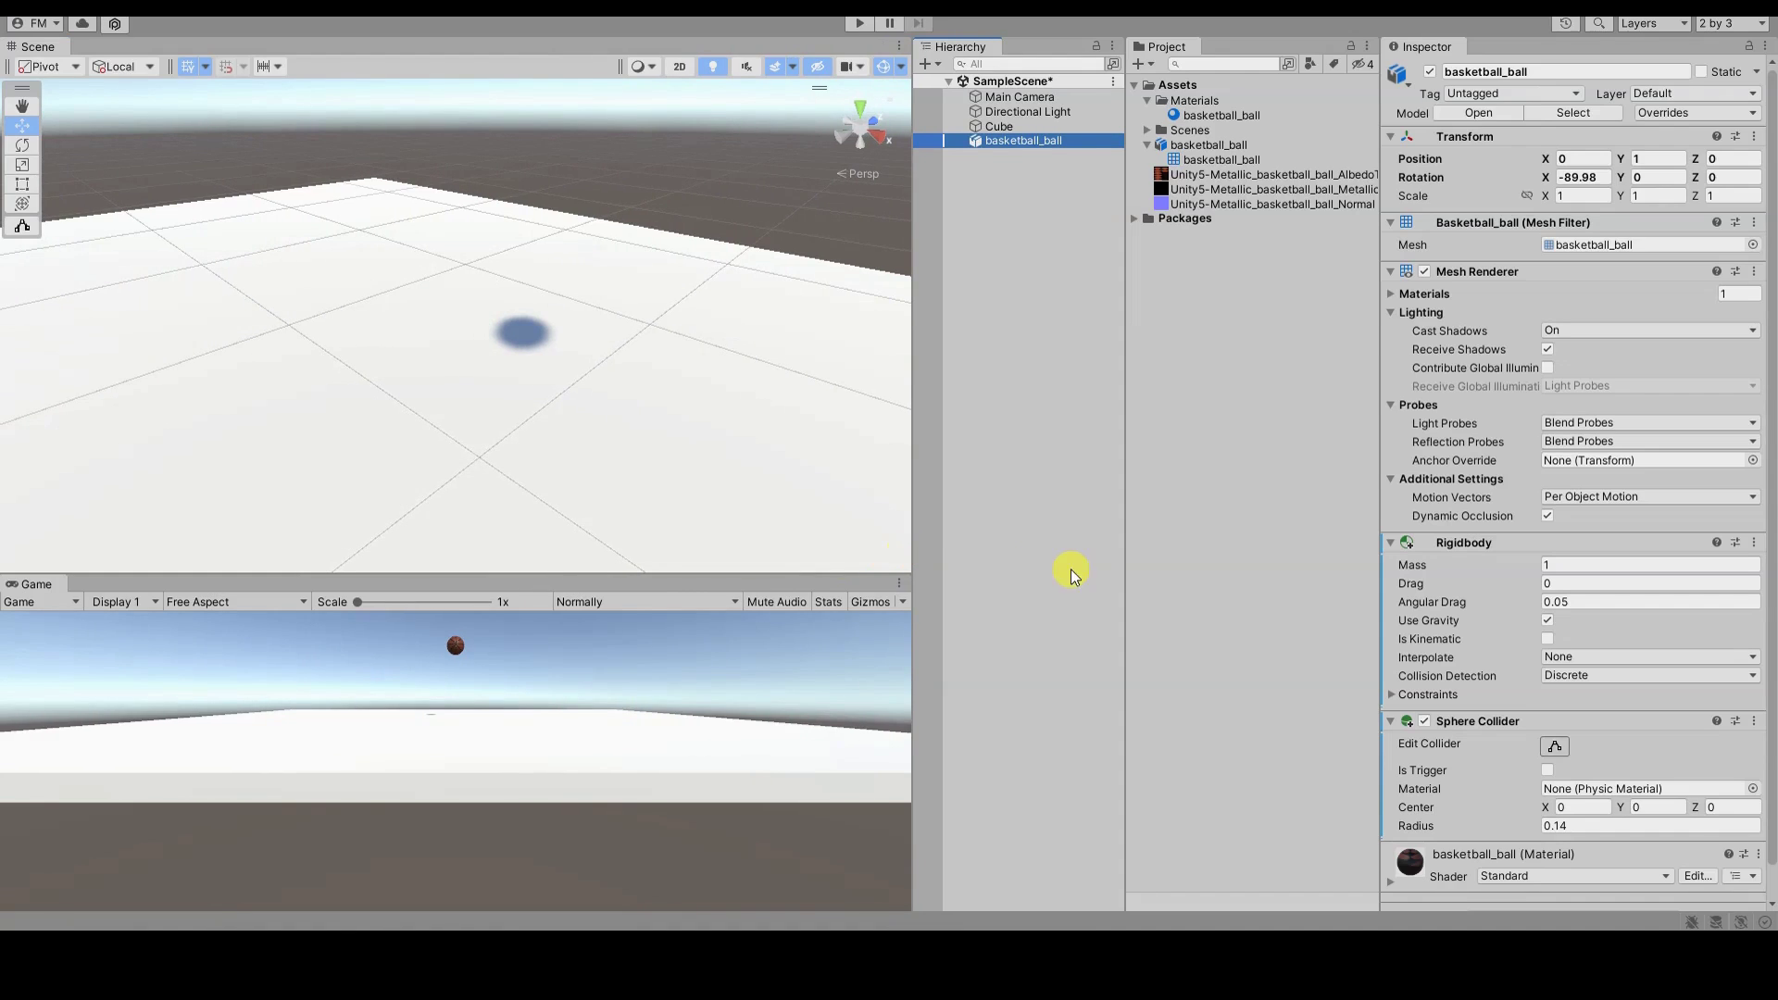
drag(1127, 568, 1153, 562)
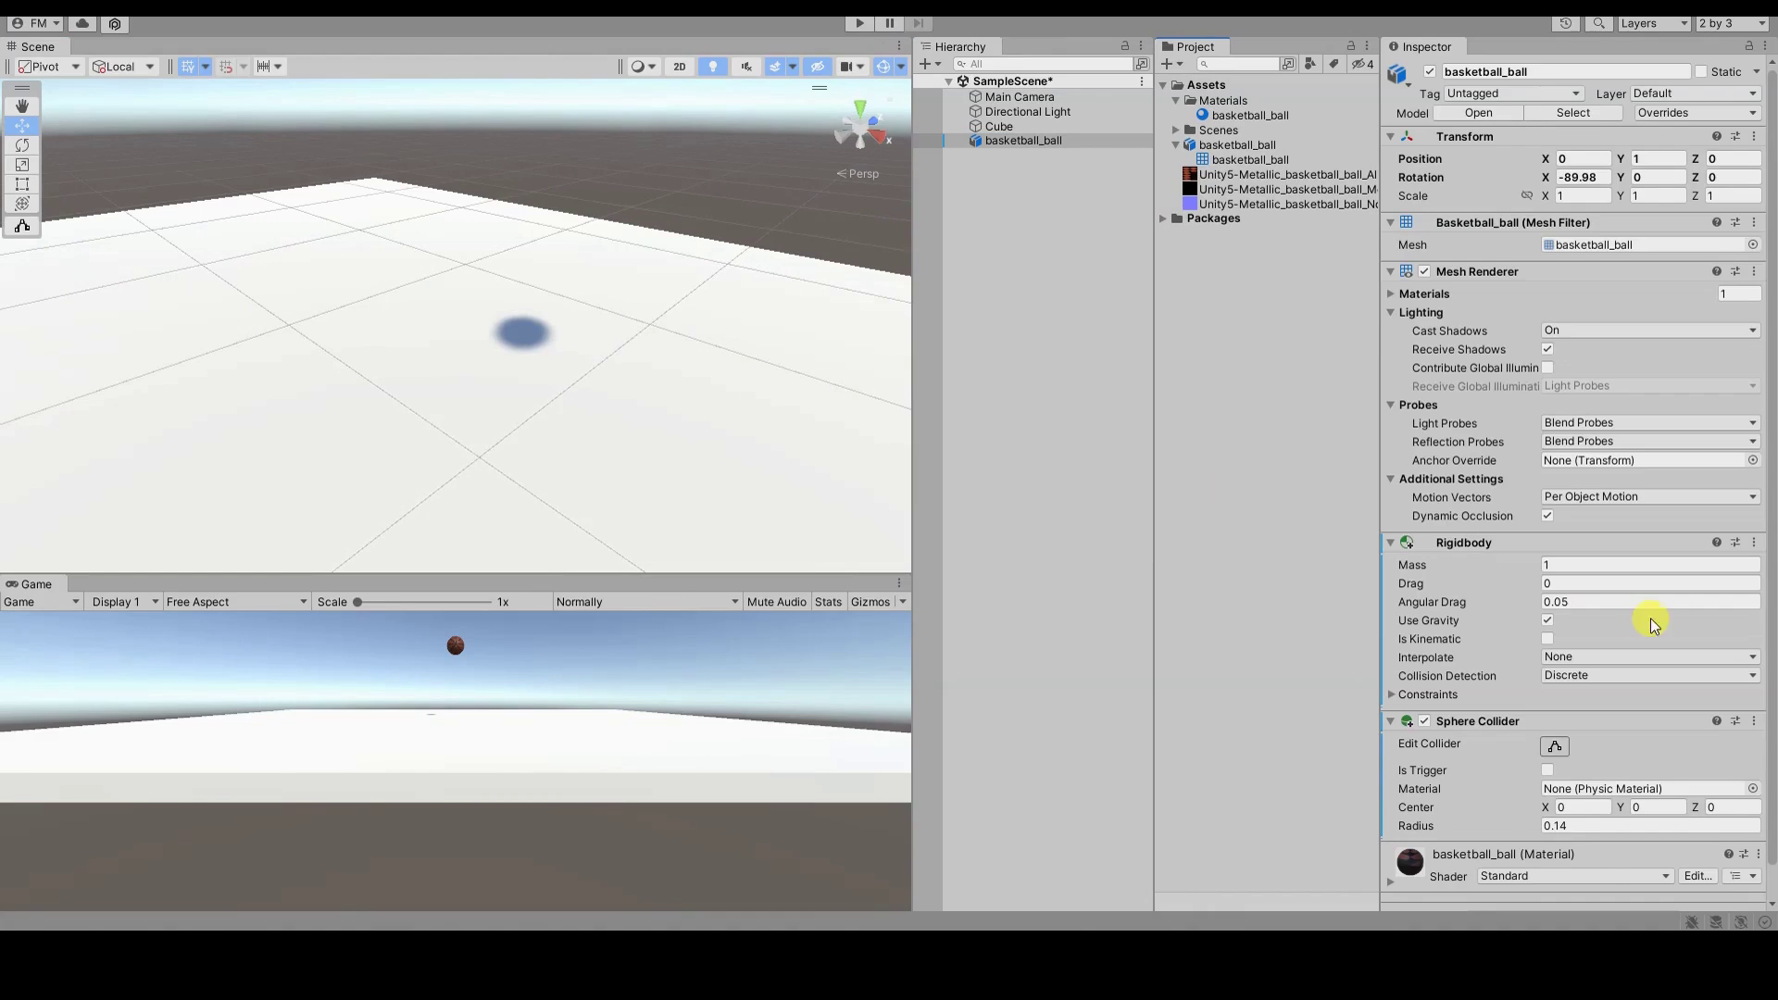
scroll(1651, 626, down, 1)
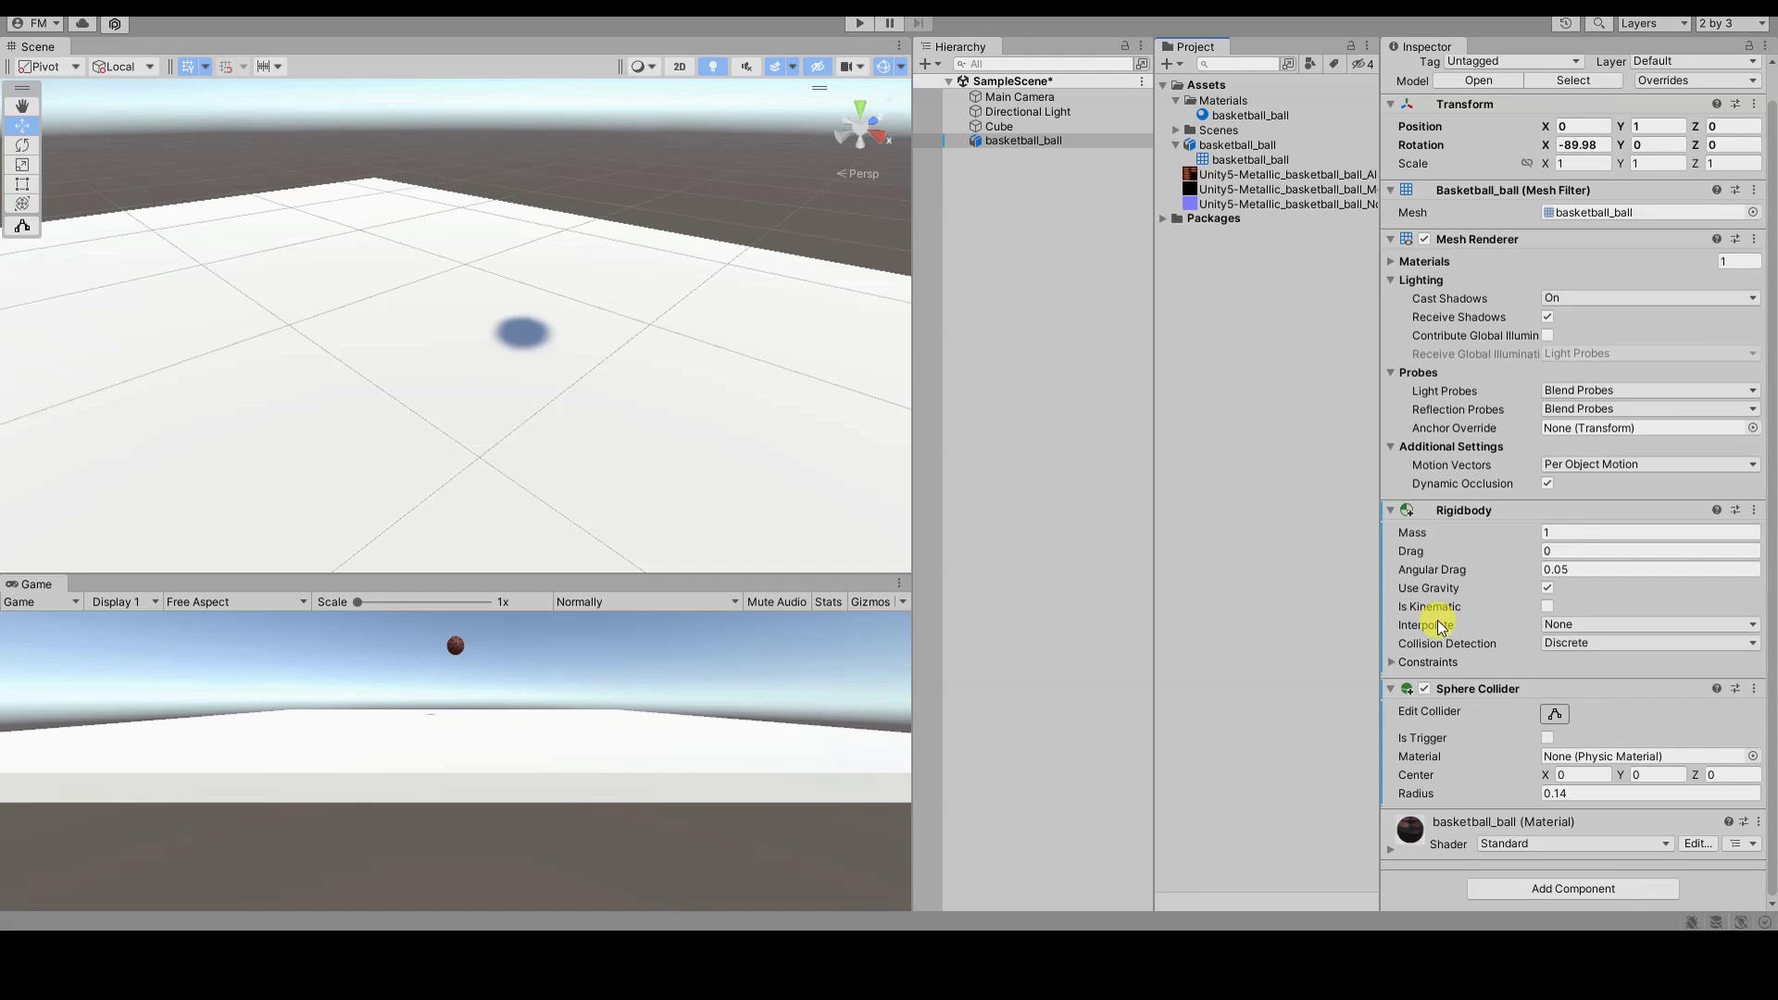
Step: Collapse the Rigidbody, Mesh Renderer, Mesh Filter and Transform components, then pan to the ball
click(1388, 511)
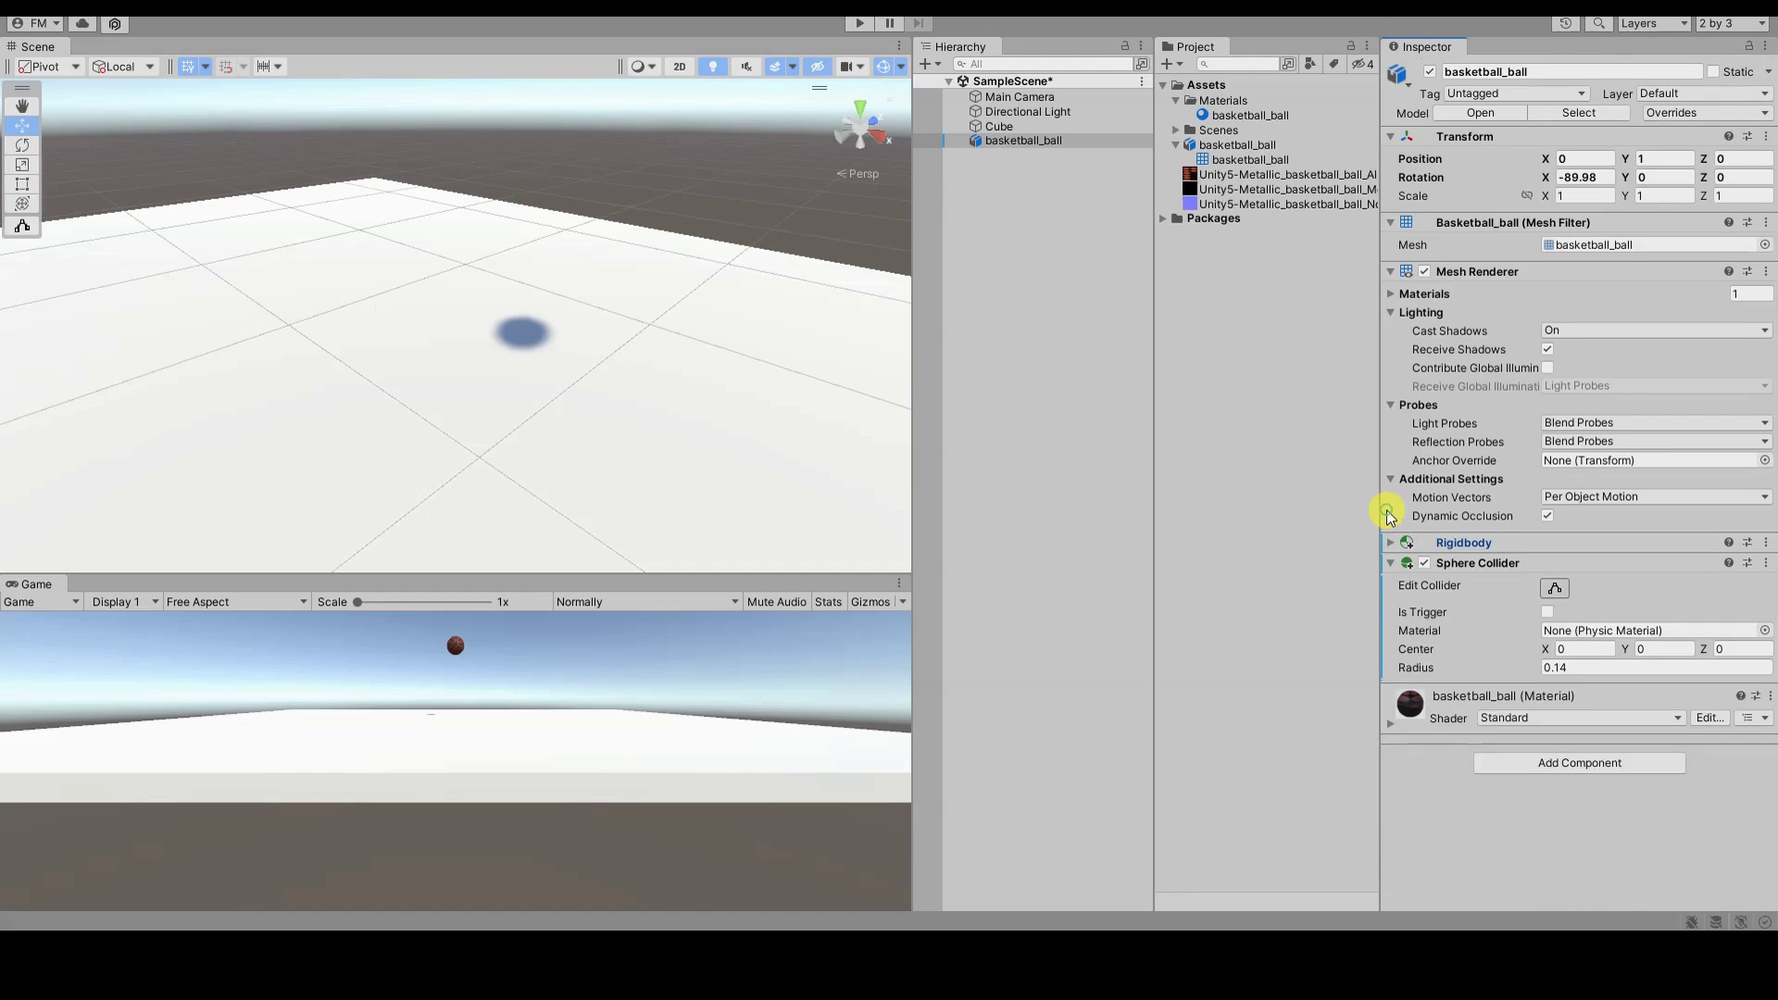
click(1389, 273)
click(1390, 223)
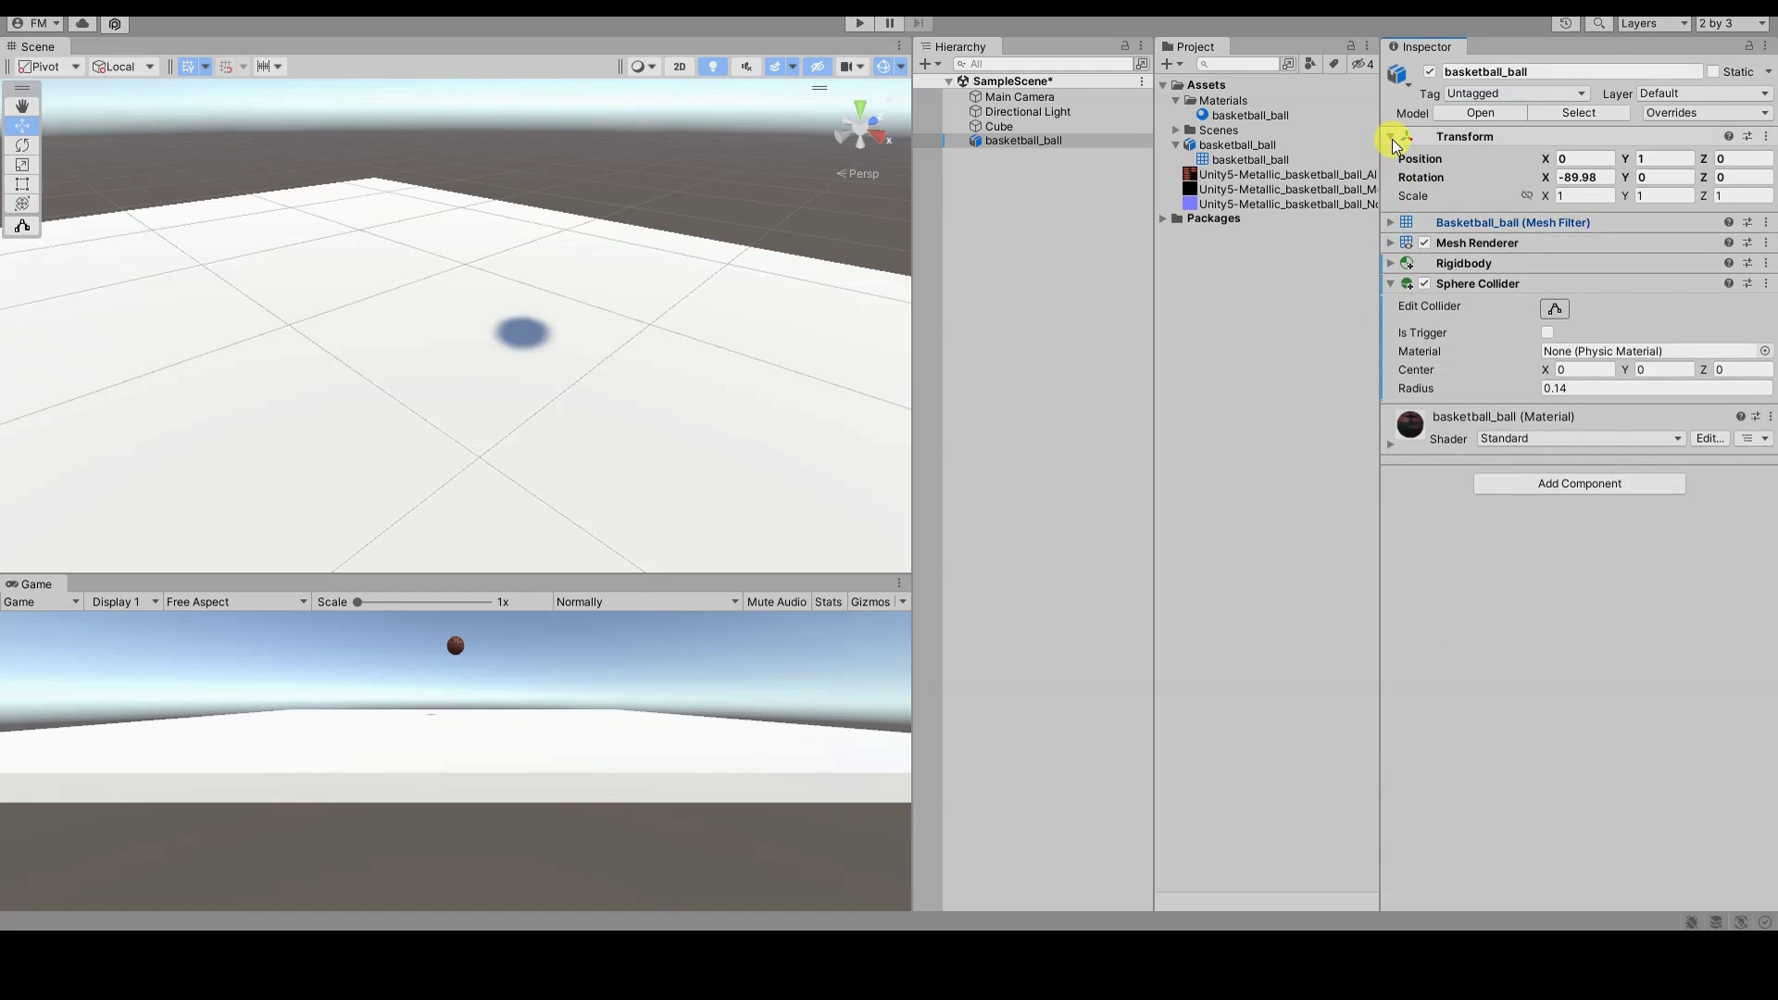
click(1390, 137)
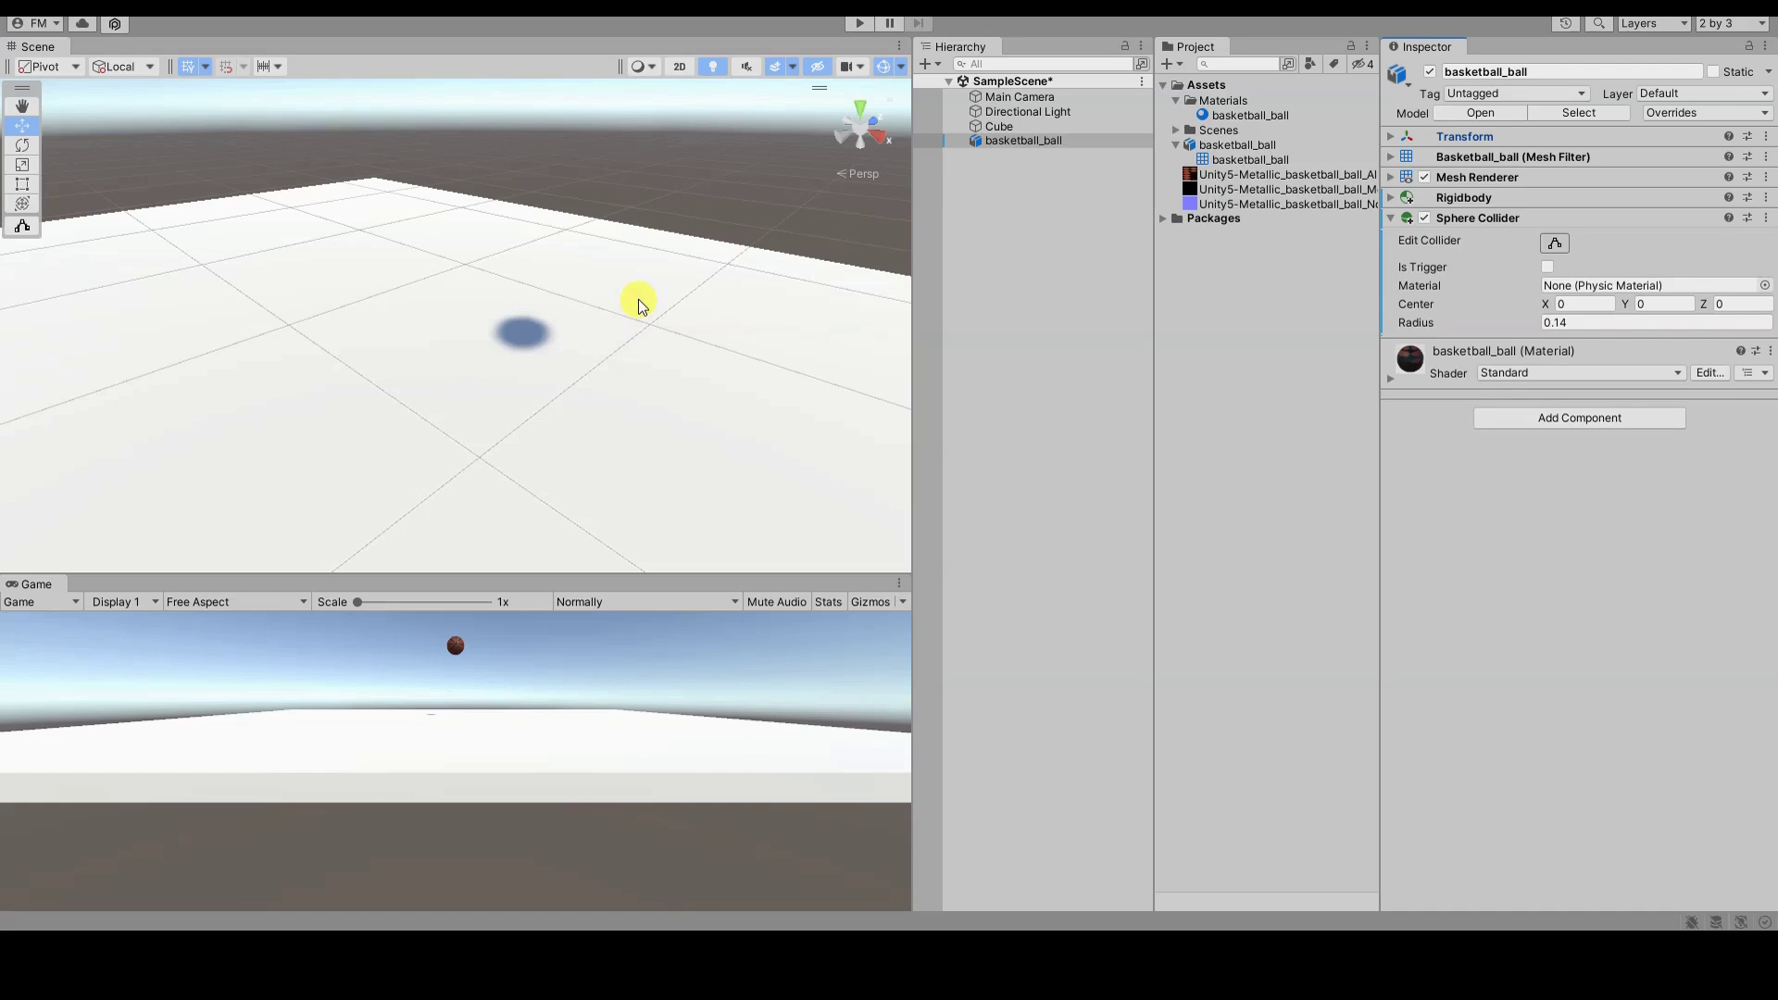
middle_drag(654, 278, 623, 278)
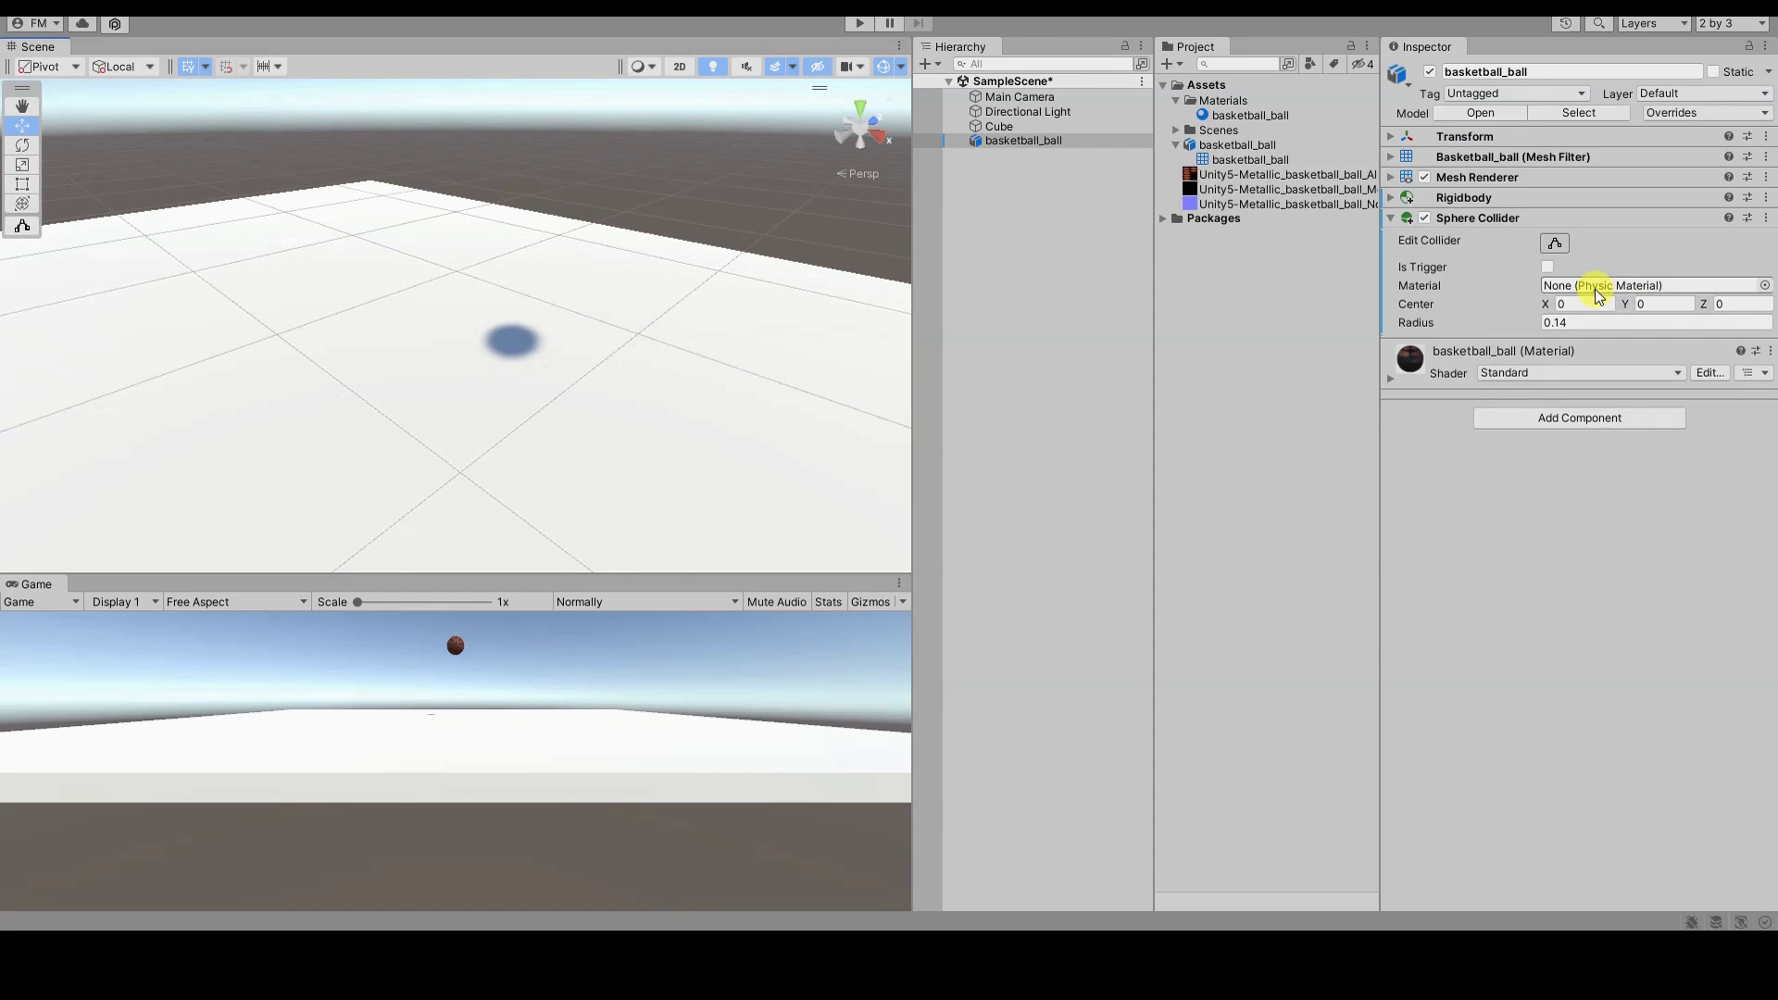
mouse_move(734, 349)
middle_down()
mouse_move(643, 315)
mouse_move(656, 432)
mouse_move(643, 426)
middle_up()
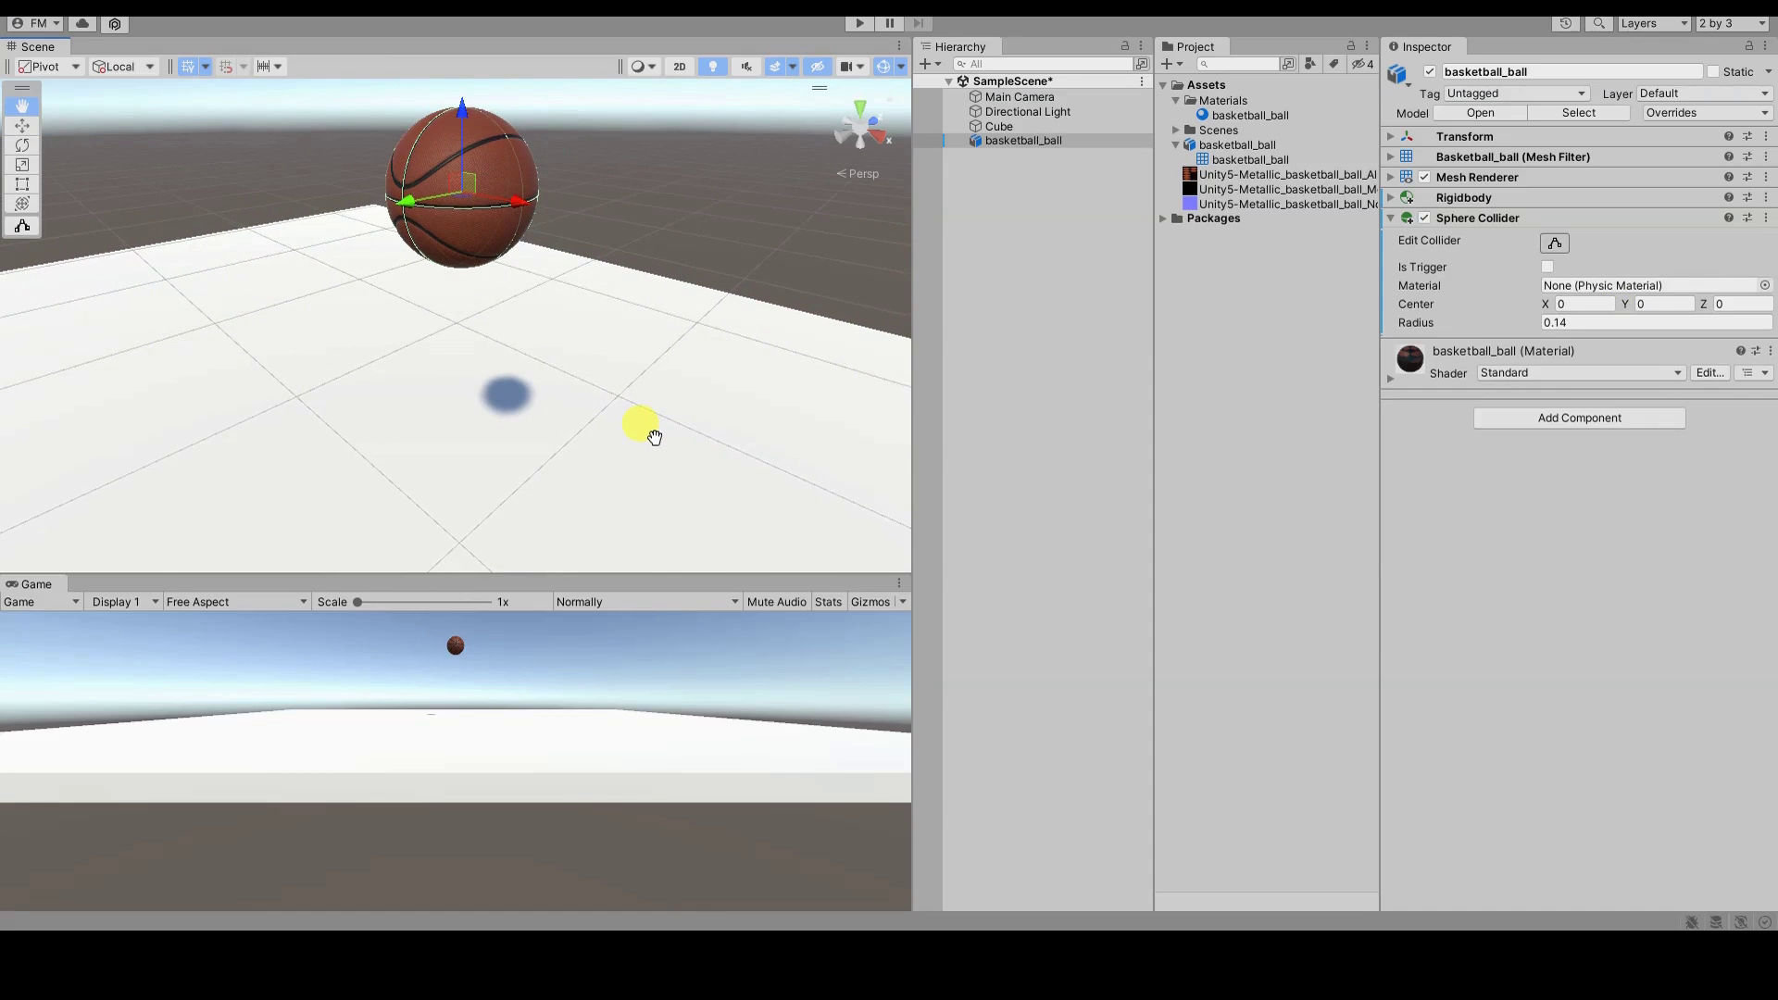
Step: Create a Physic Material in the Project assets and name it bouncing-ball
click(1326, 507)
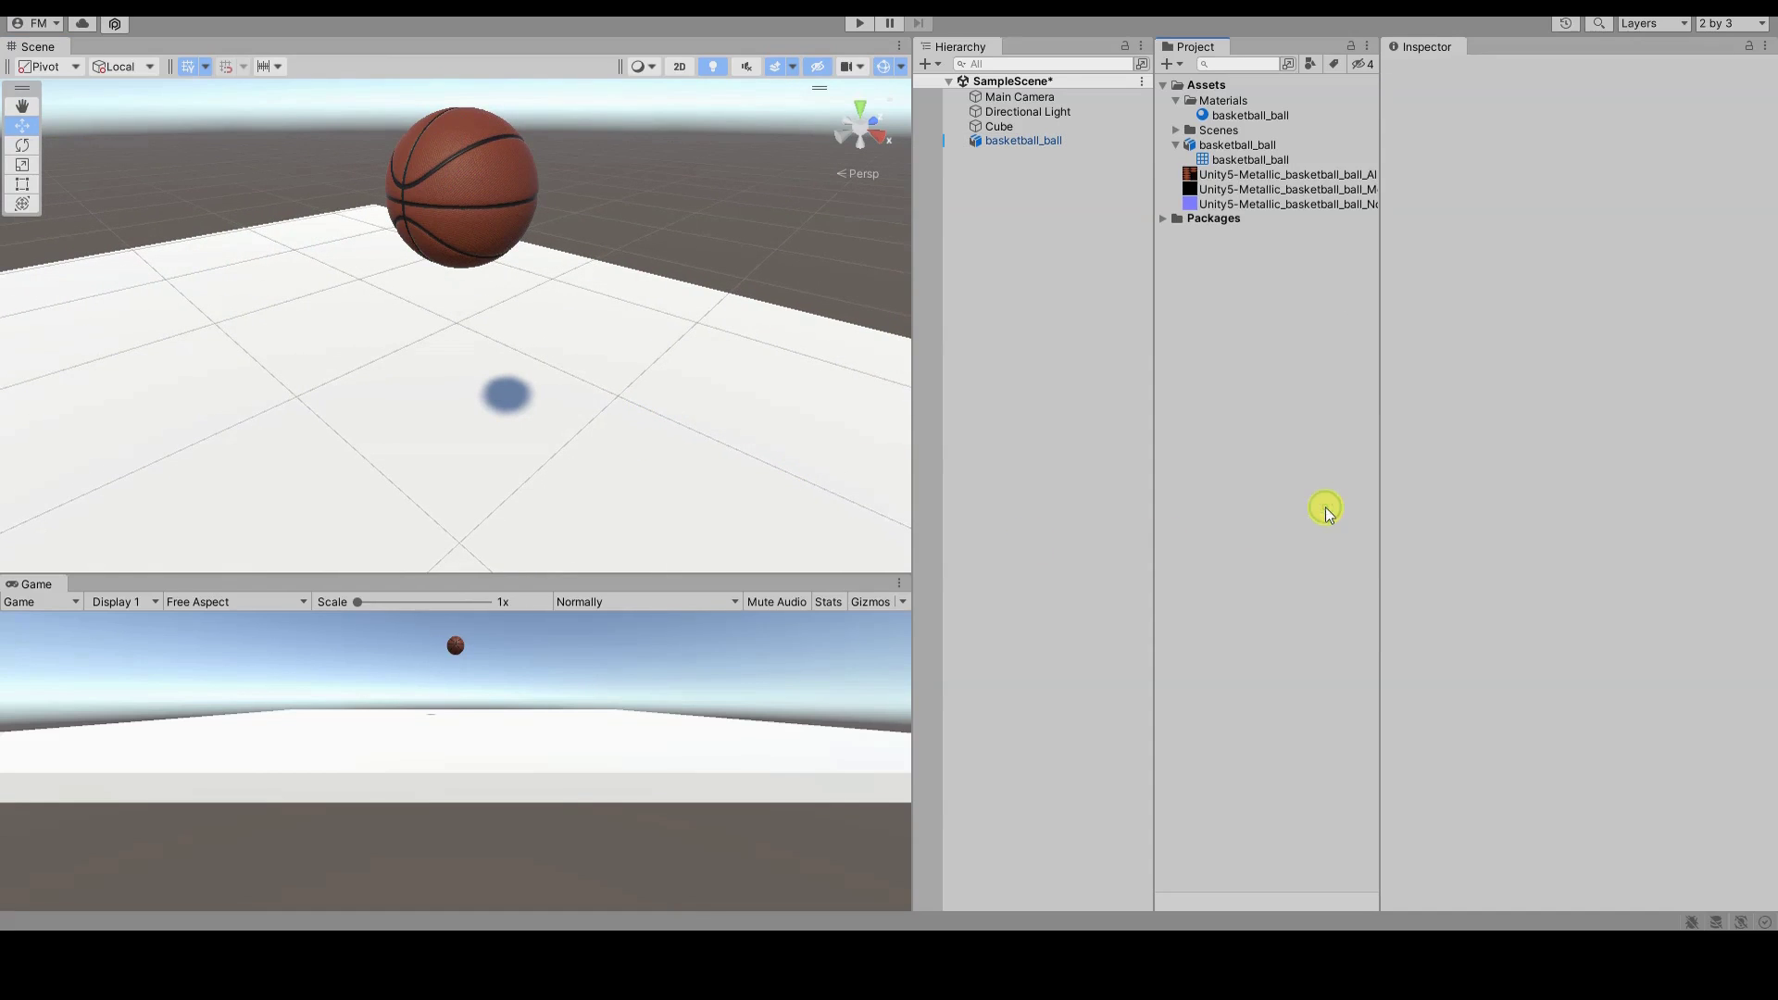
right_click(1288, 348)
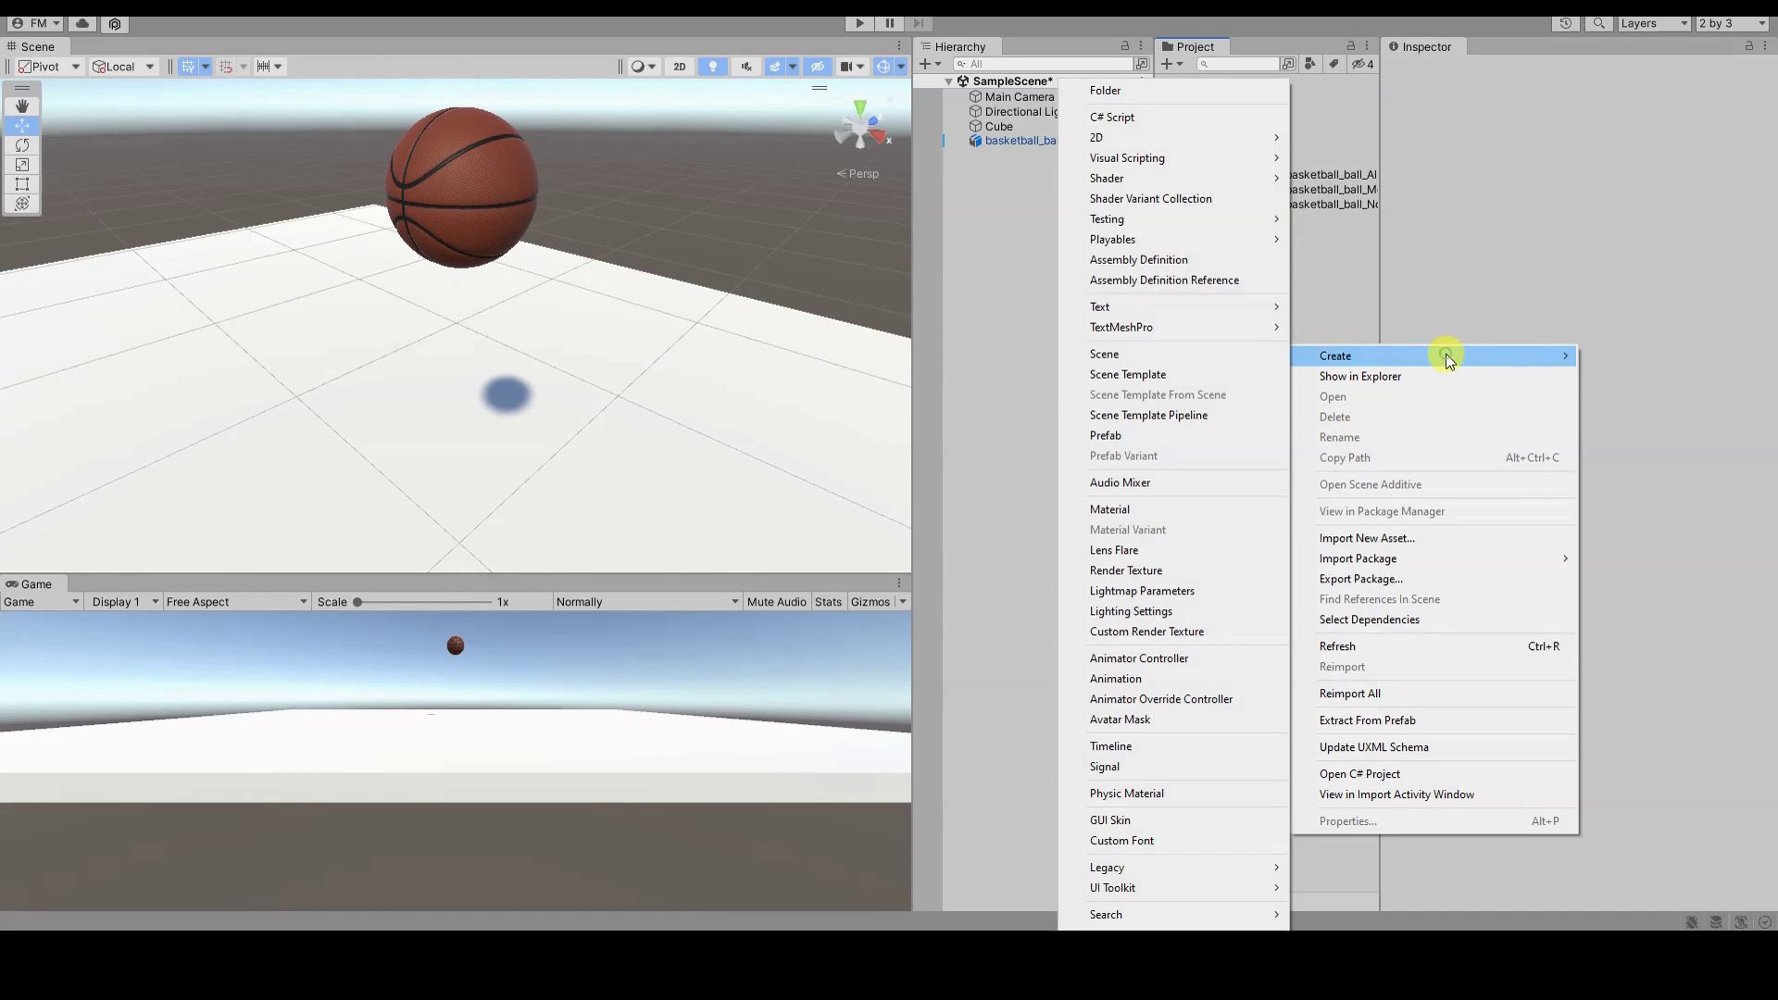
mouse_move(1439, 357)
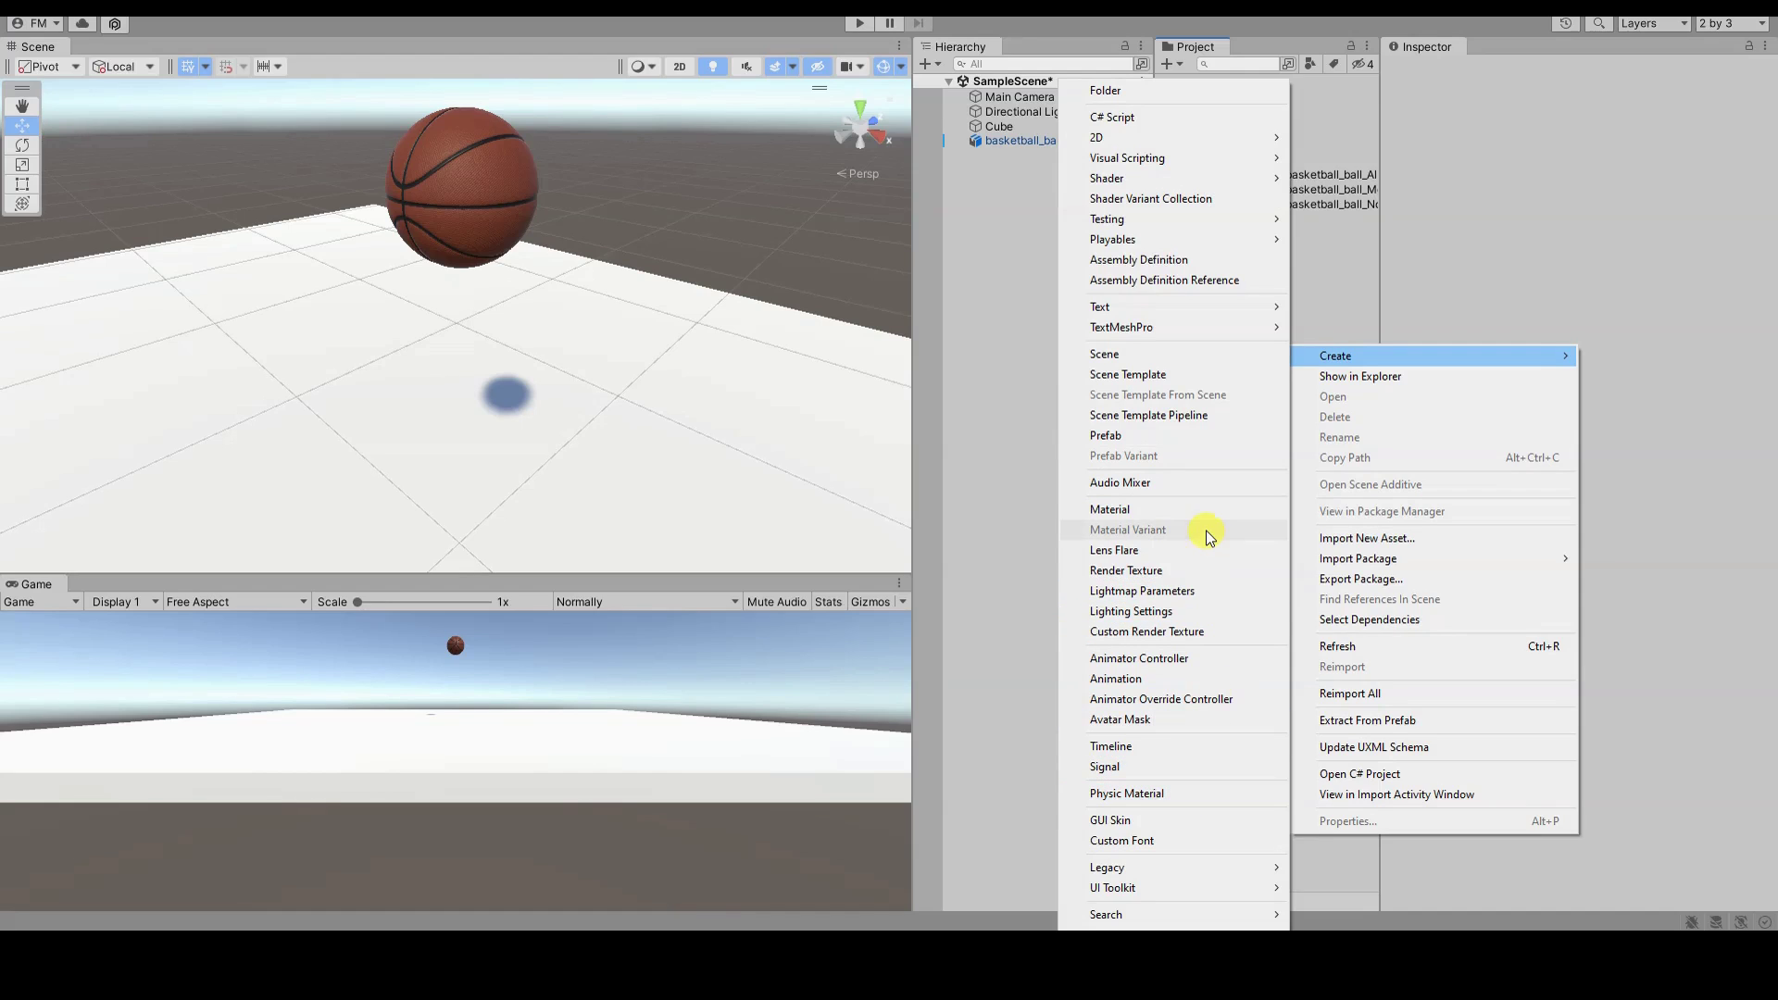
click(1201, 791)
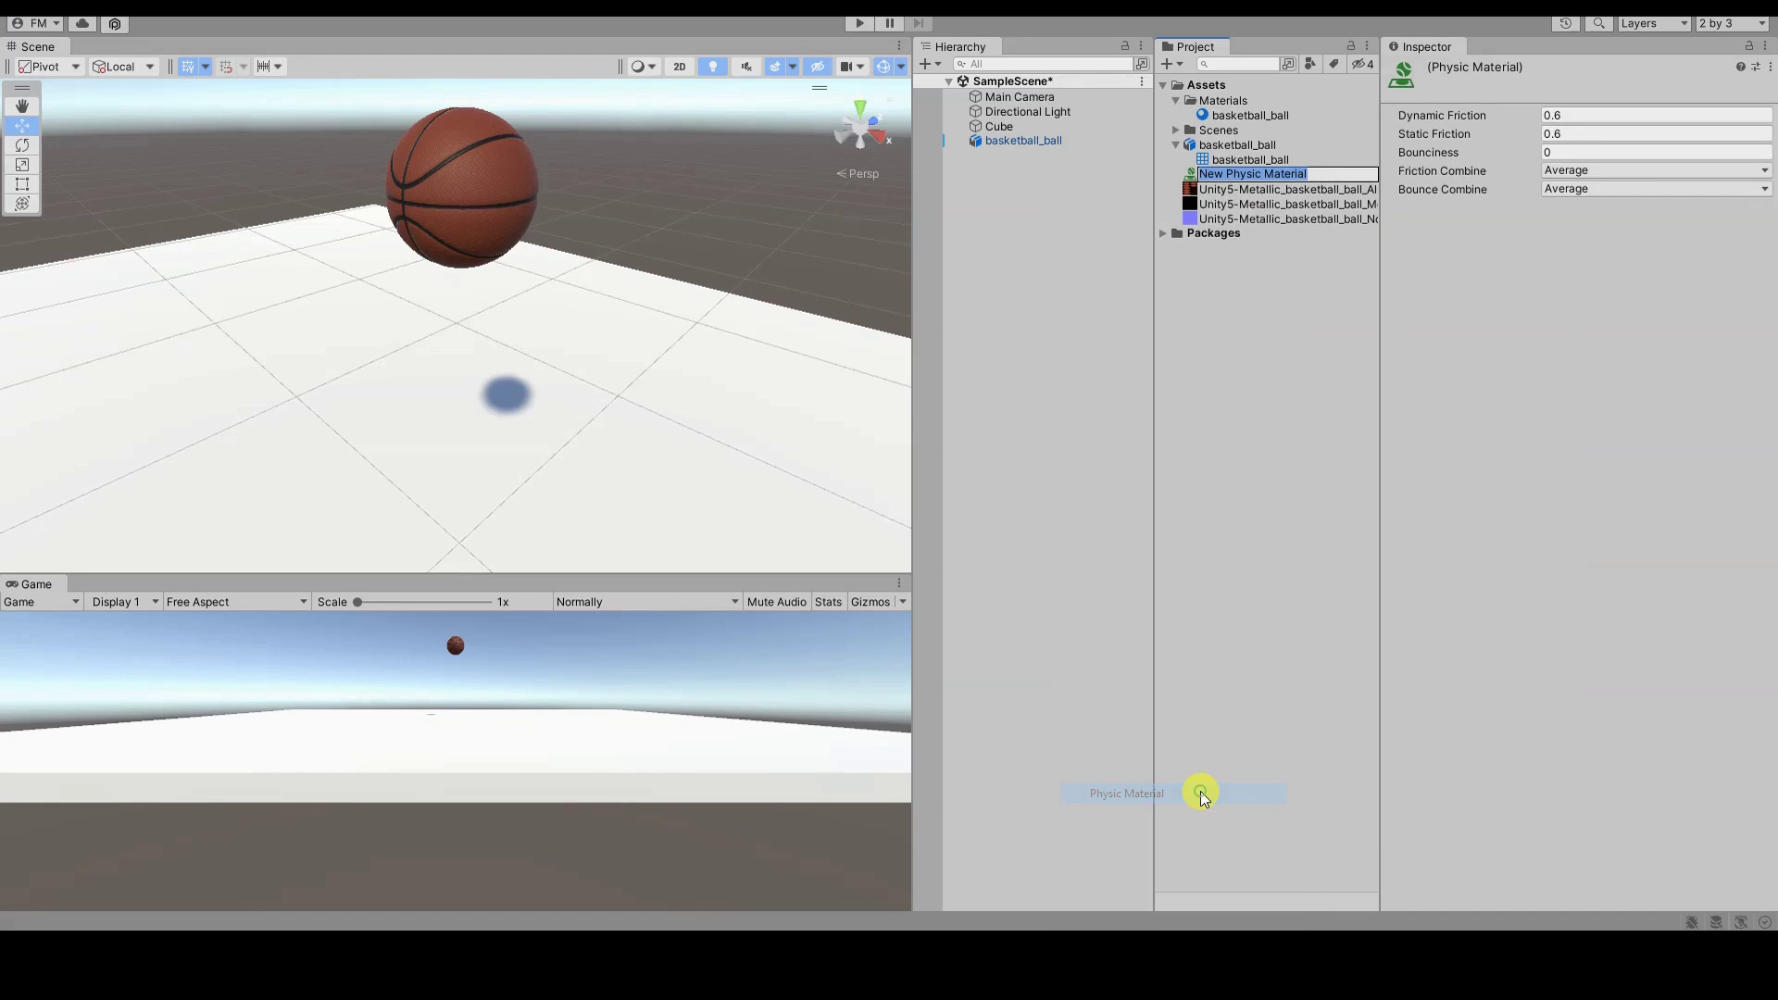
text(boun)
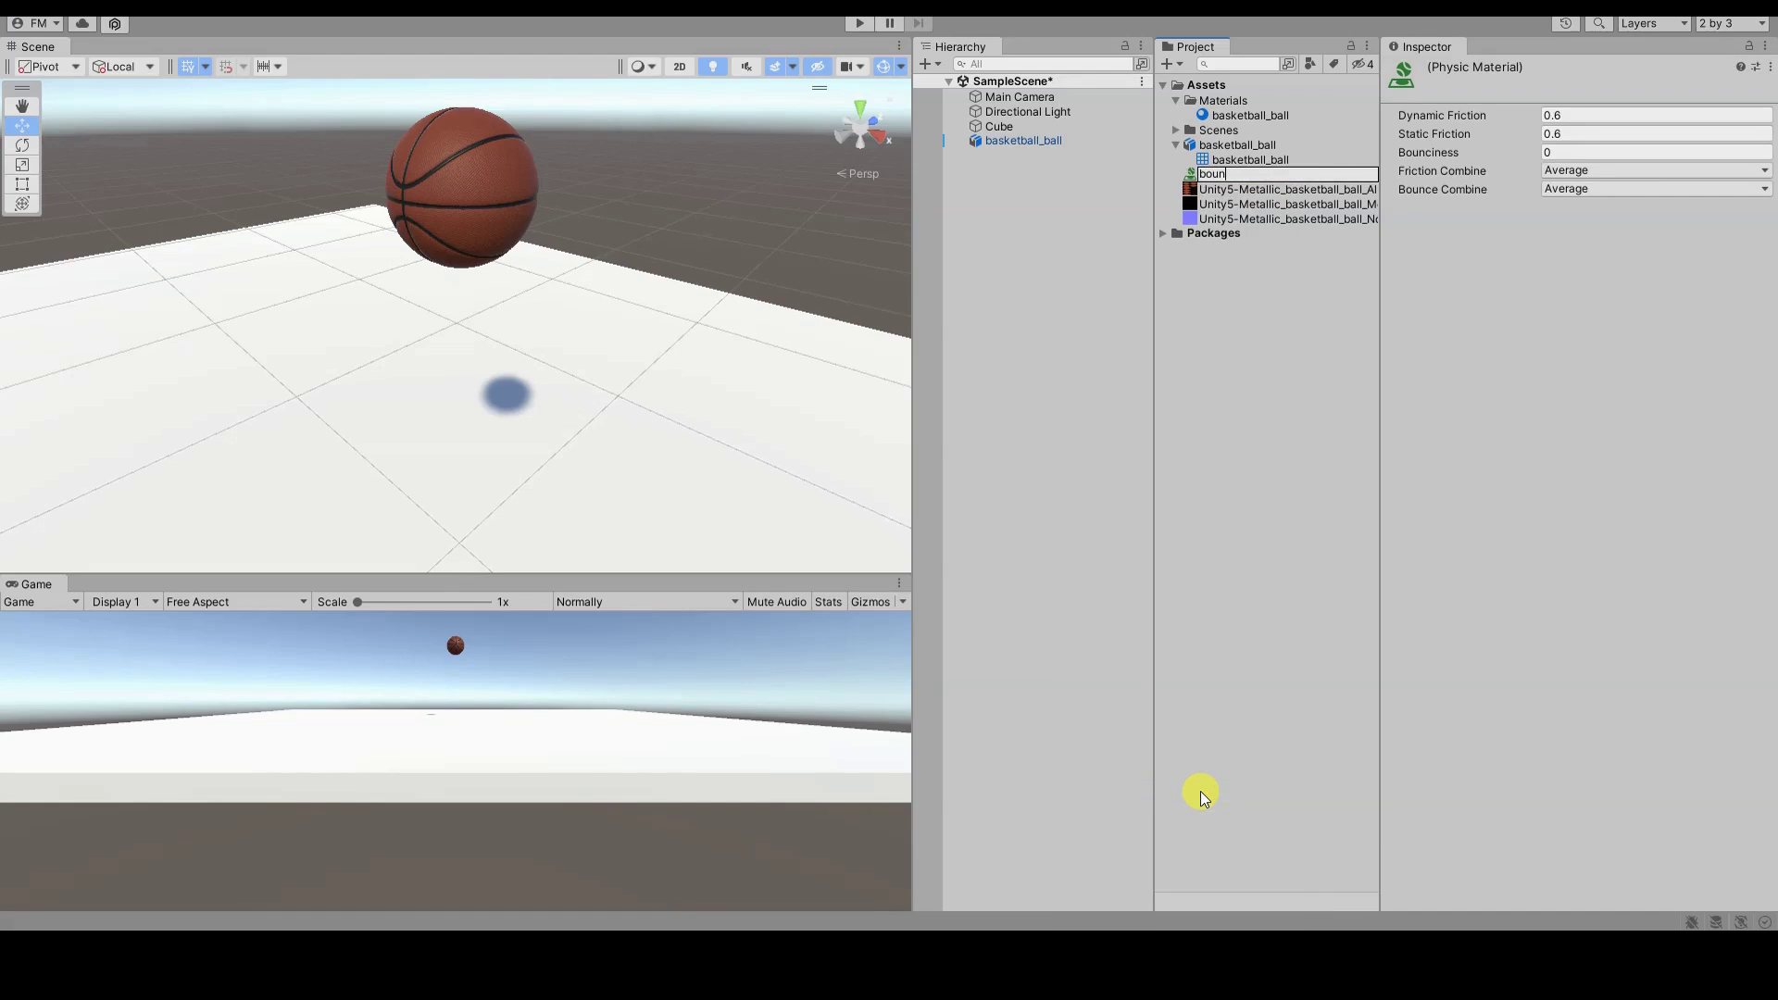
text(cing-ball)
click(1202, 794)
Step: Assign bouncing-ball to the basketball's Sphere Collider, test the bounce, and show the material's properties
click(1017, 140)
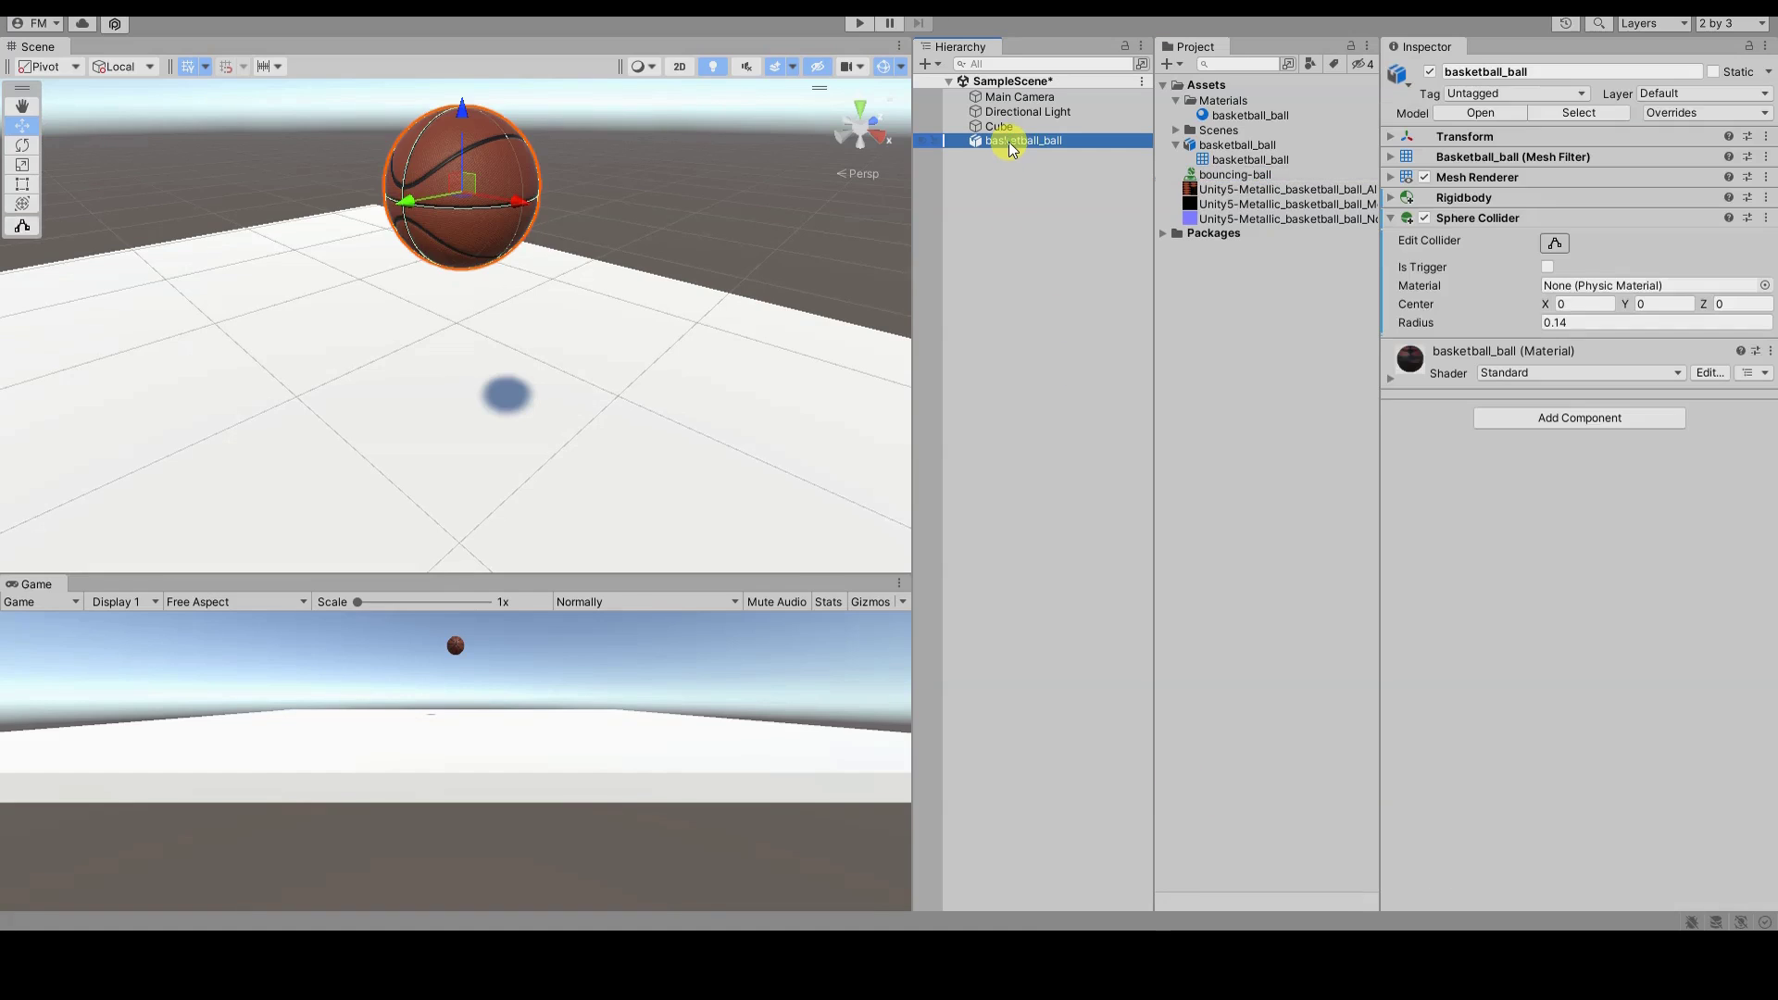
drag(1229, 177, 1625, 284)
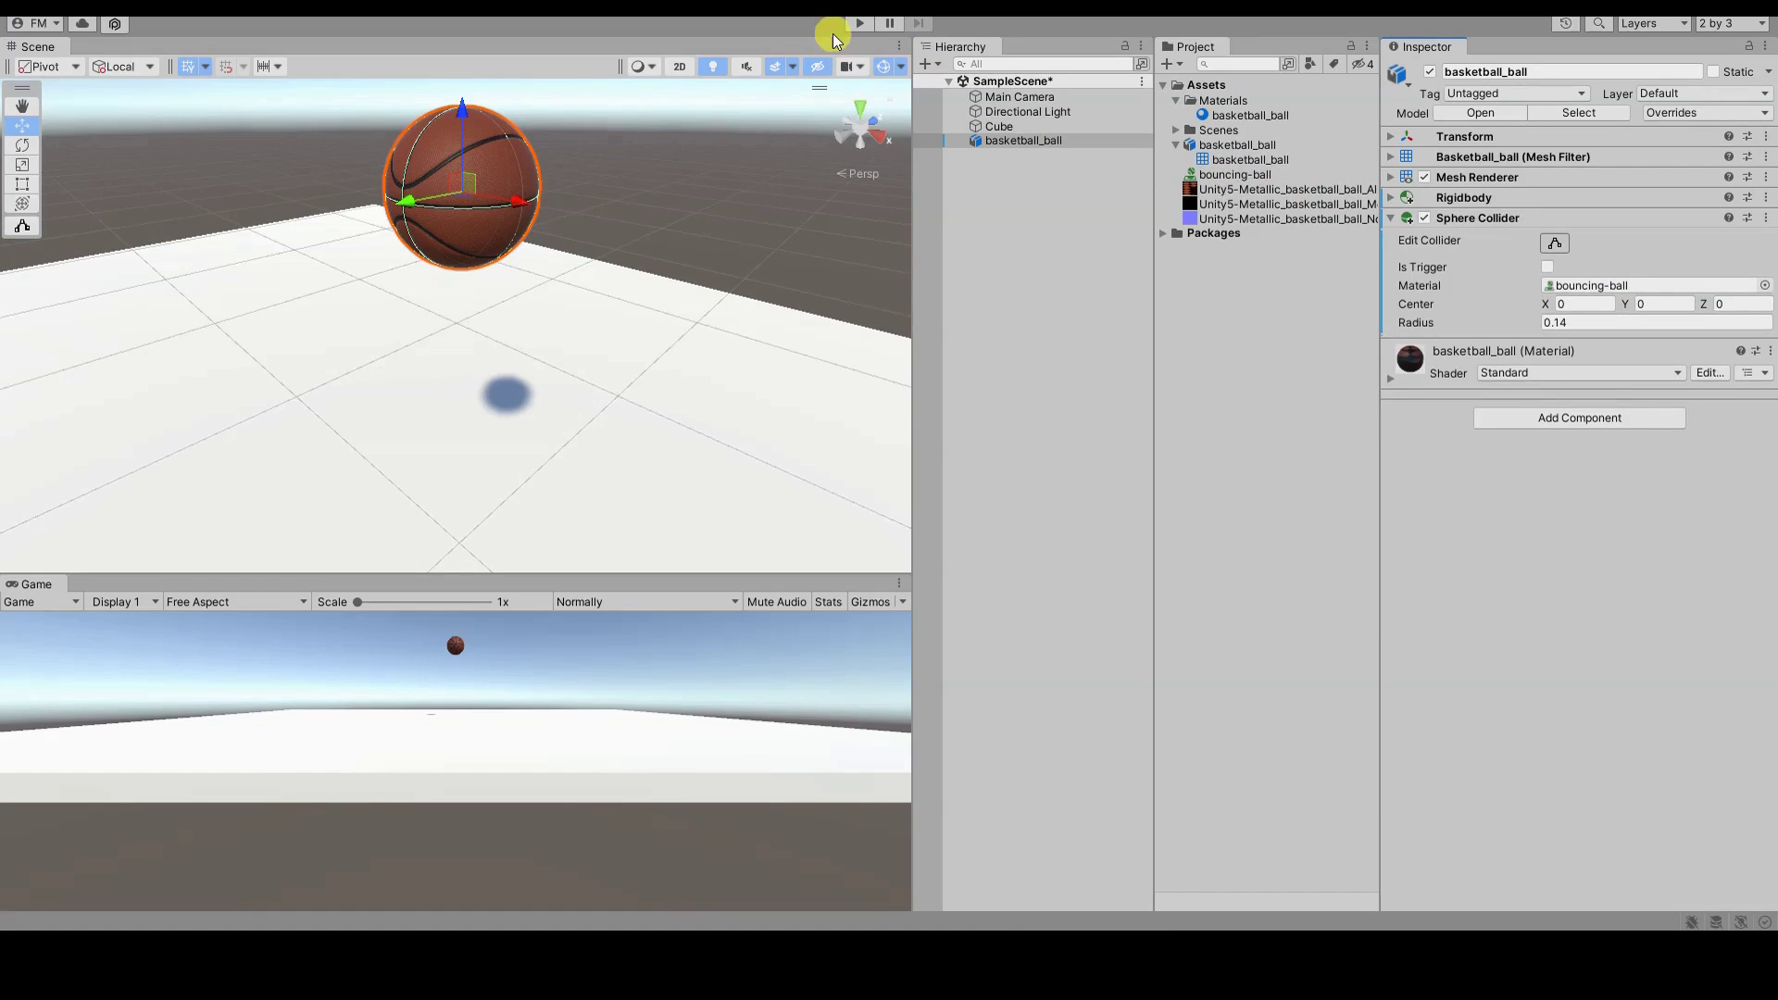
click(861, 22)
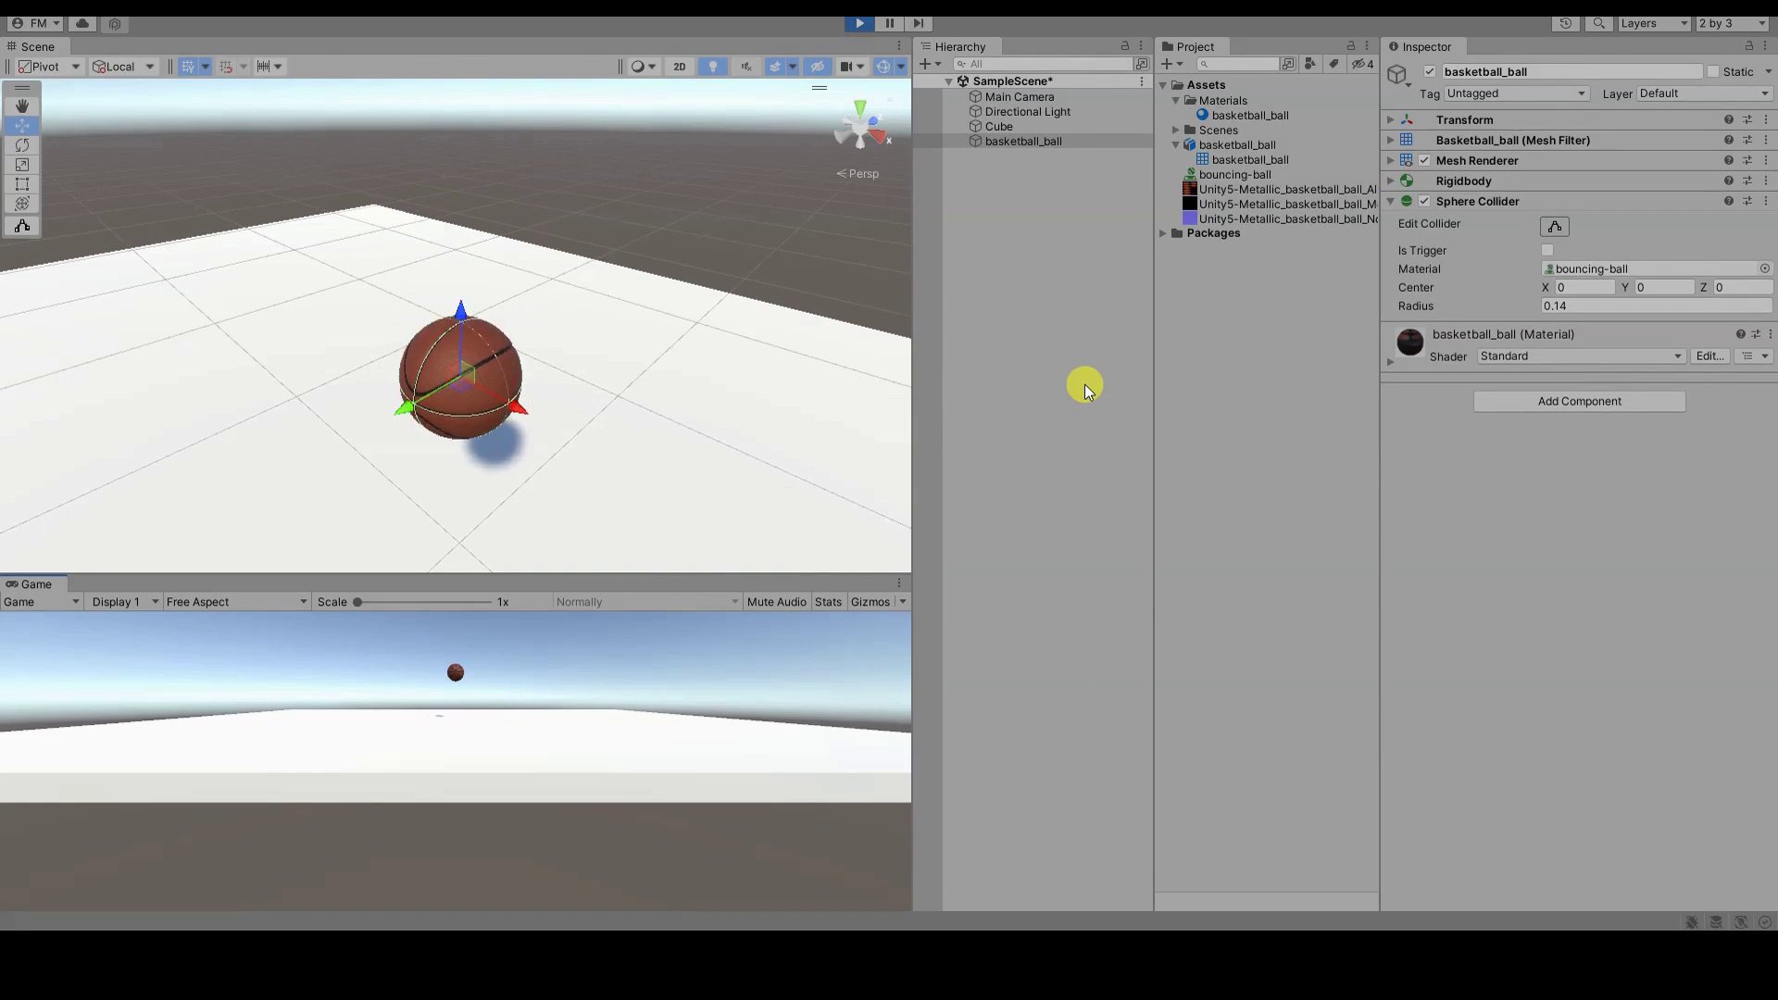
click(865, 24)
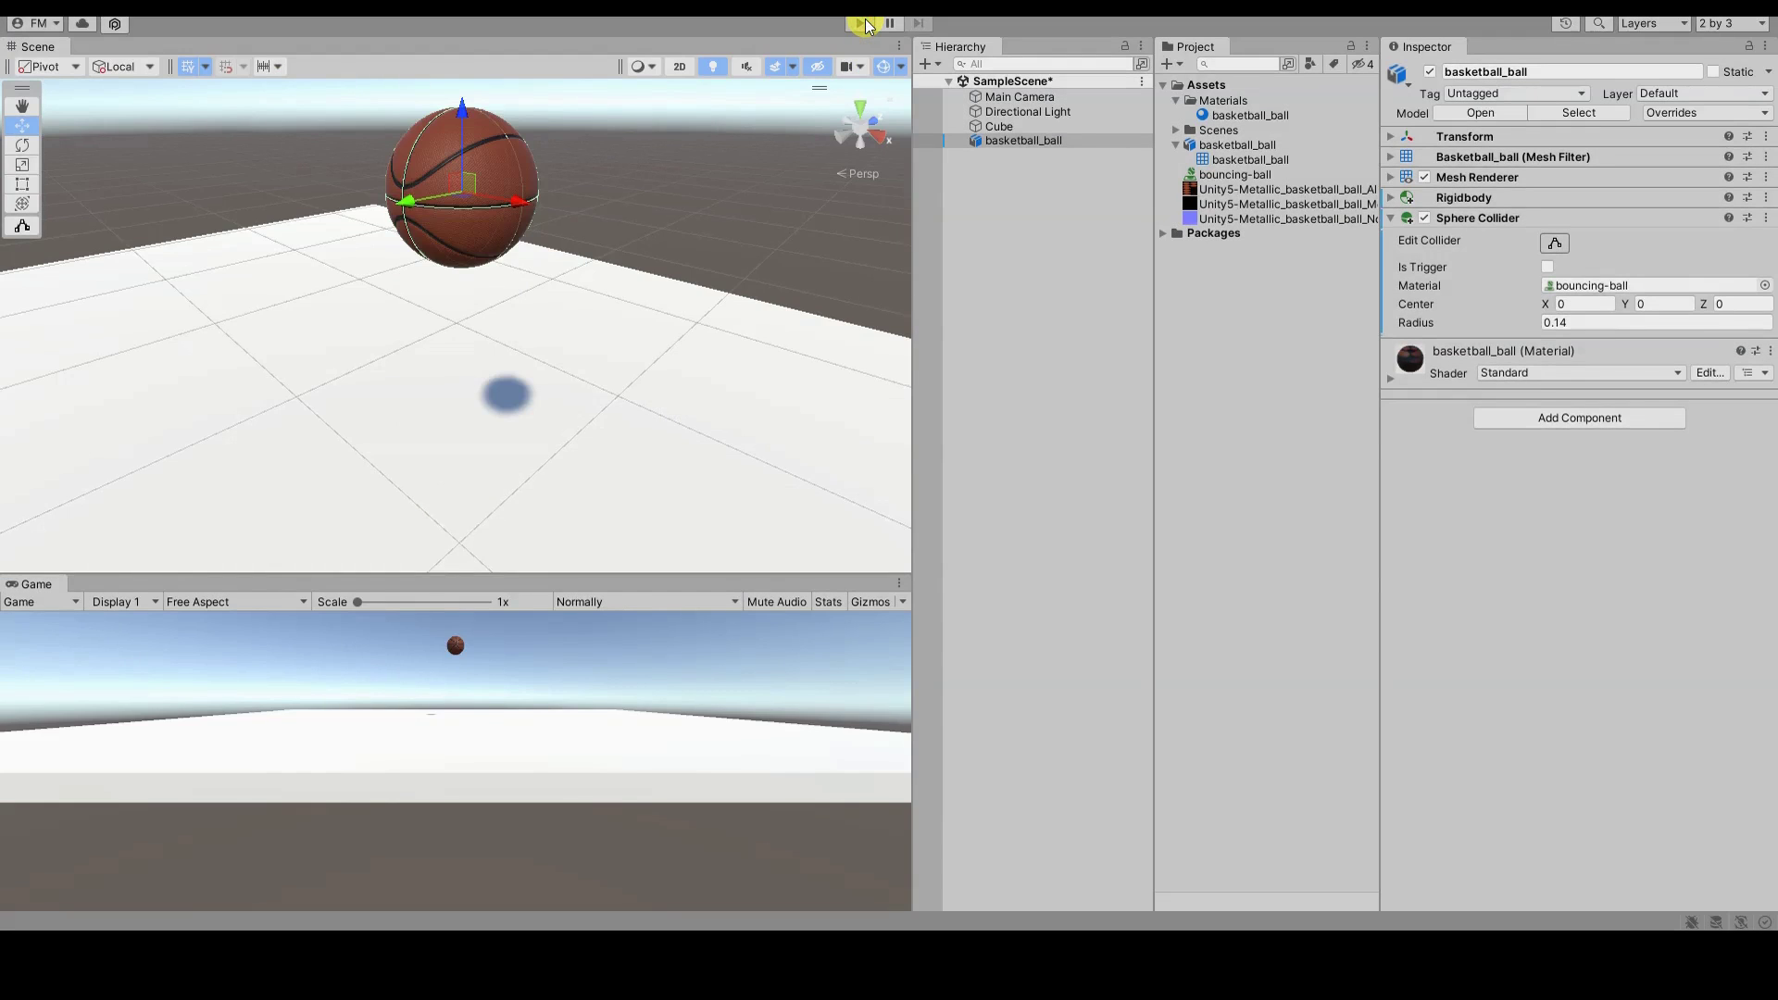
click(1251, 175)
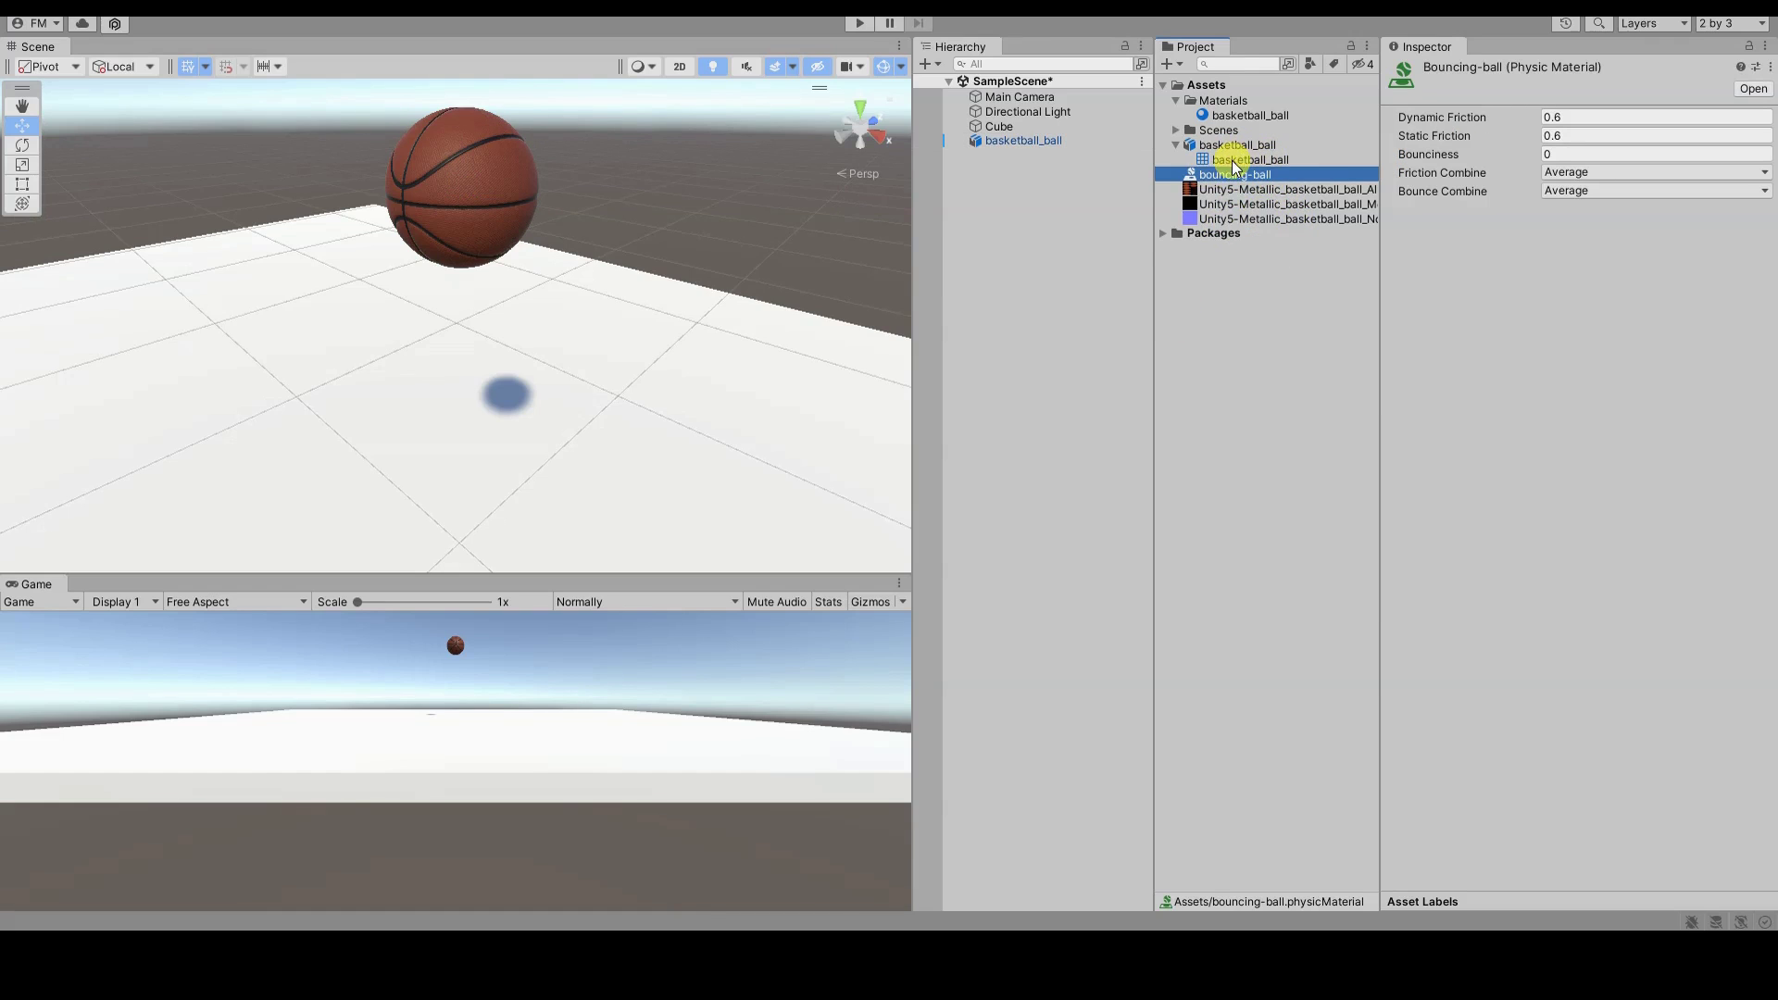
Step: Change the bouncing-ball material's Bounciness value to 1 and start a bounce test run
click(1628, 152)
click(1568, 155)
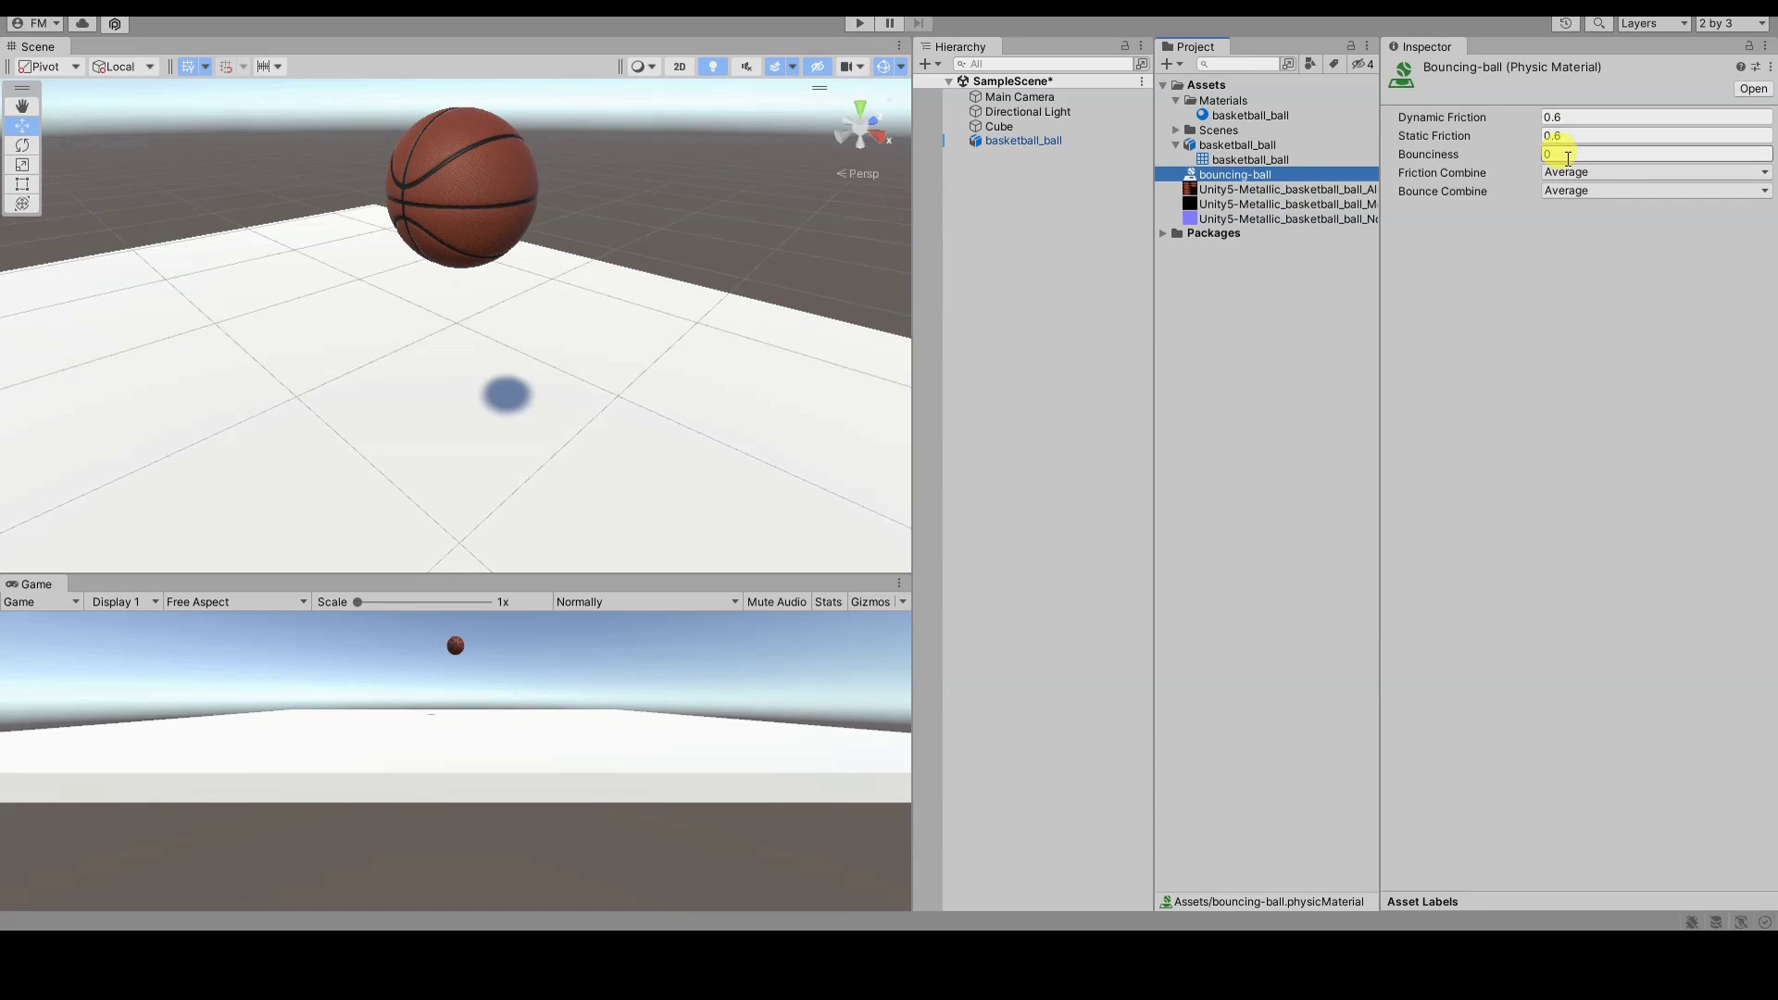
click(1567, 155)
text(1)
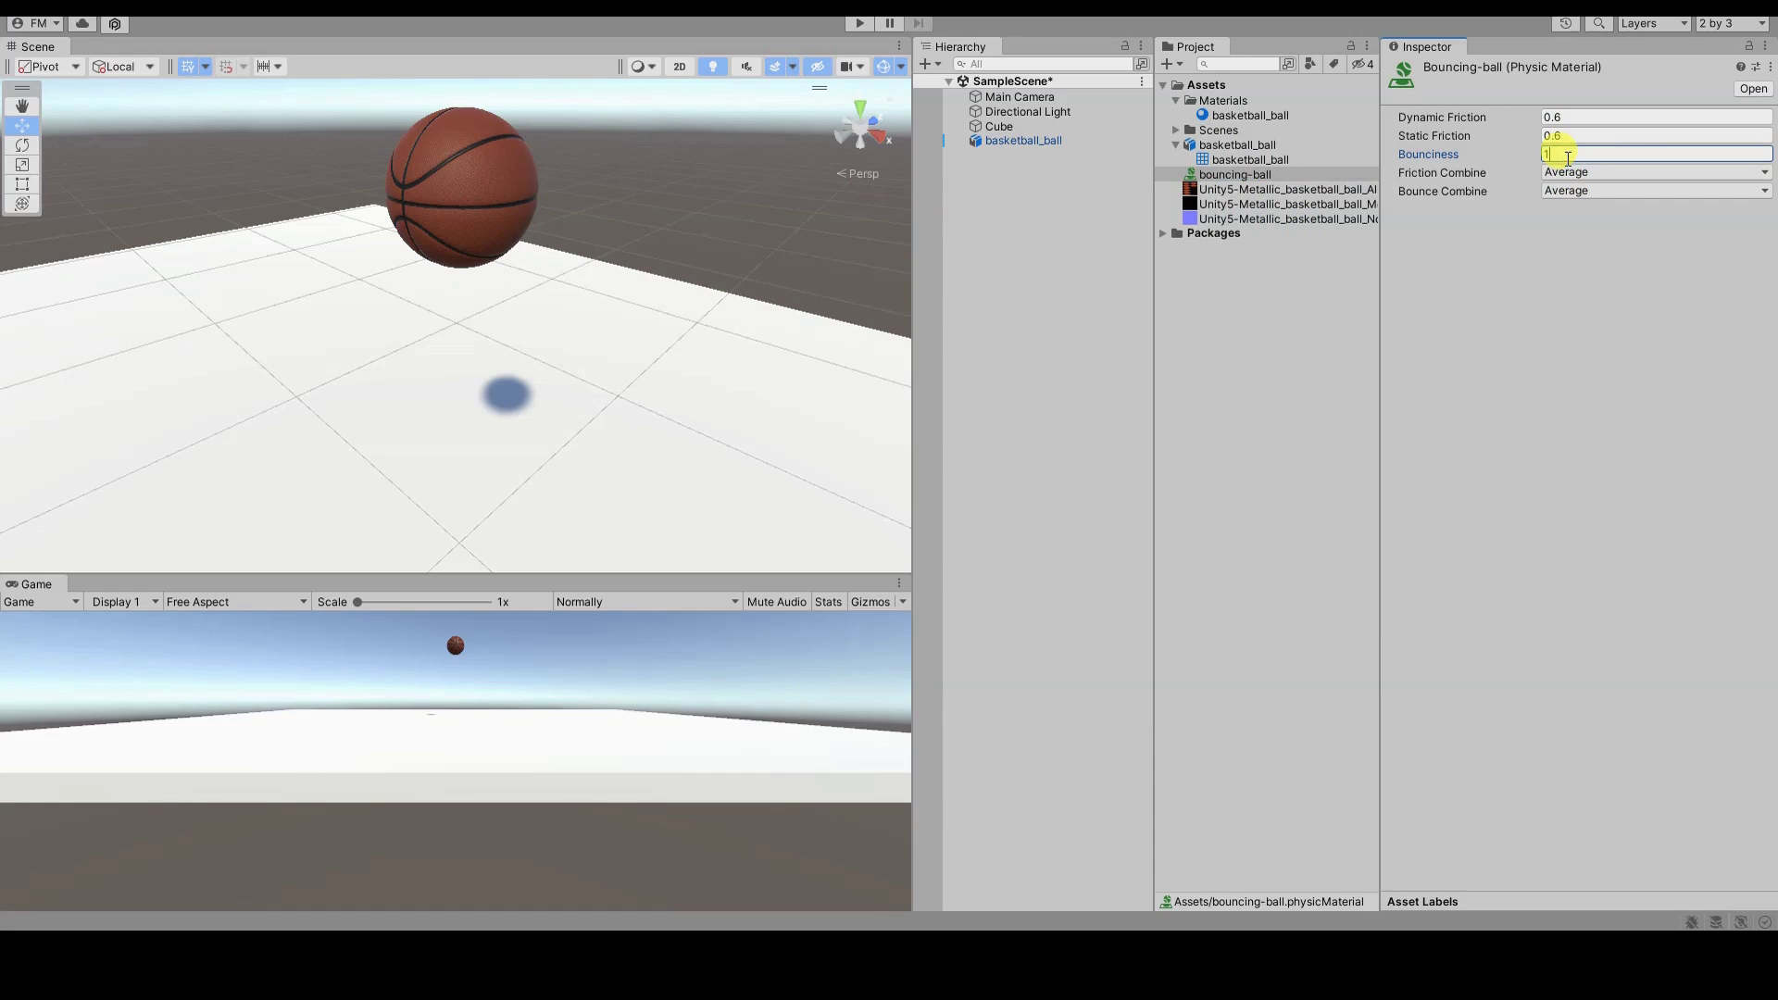
click(1544, 315)
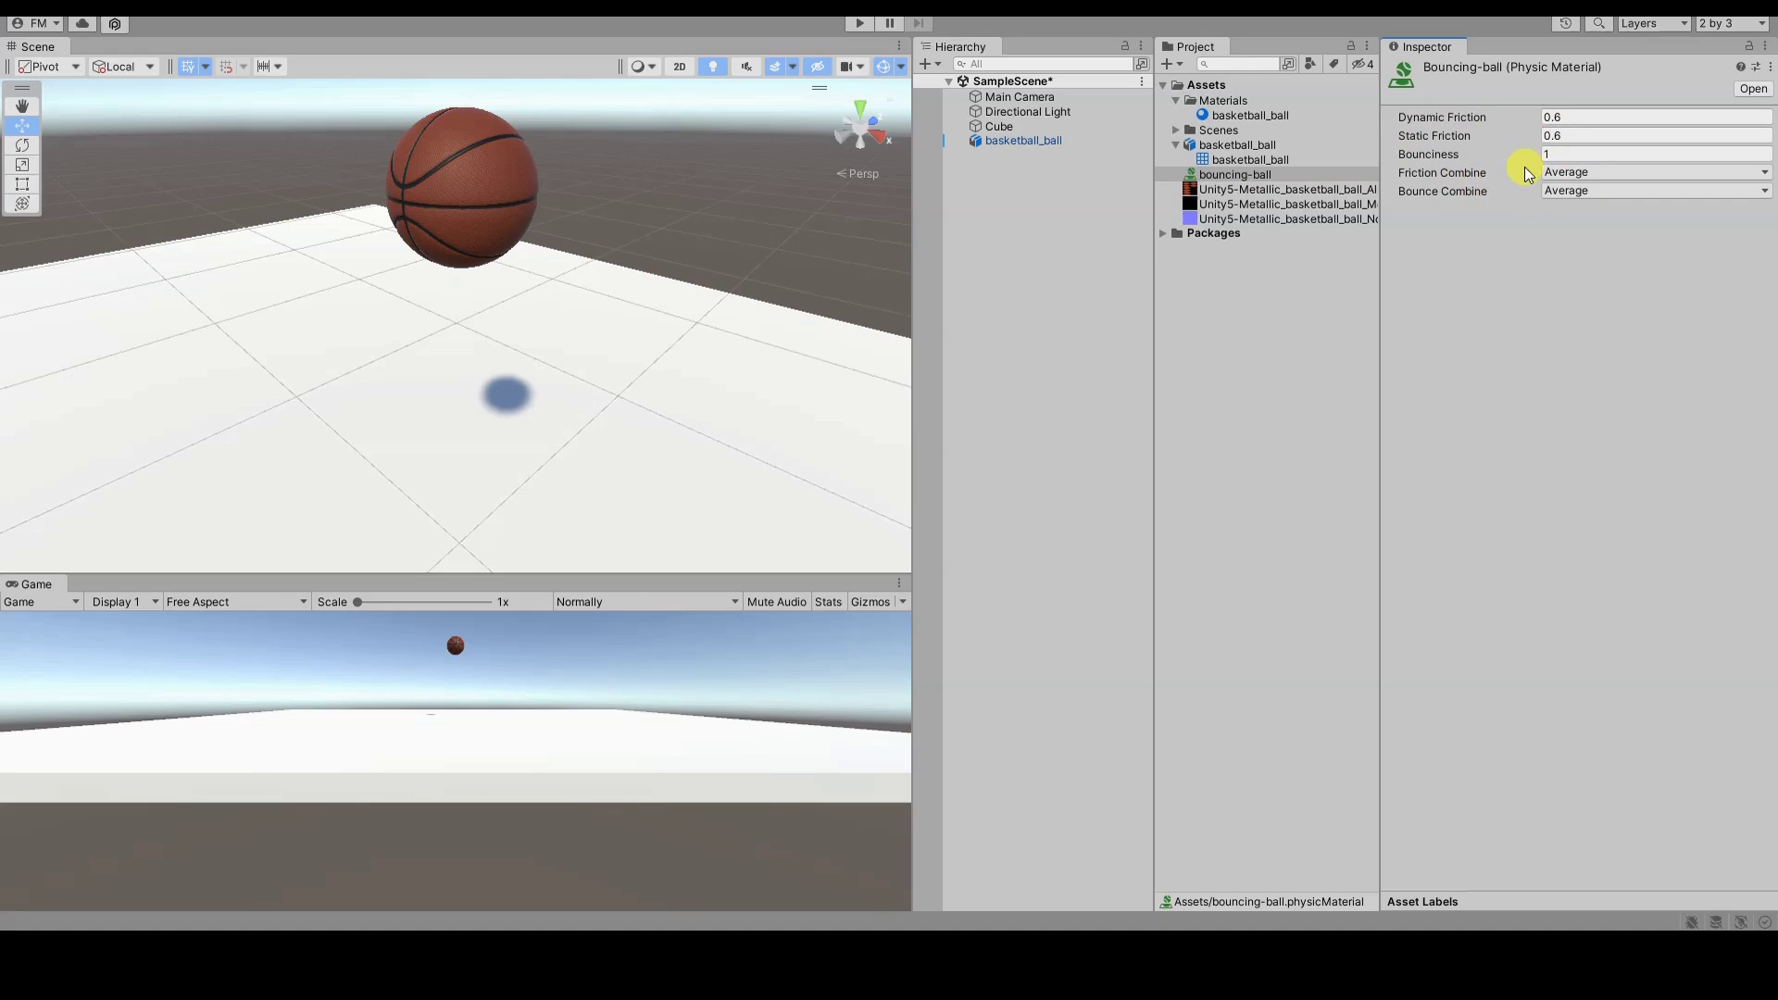
click(860, 24)
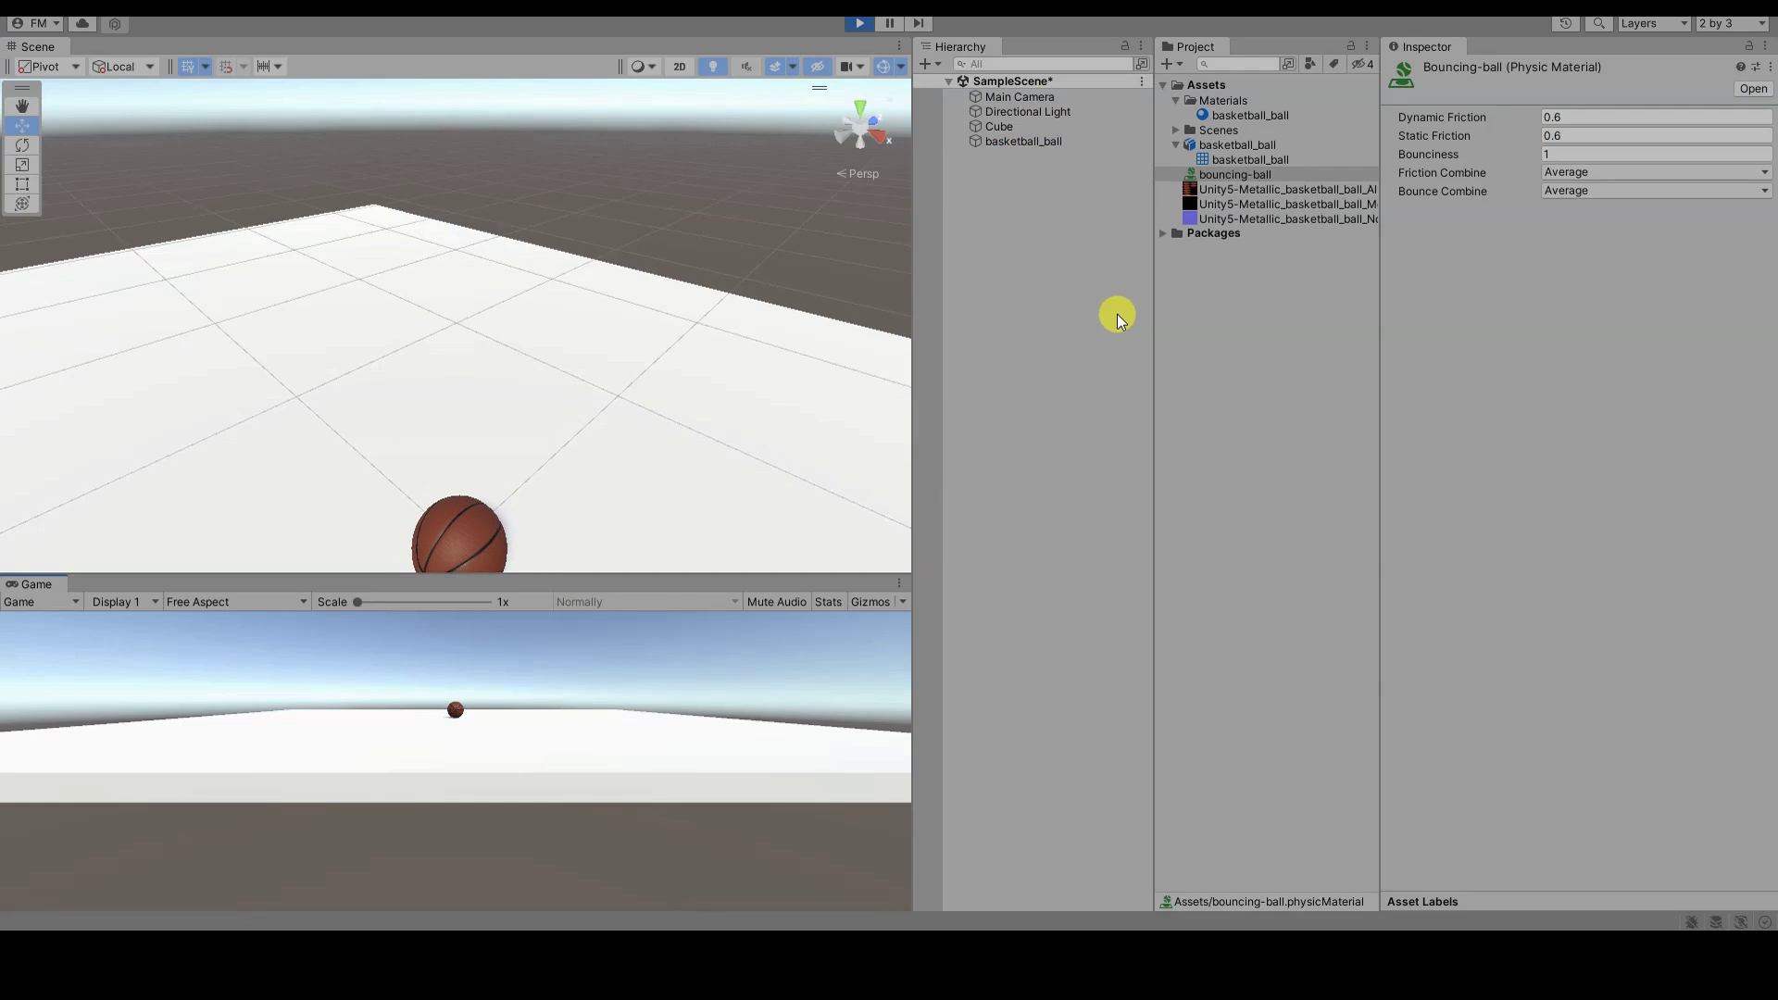
alt+drag(803, 359, 680, 307)
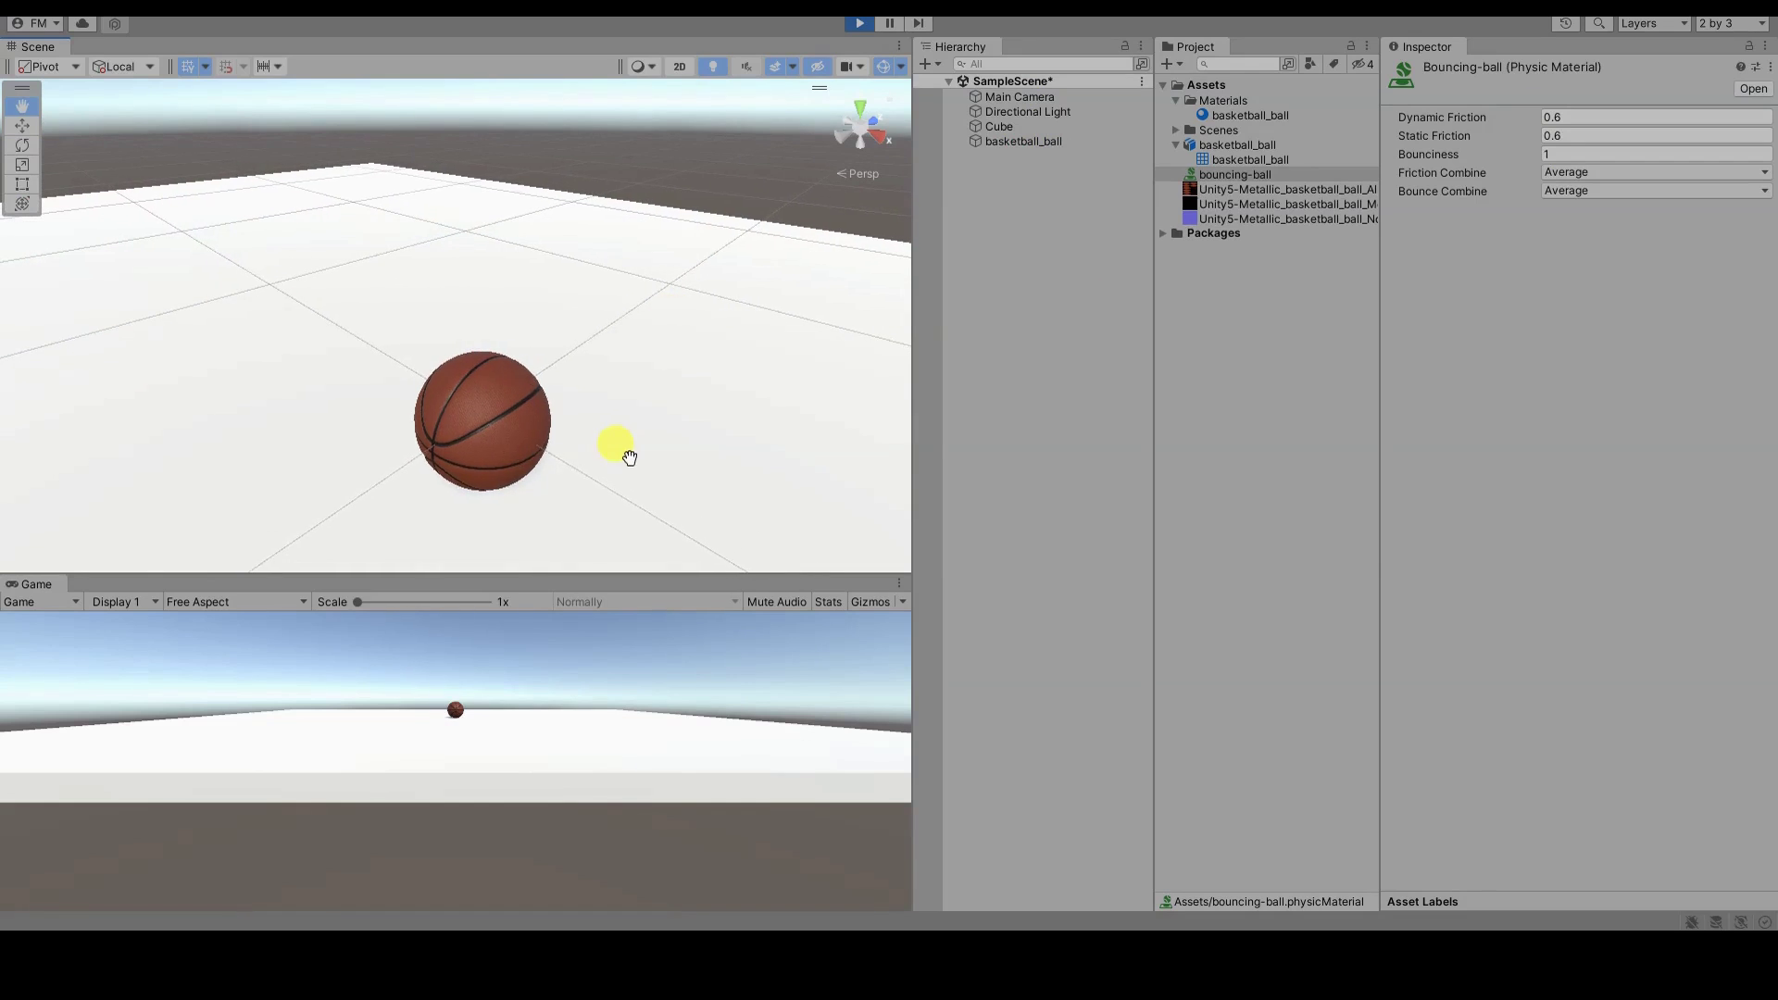
alt+drag(680, 308, 718, 133)
click(863, 28)
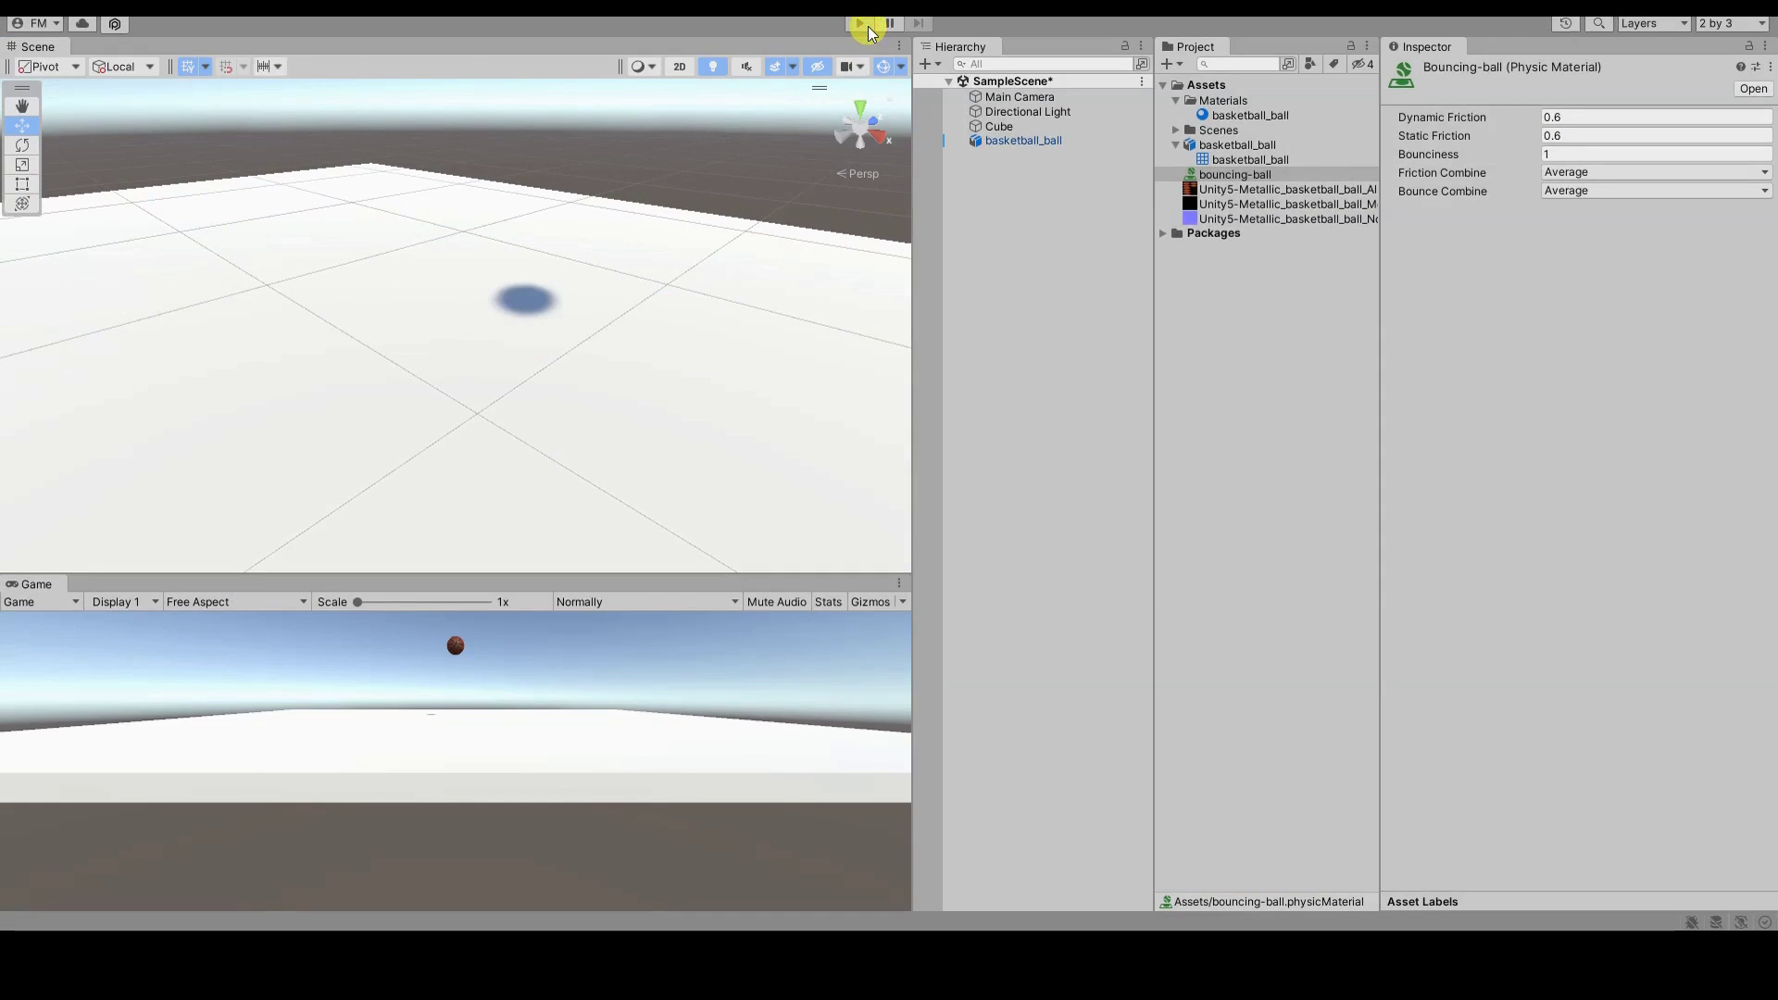
click(863, 24)
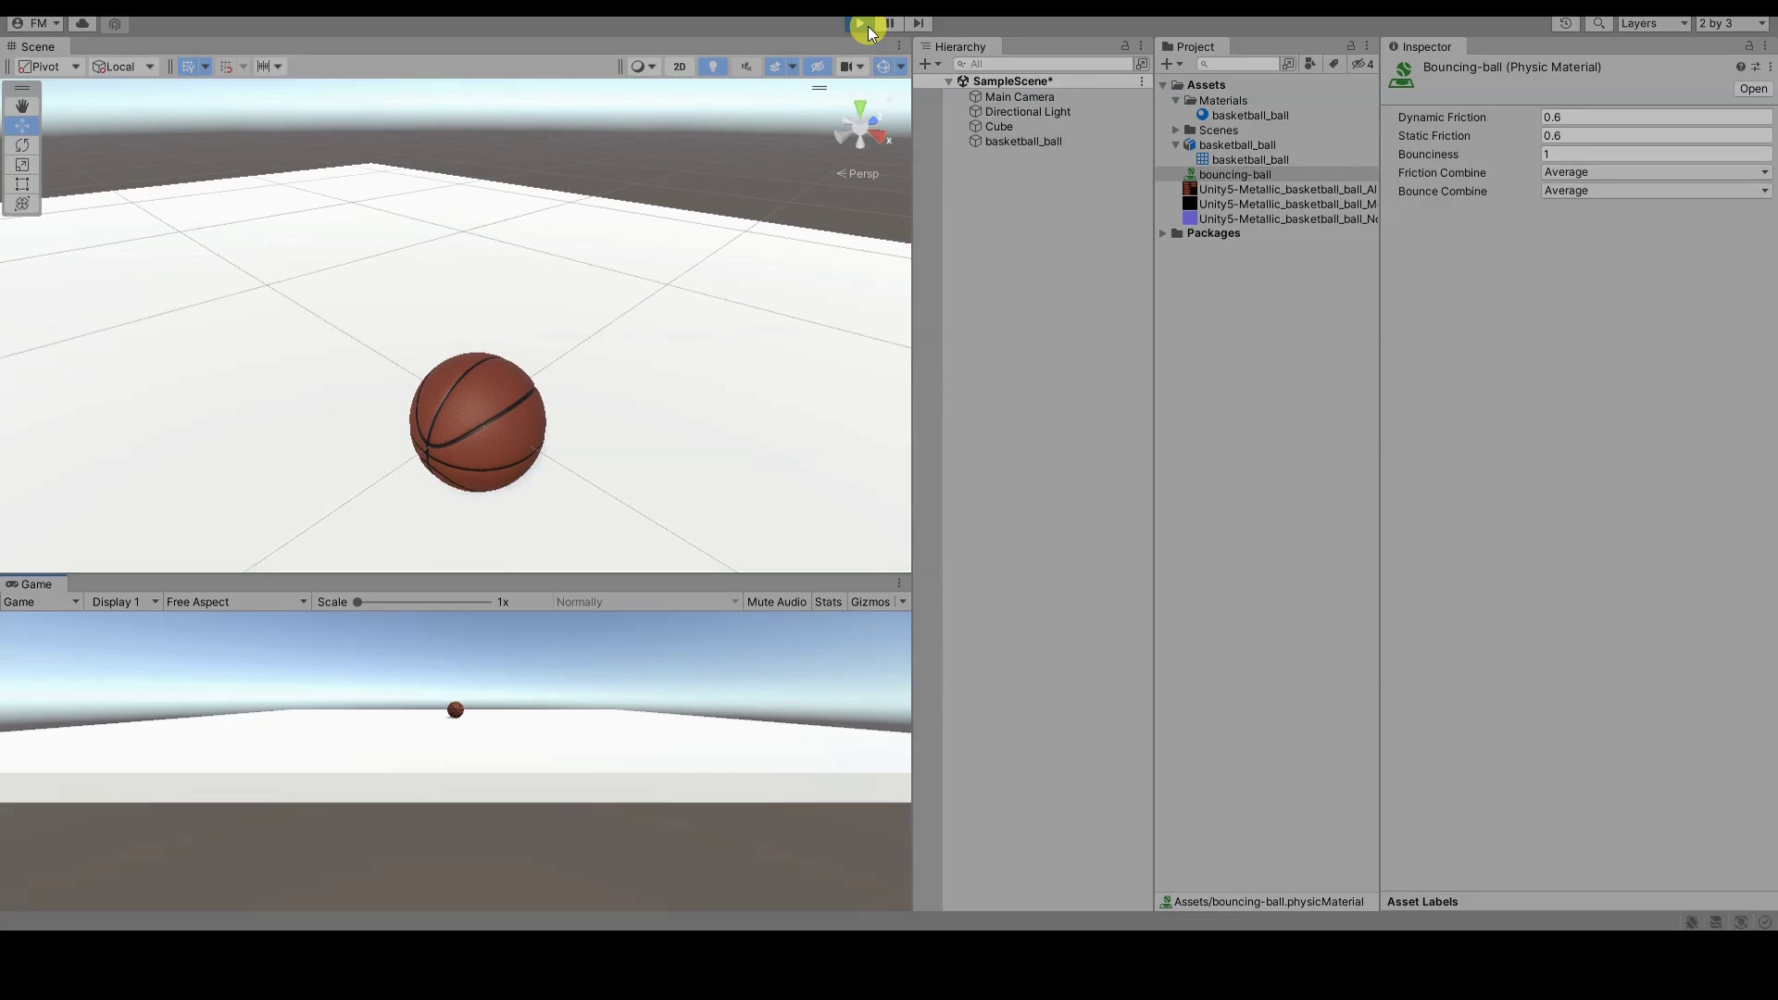
click(869, 26)
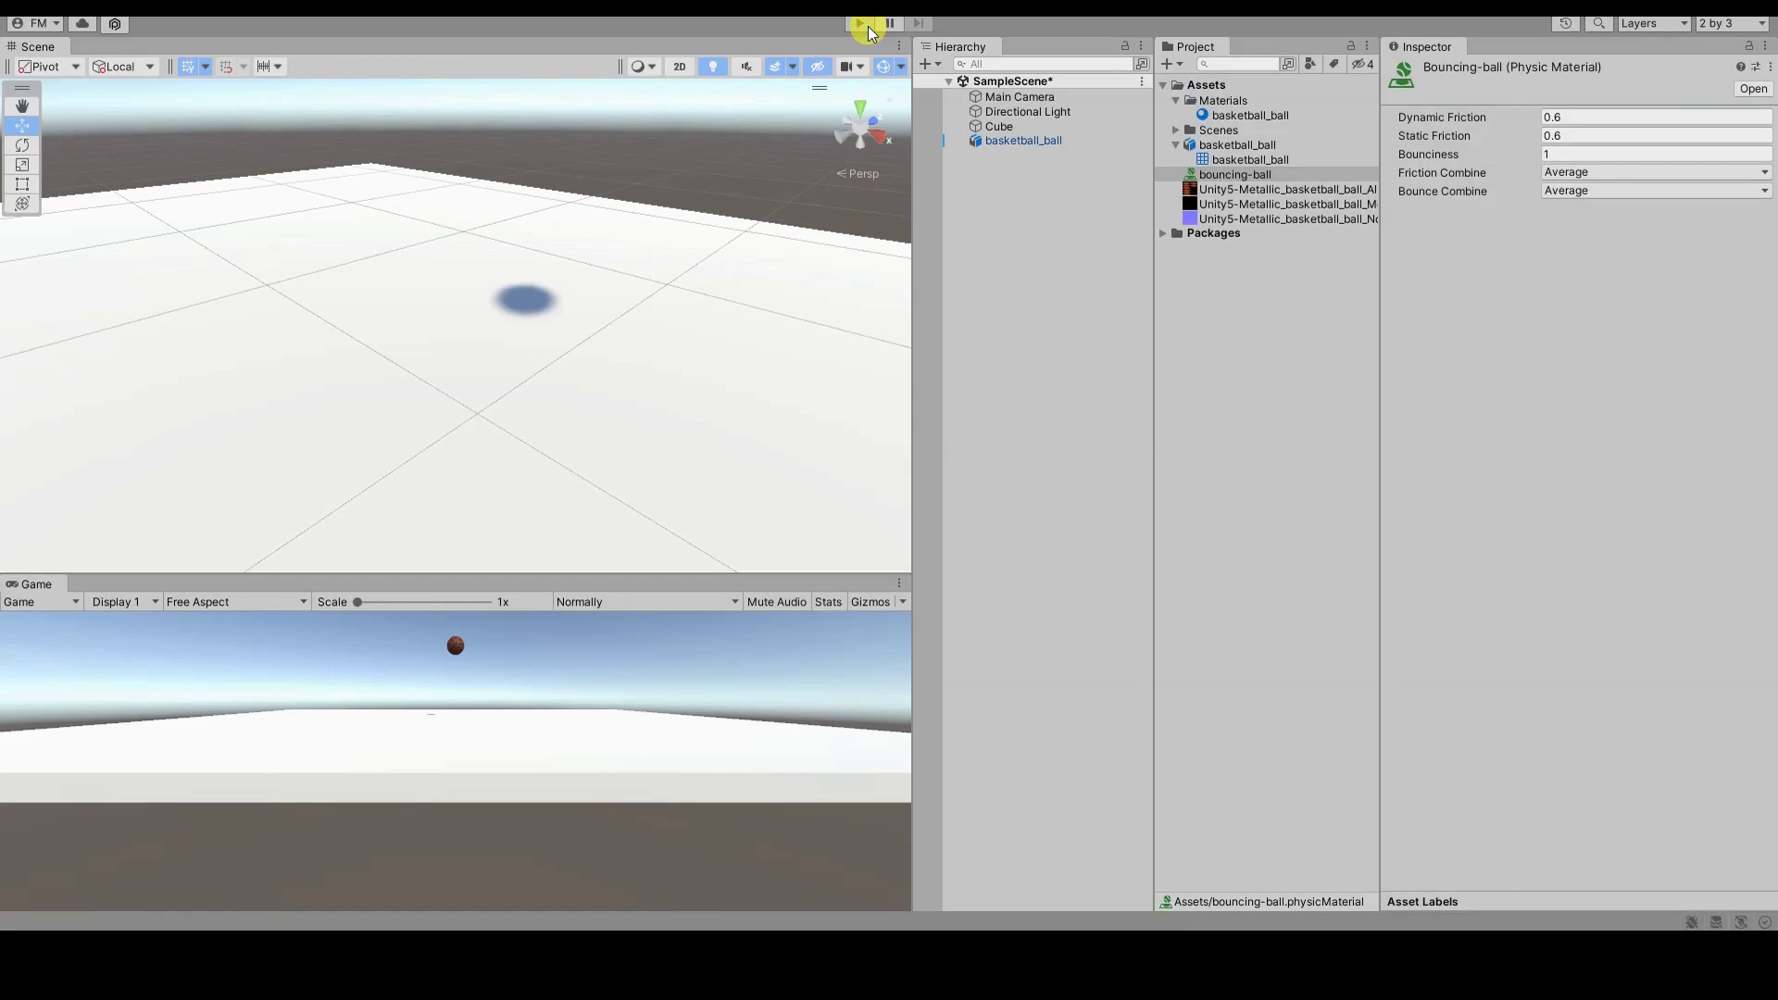
click(866, 25)
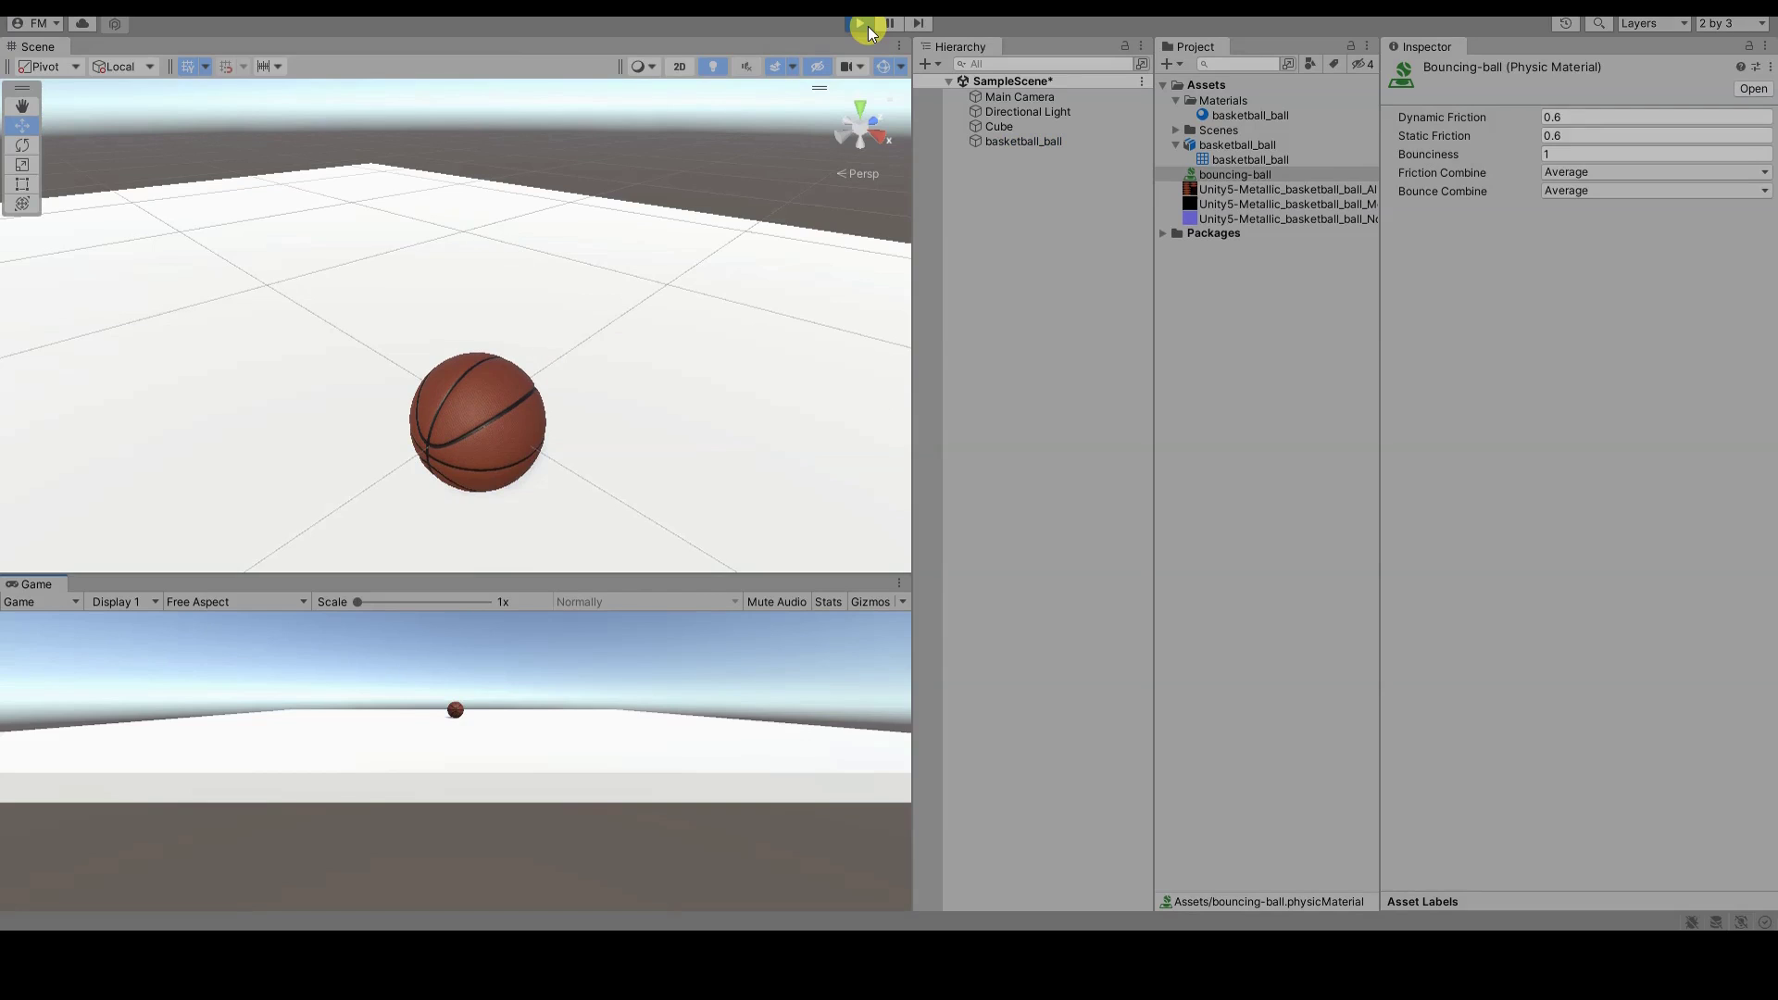
click(868, 27)
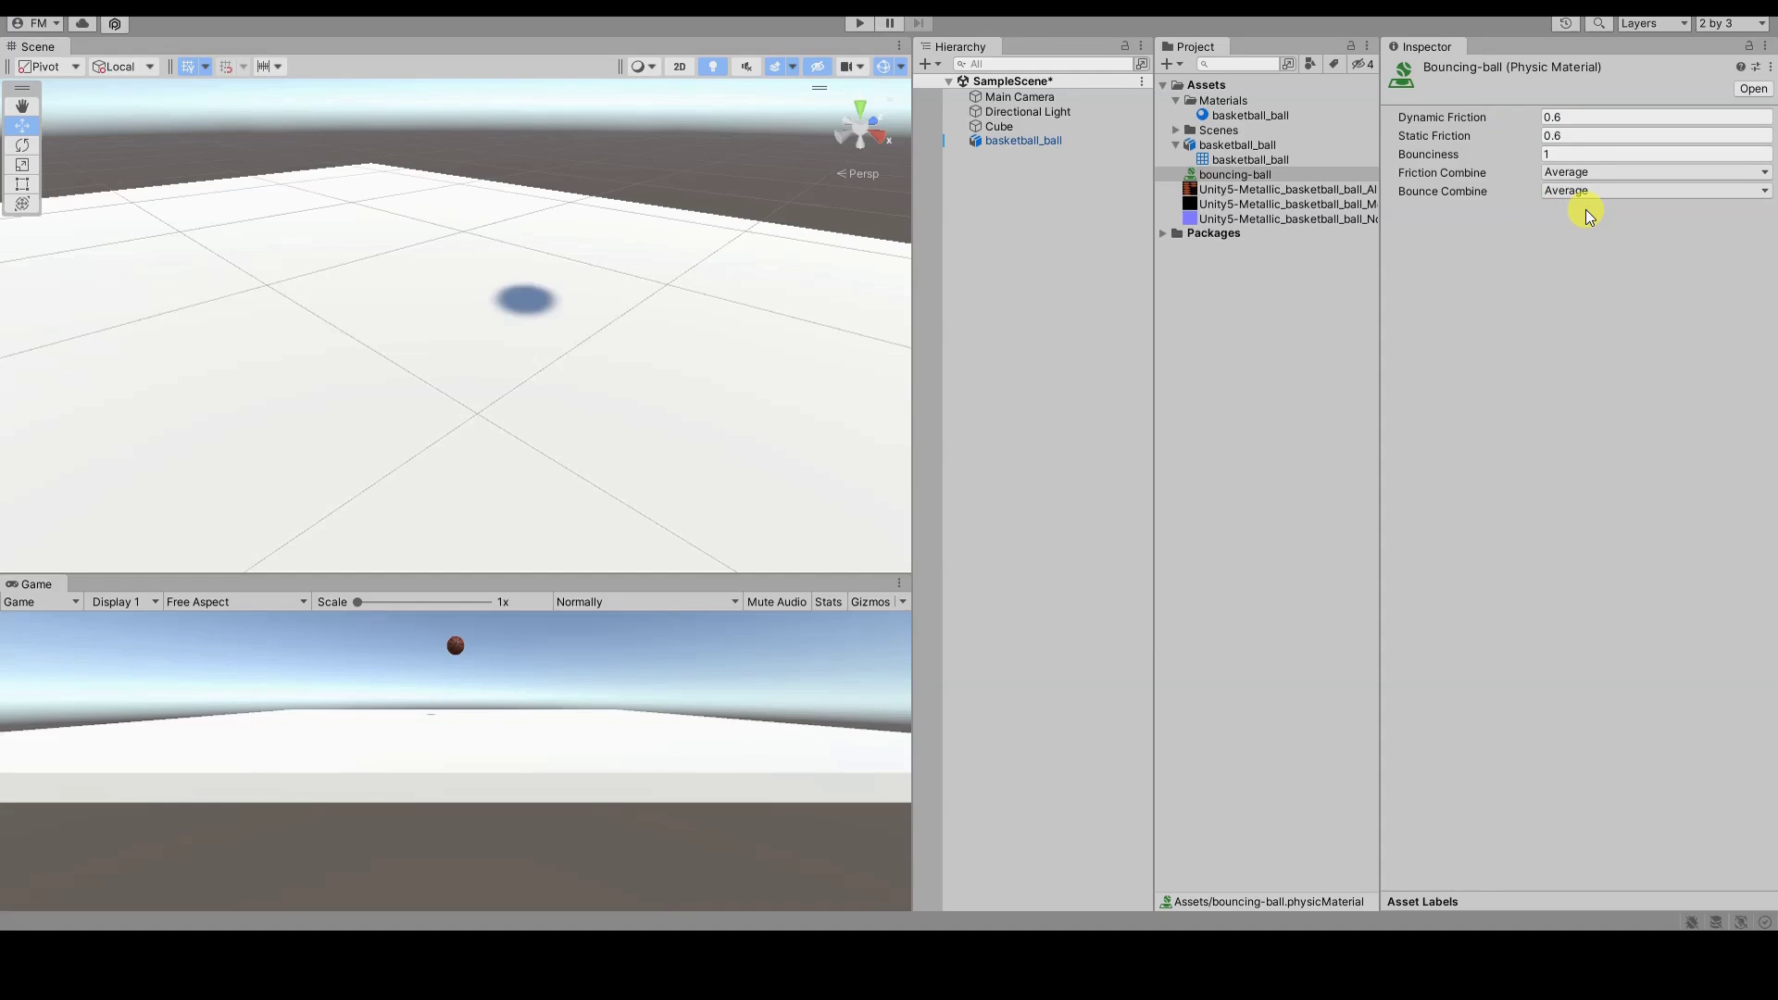
Step: Set the bouncing-ball material's Bounce Combine to Maximum and play the scene to test it
click(1610, 191)
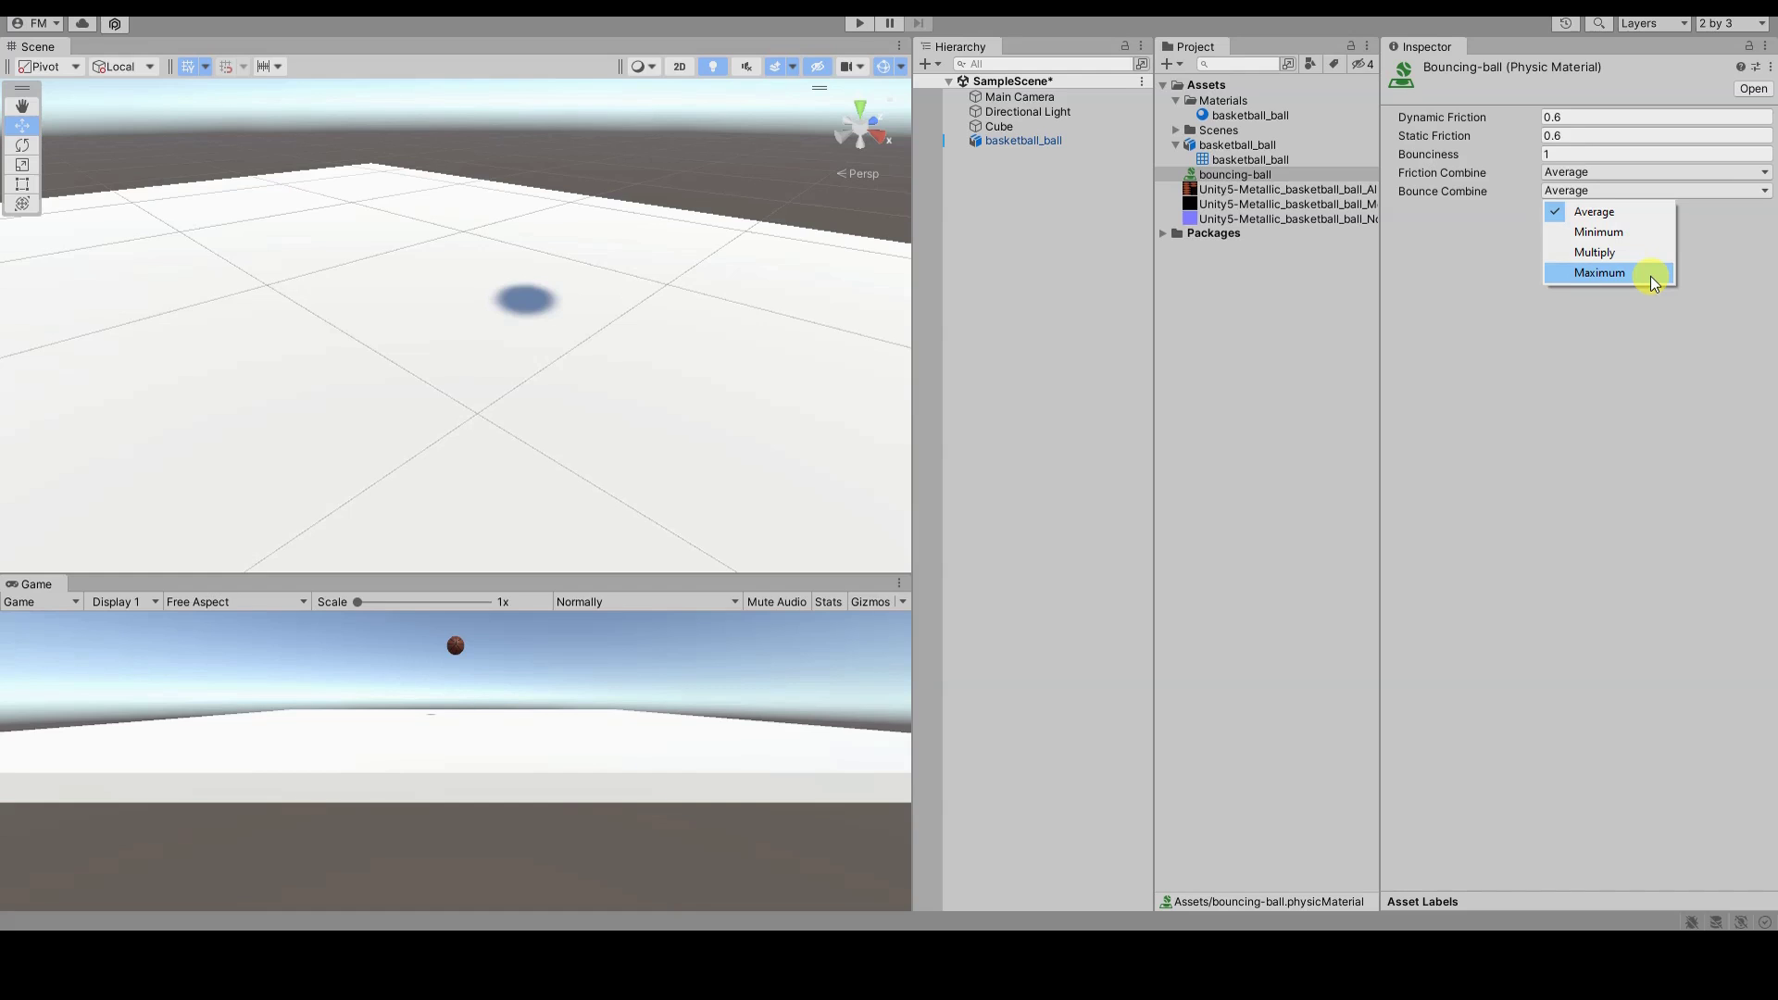
click(1599, 273)
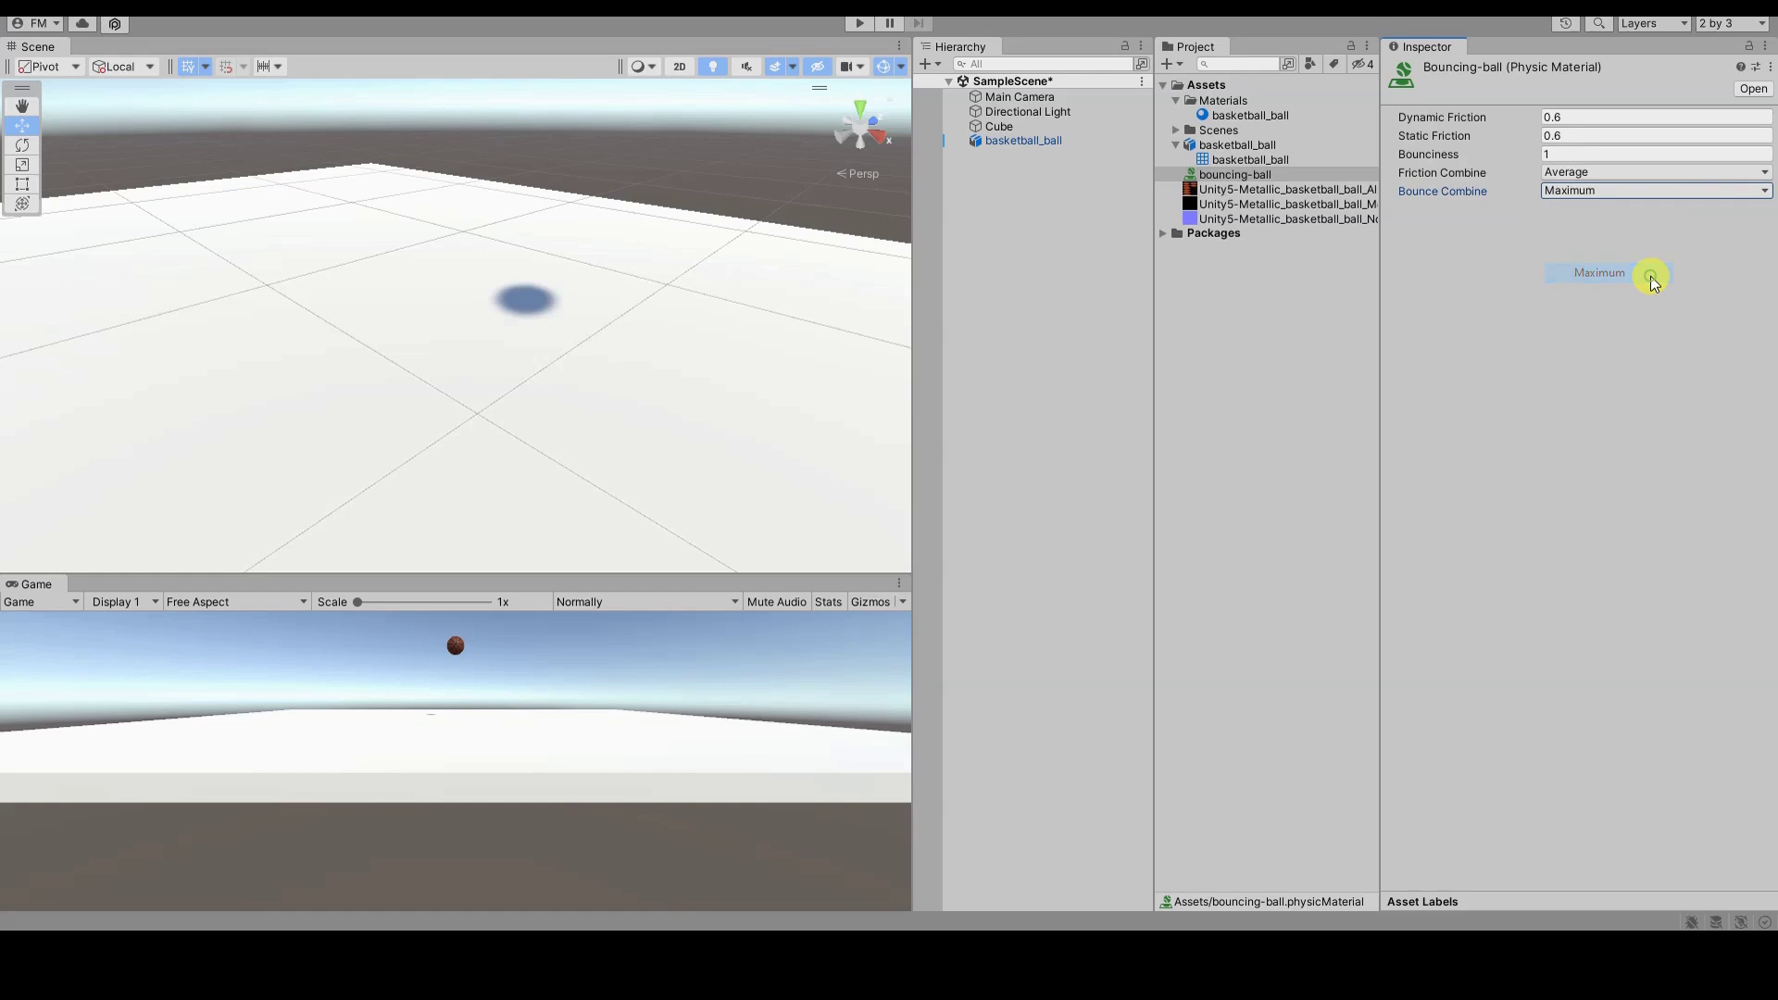
click(860, 22)
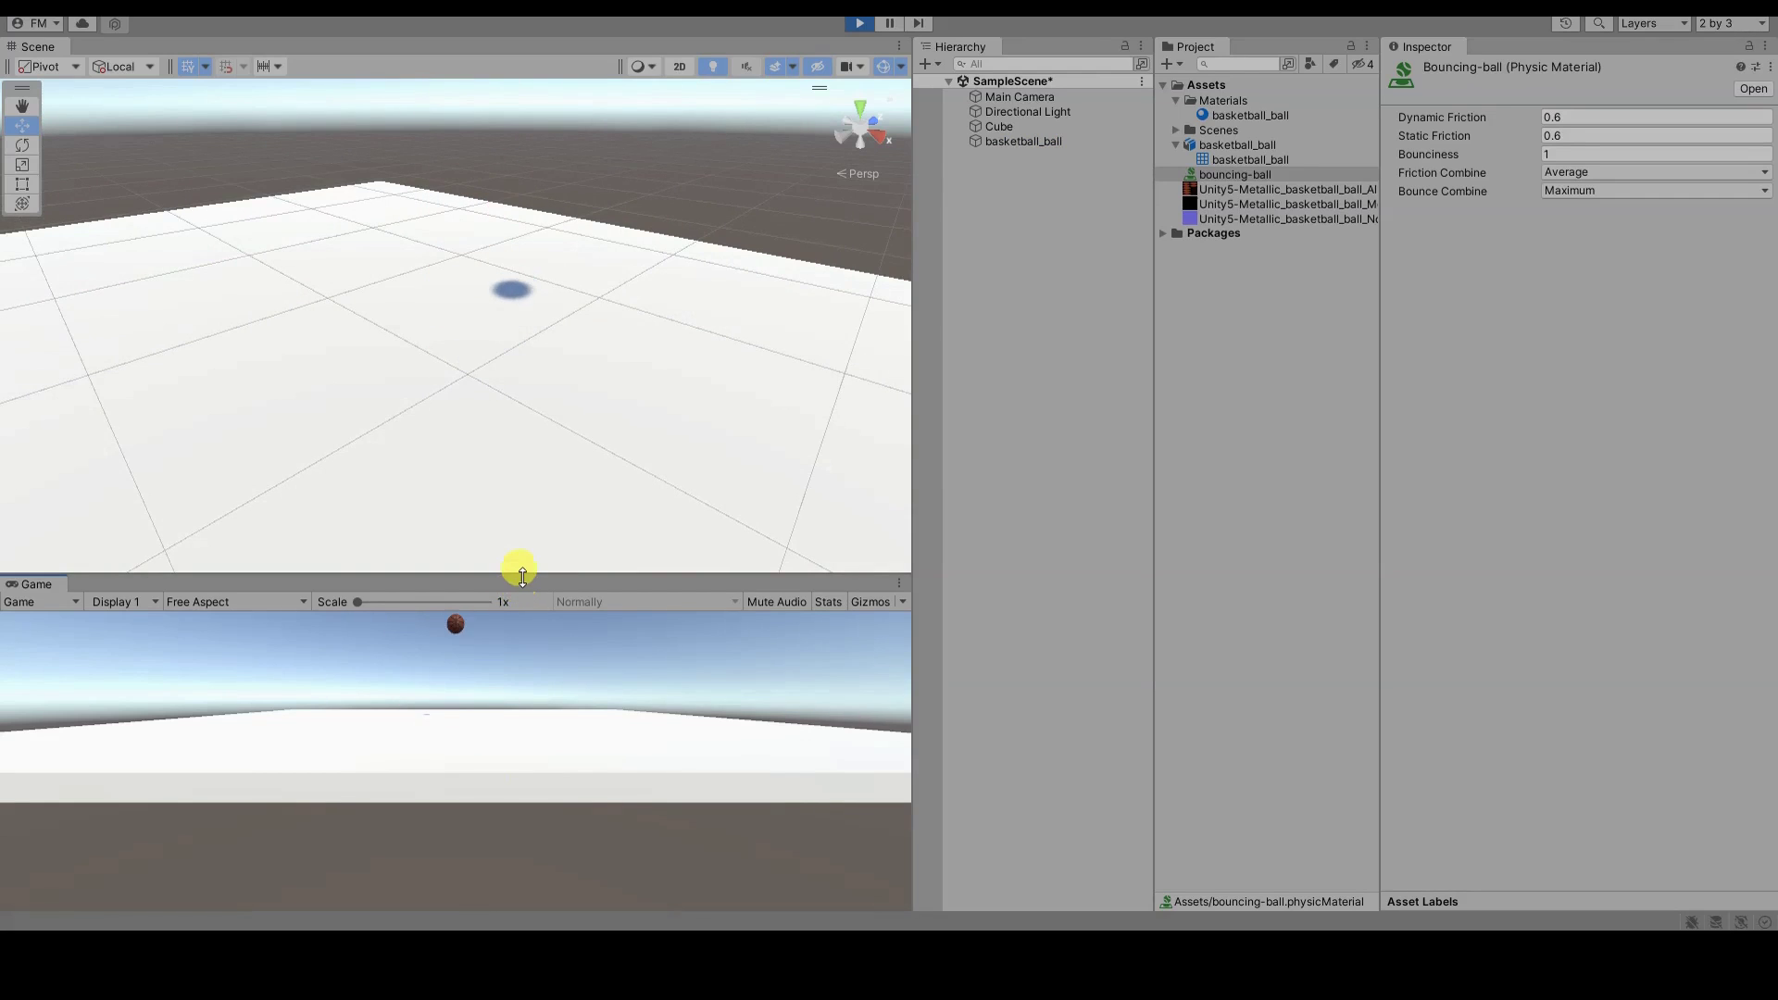
Step: Enlarge the Game view, stop the test, and rerun the scene with bounciness 0.965
drag(521, 574, 526, 511)
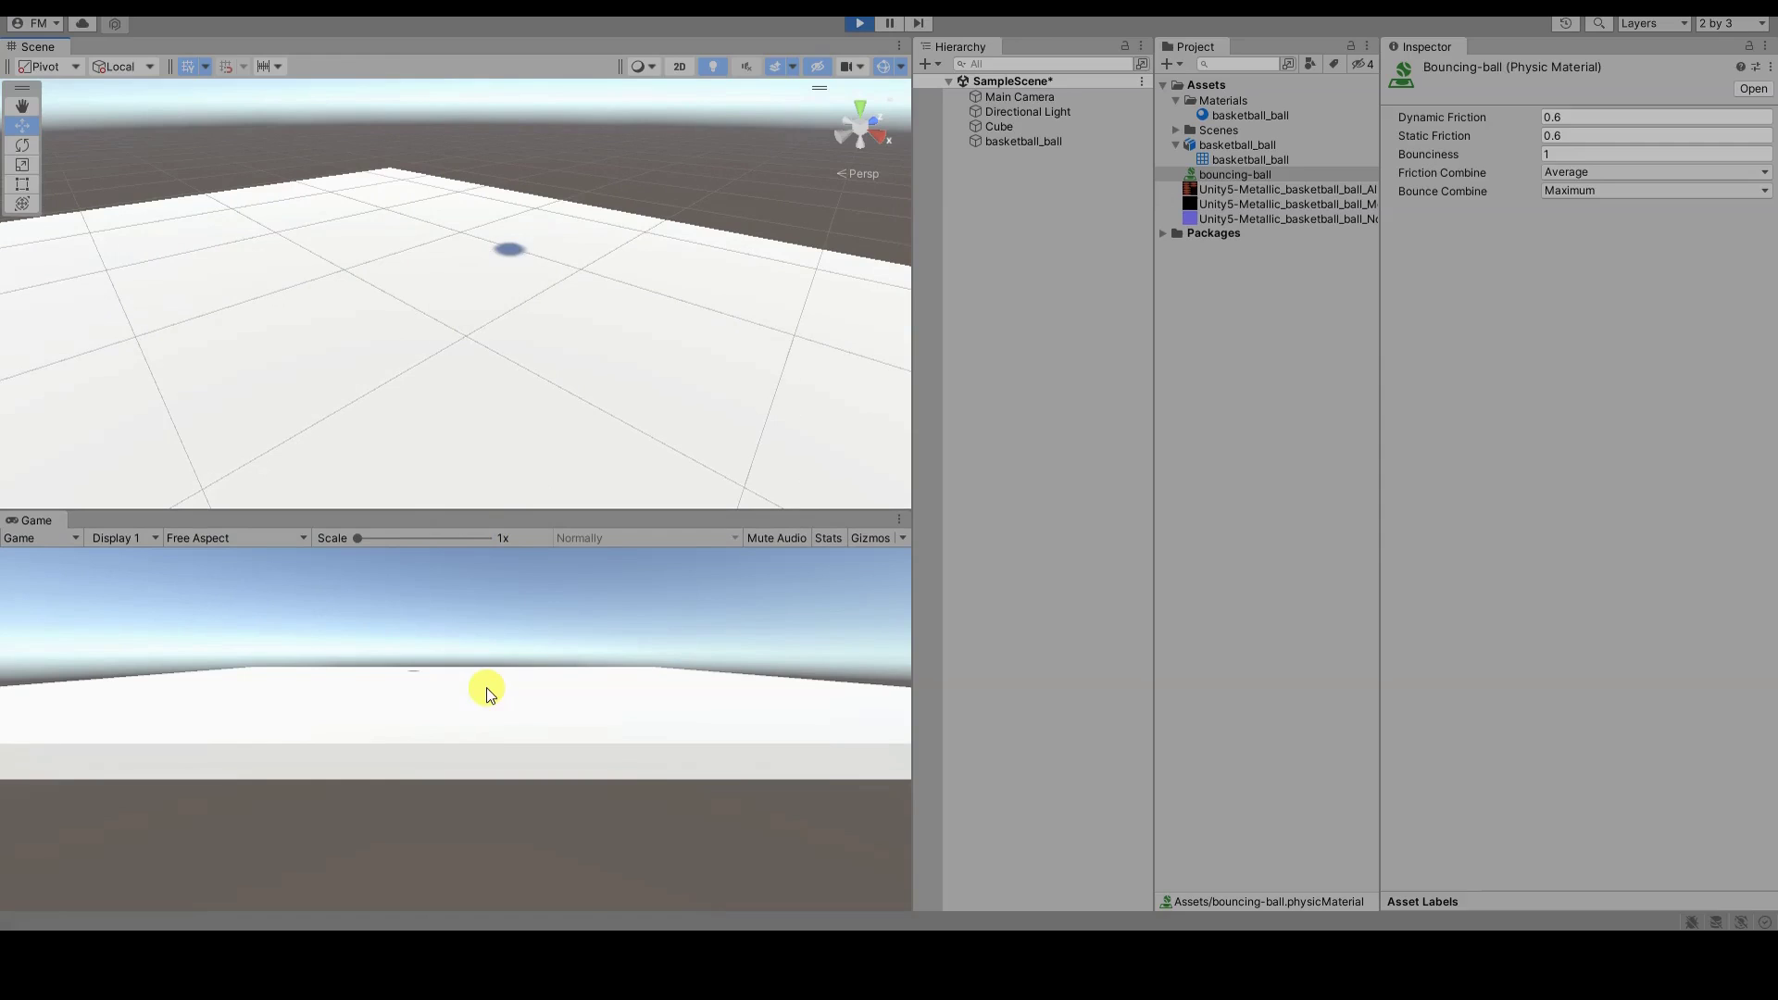
click(863, 23)
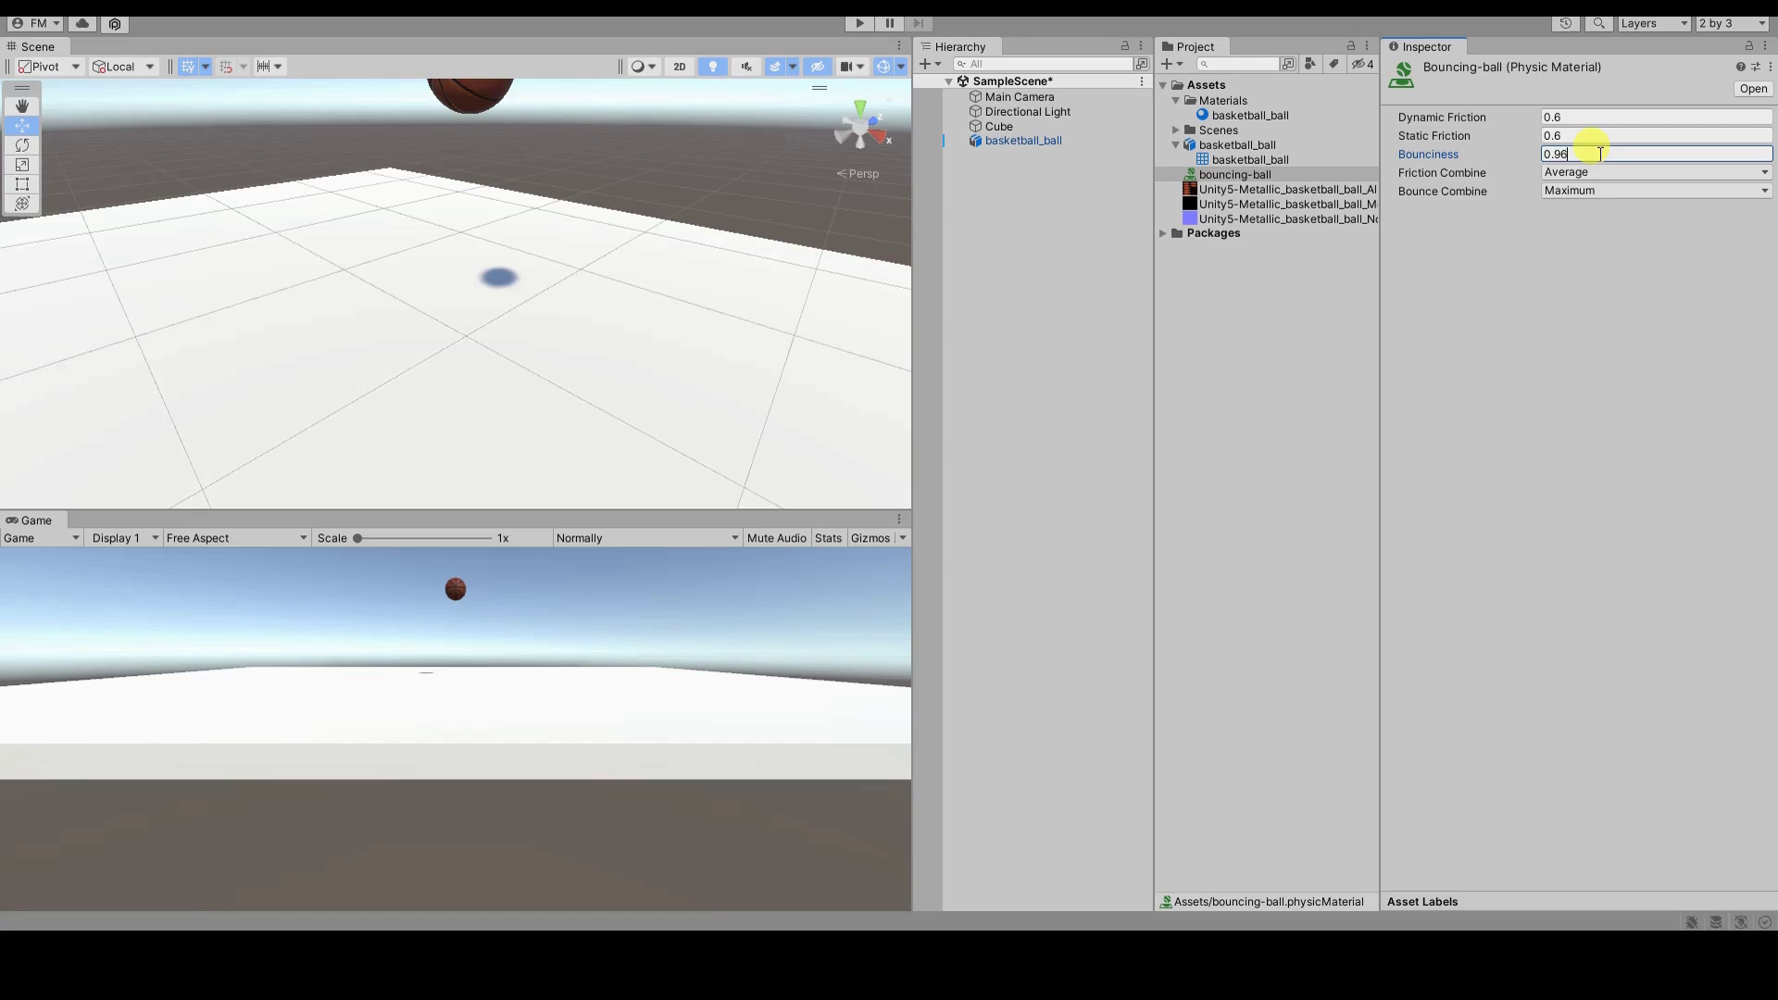
click(861, 23)
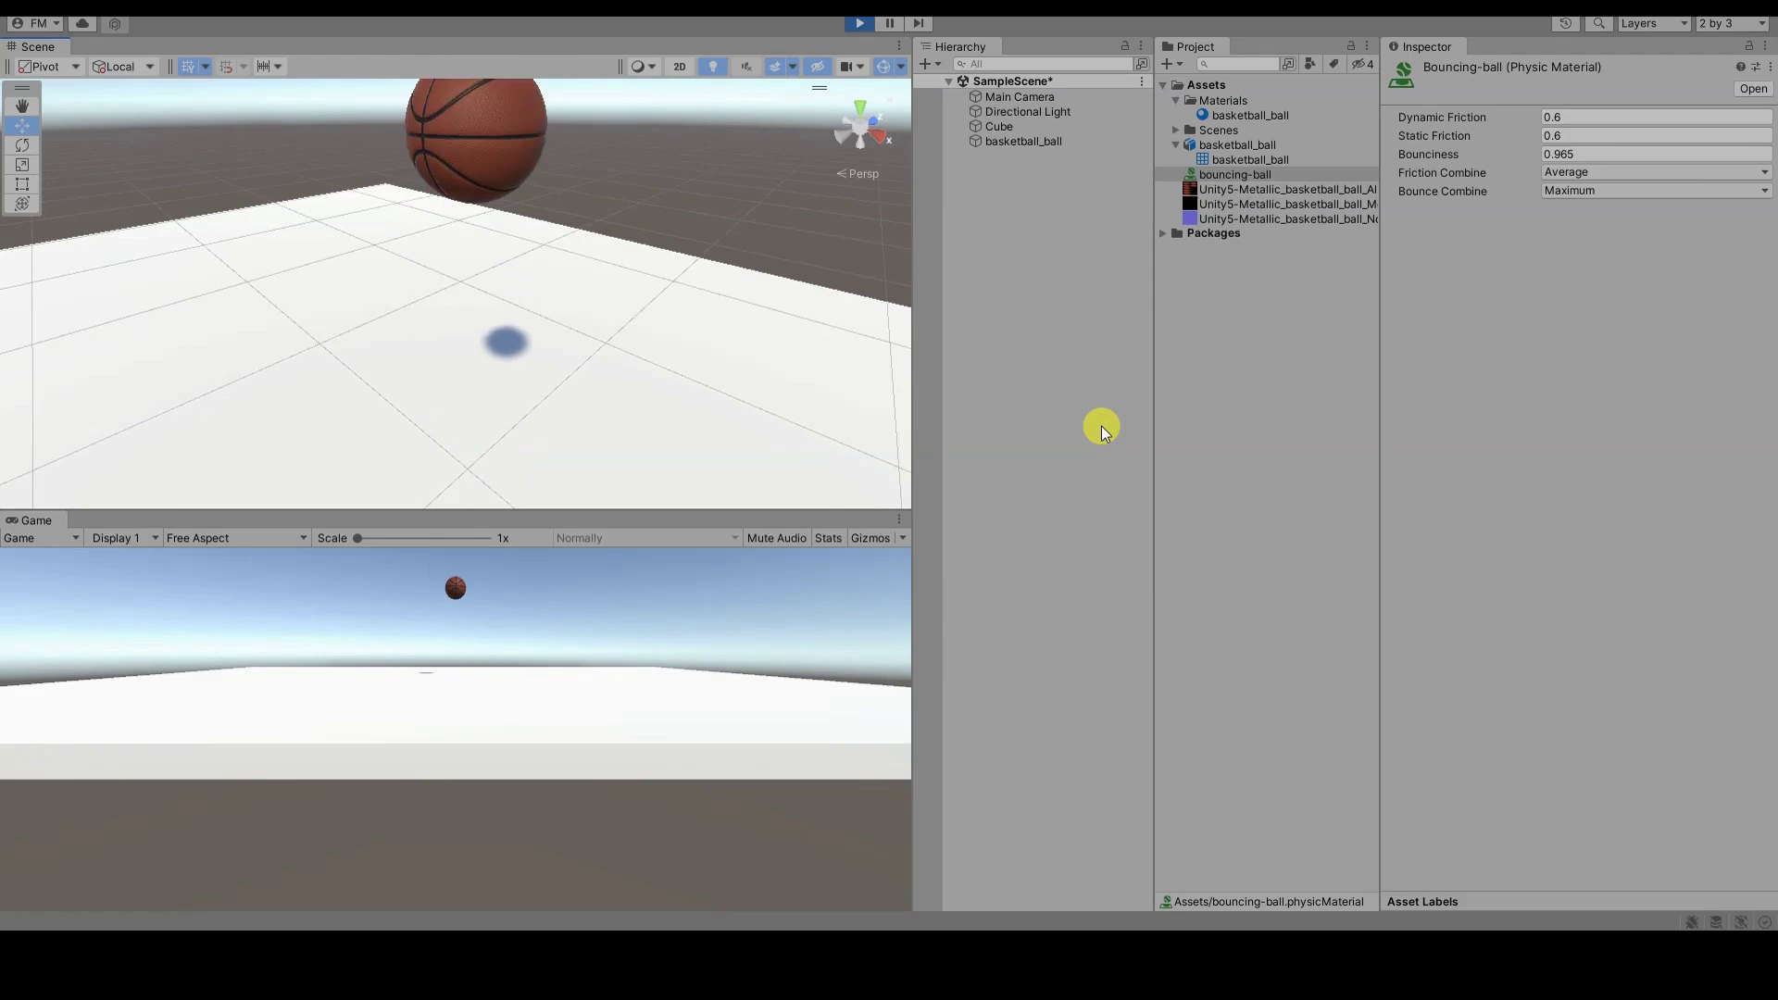
Step: Stop the 0.965-bounciness test run and select the floor Cube to view its Box Collider
click(859, 24)
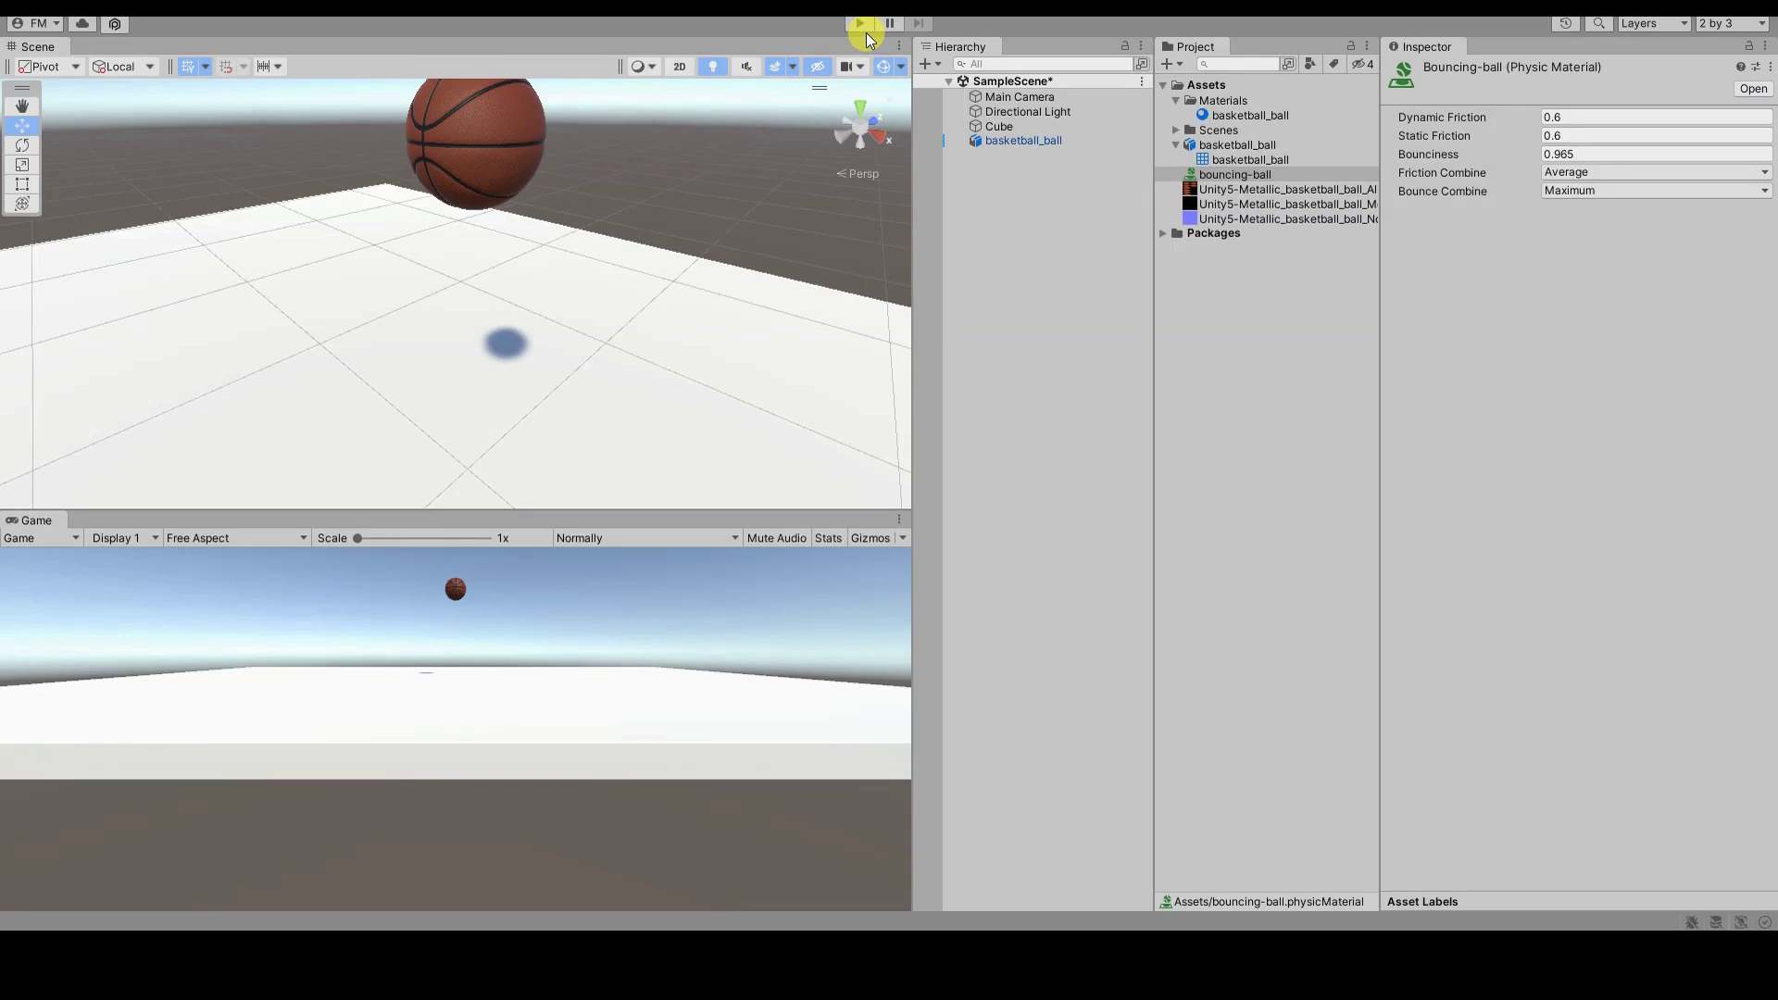
click(994, 125)
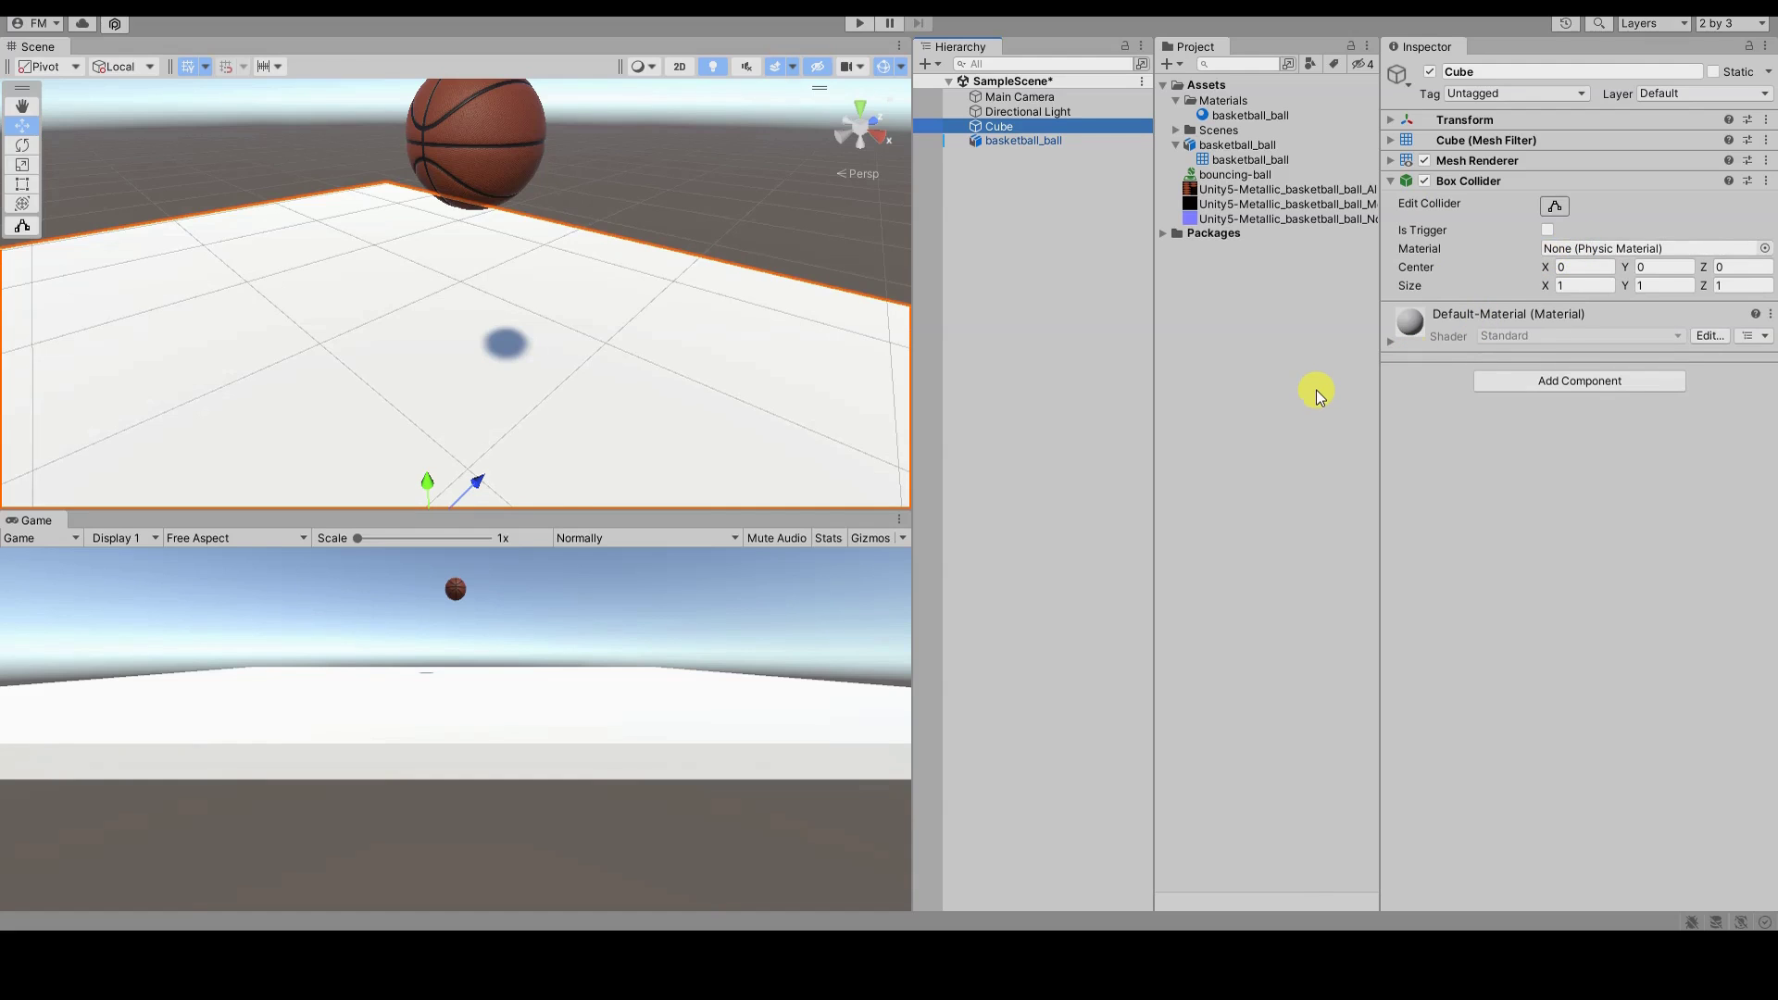
Step: Pan the Scene view toward the ball, deselect the Cube, and start another bounce test
mouse_move(584, 248)
middle_down()
mouse_move(585, 398)
mouse_move(536, 364)
middle_up()
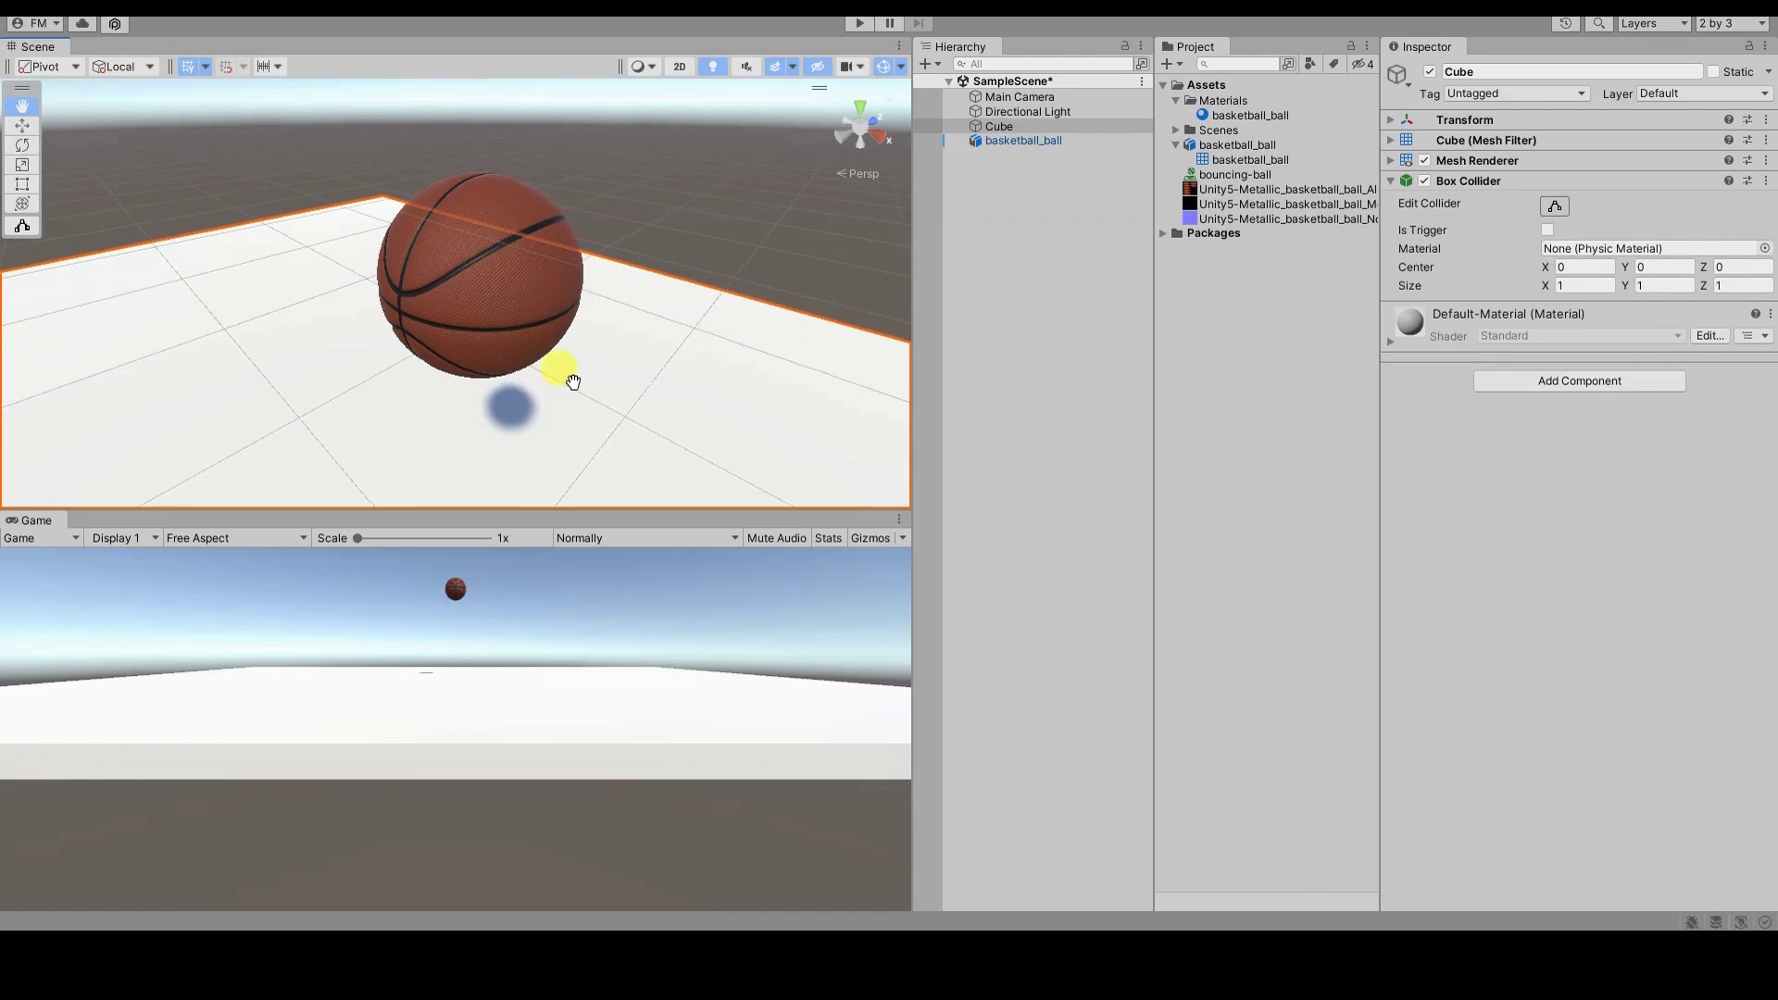
click(727, 243)
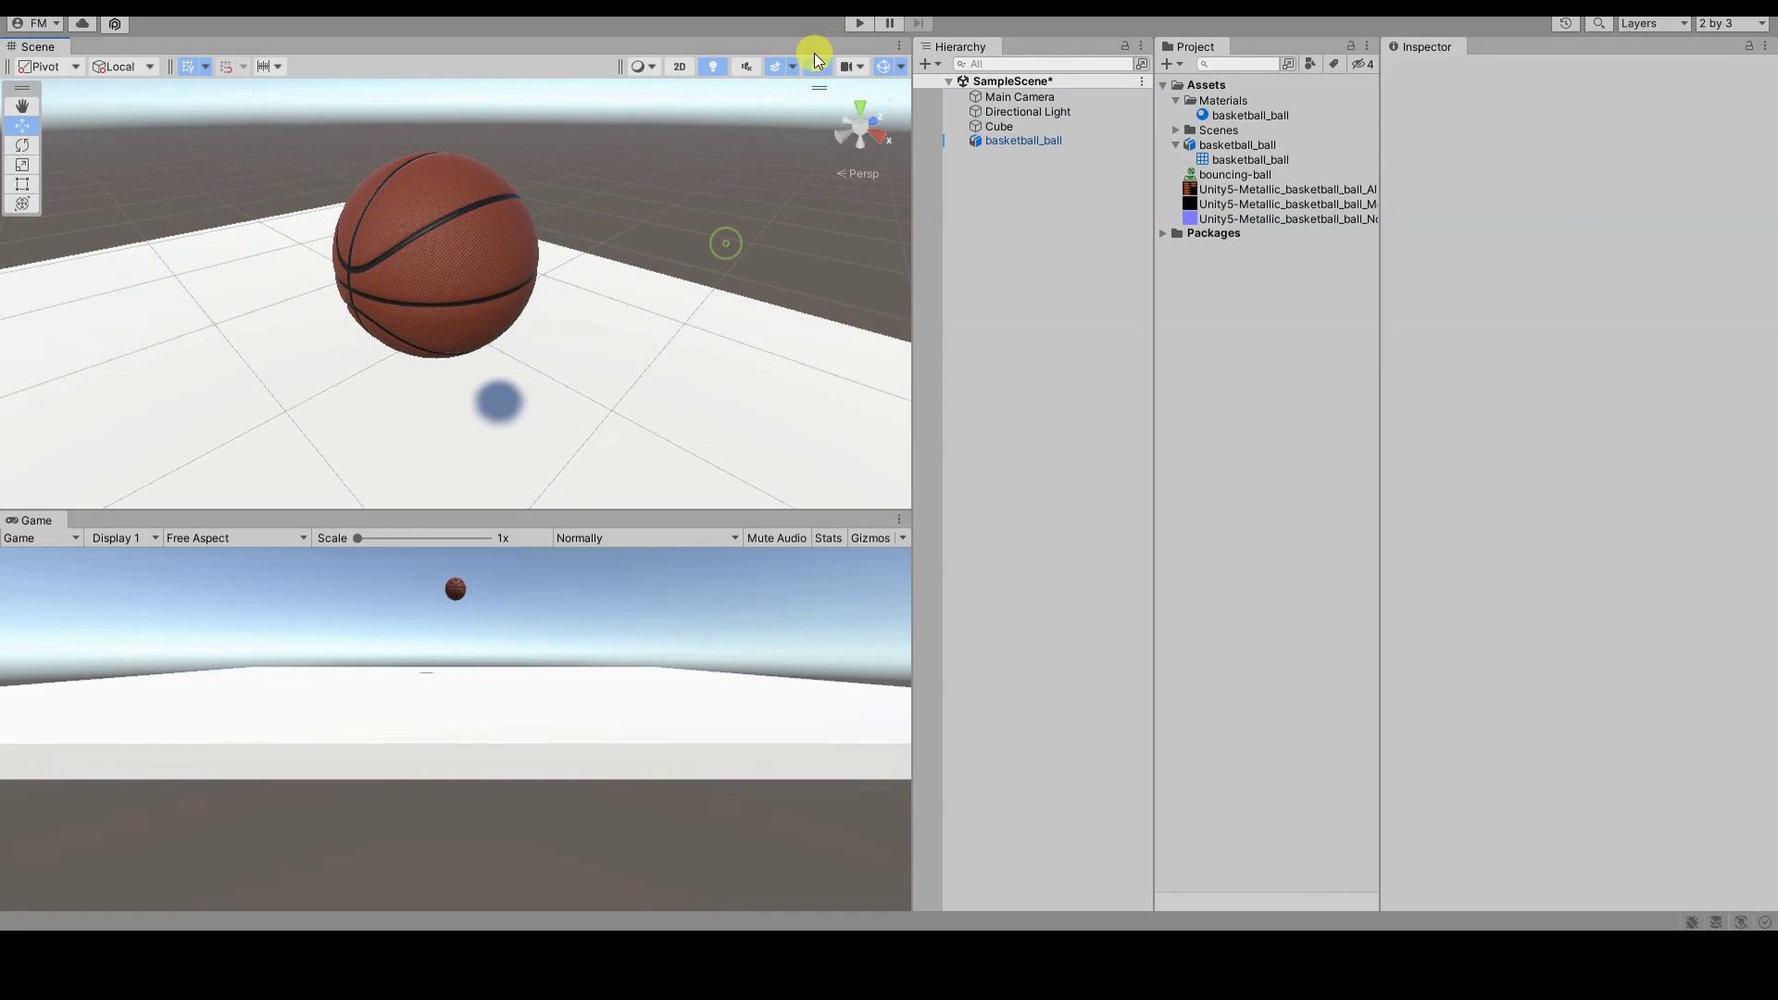
click(861, 24)
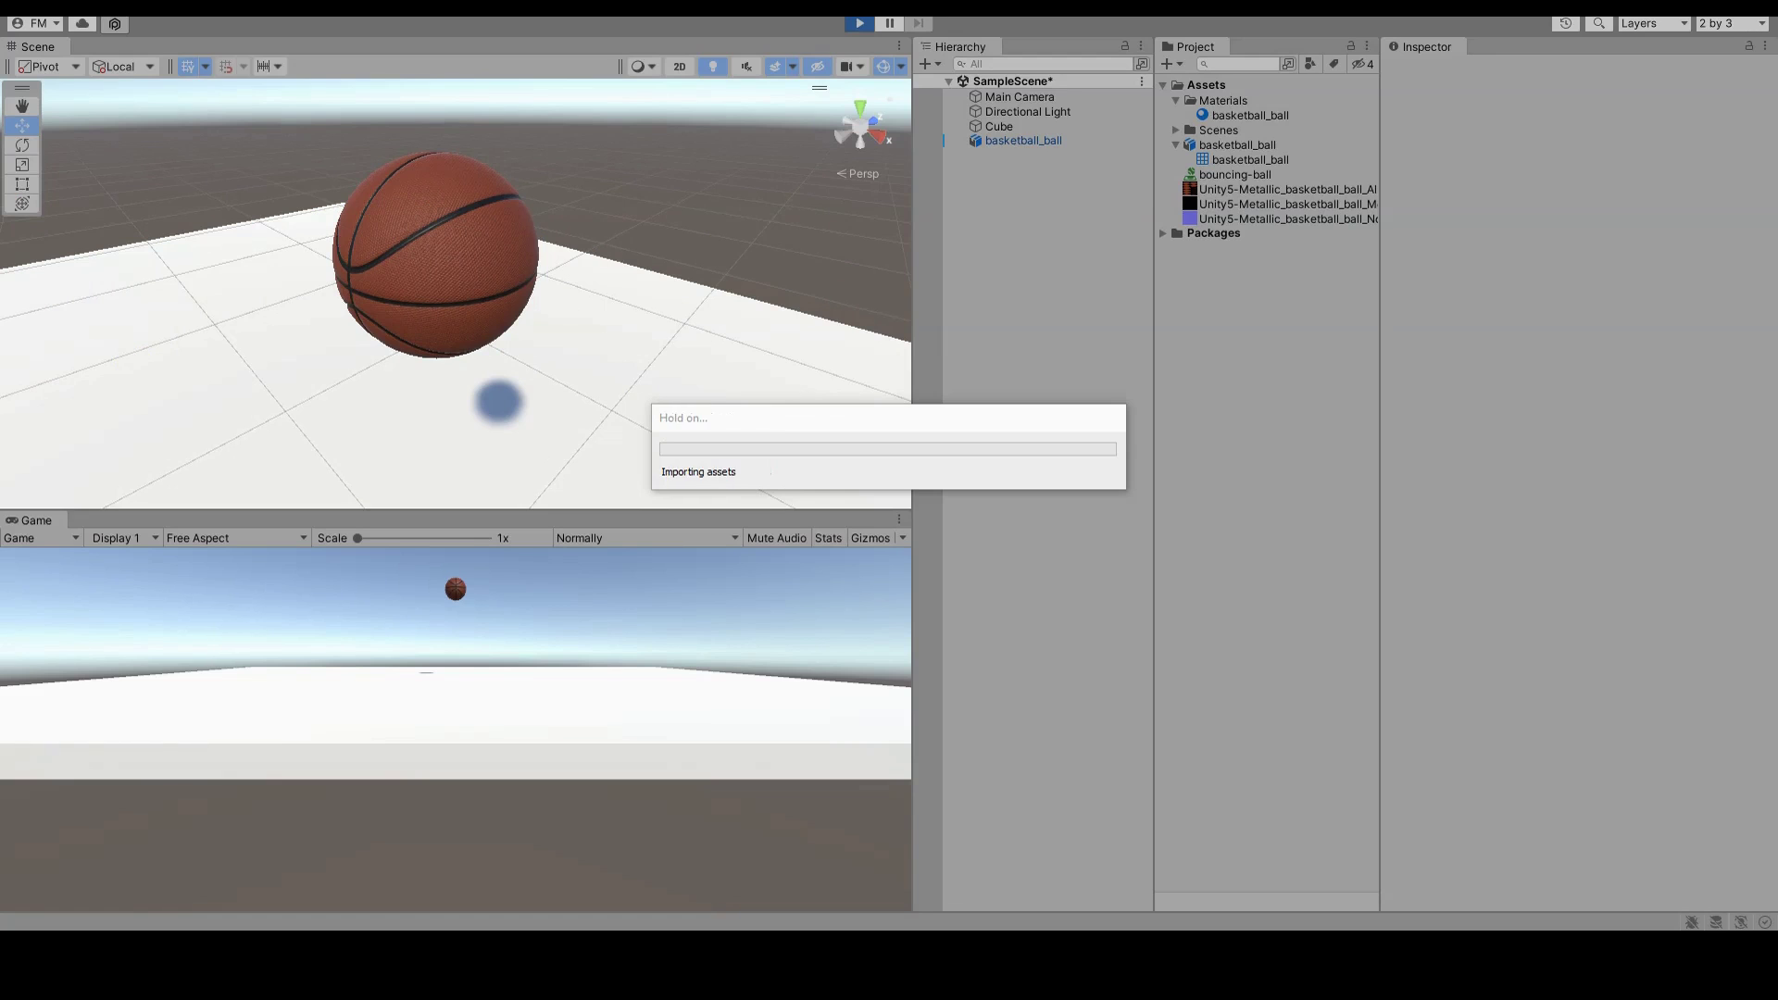